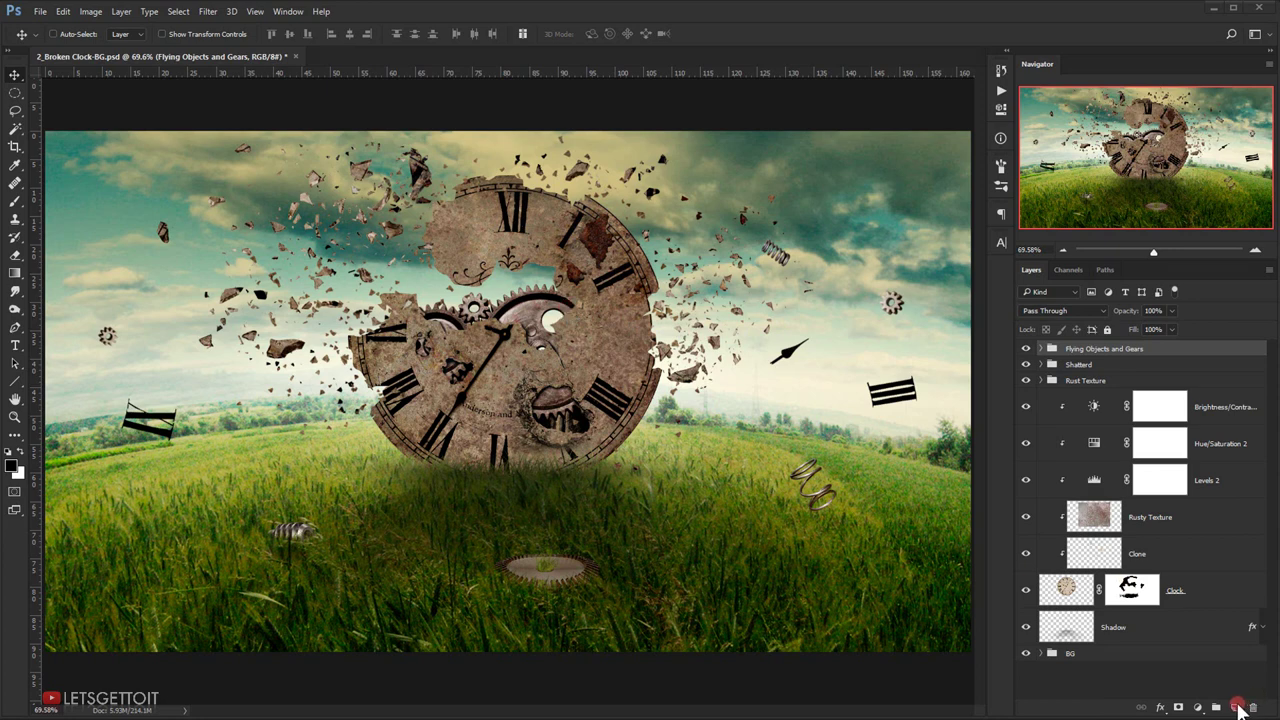
- Add a new layer named Flare above the Flying Objects and Gears group
{"action": "left_click", "coordinate": [1235, 707]}
{"action": "double_click", "coordinate": [1110, 358]}
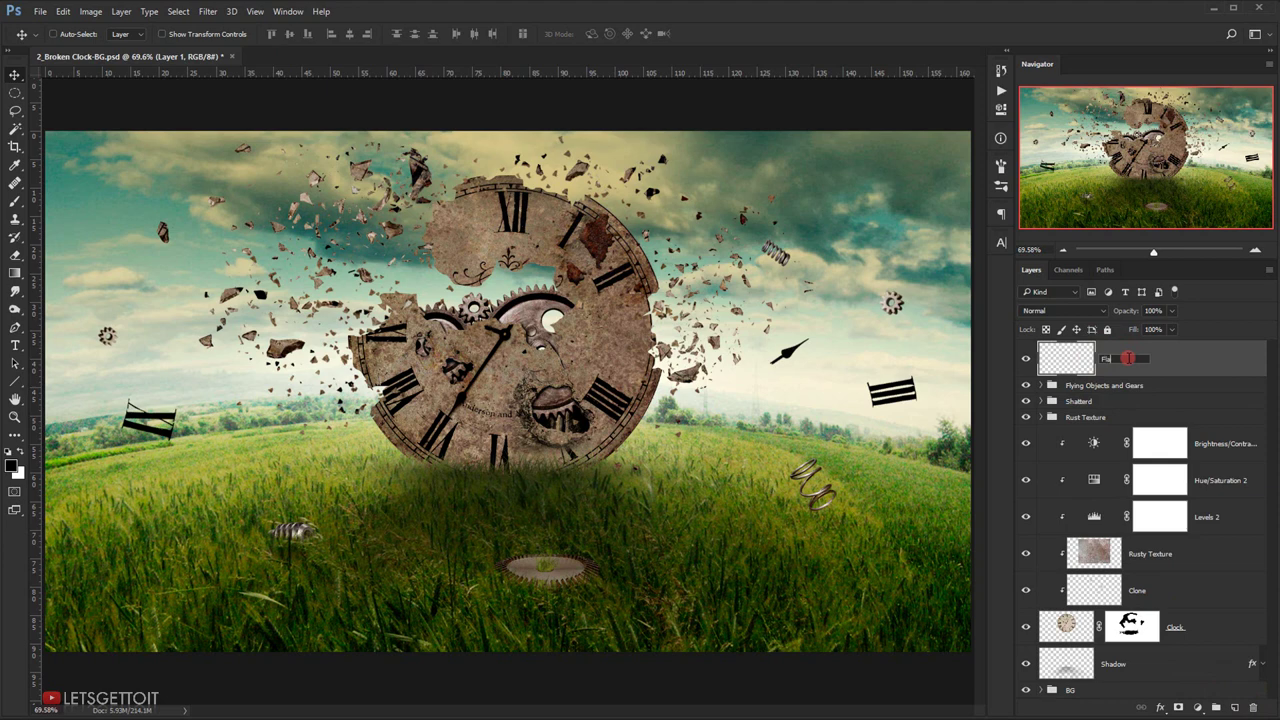
{"action": "key", "text": "Return"}
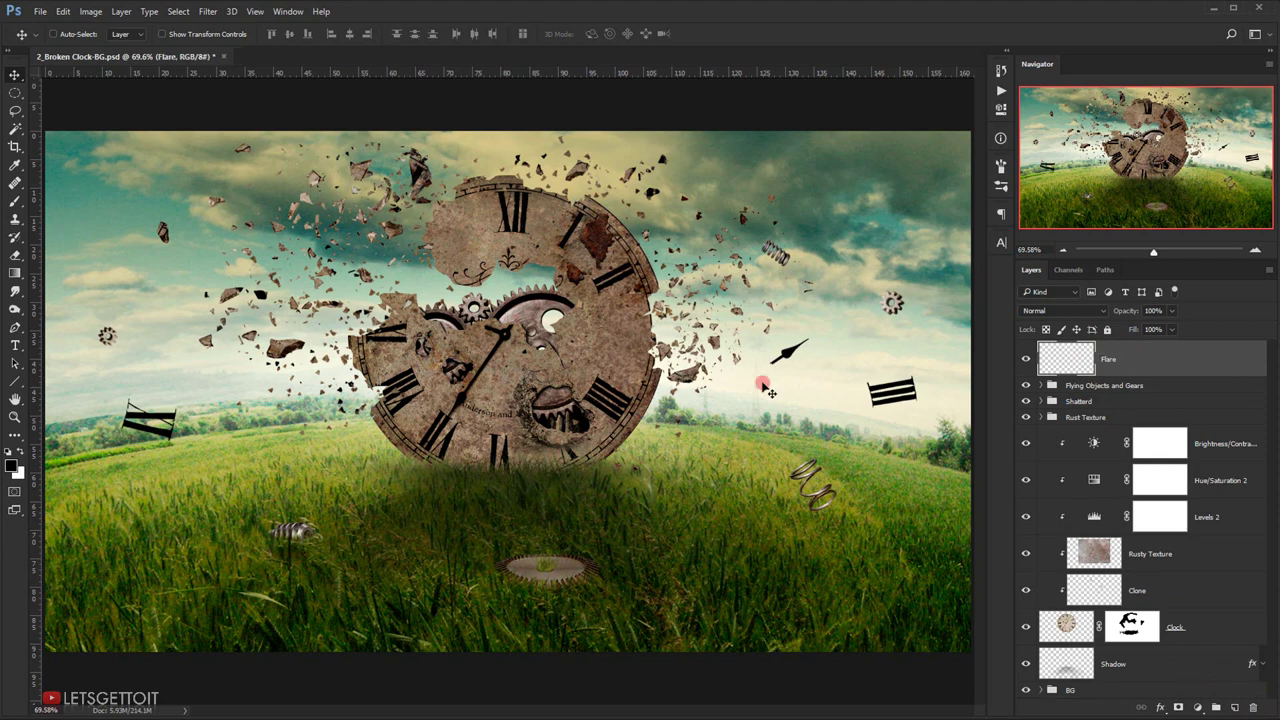
- Fill the whole Flare layer with black
{"action": "left_click", "coordinate": [862, 364]}
{"action": "left_click", "coordinate": [11, 465]}
{"action": "left_click", "coordinate": [1016, 345]}
{"action": "key", "text": "alt+BackSpace"}
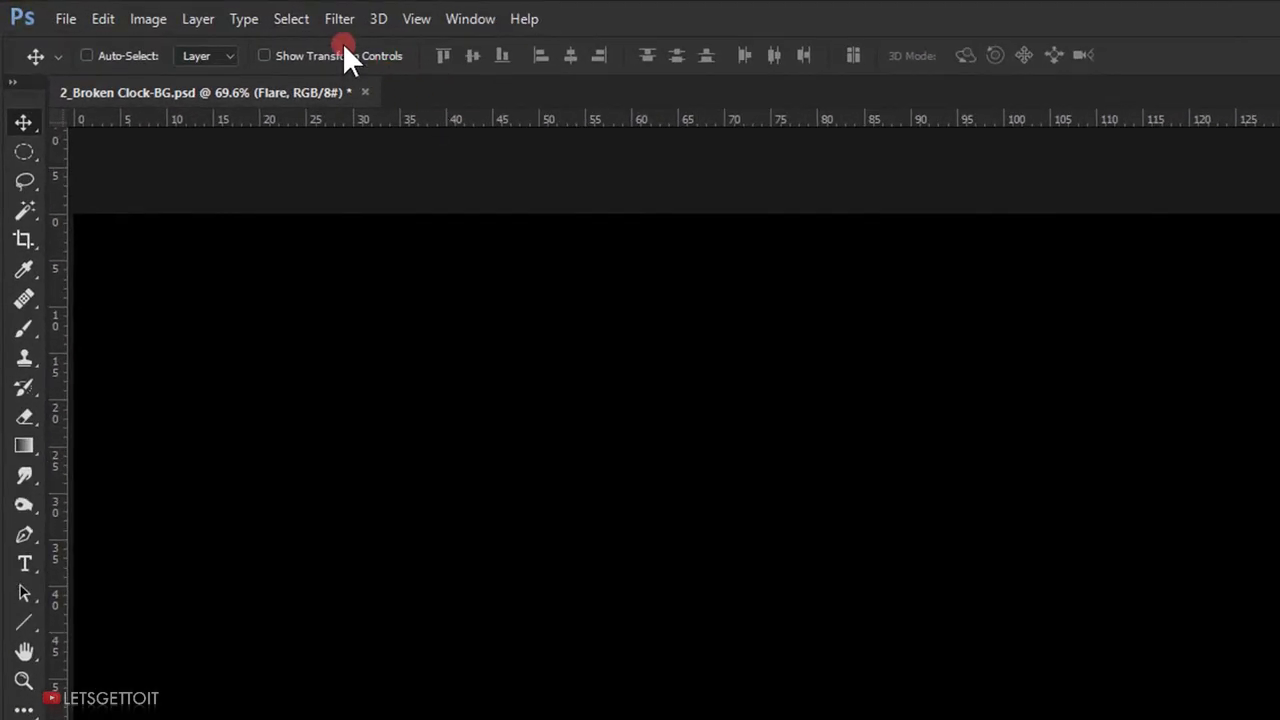
- Render a 105mm Prime lens flare at 86% brightness on the Flare layer and set its blend mode to Multiply
{"action": "left_click", "coordinate": [208, 11]}
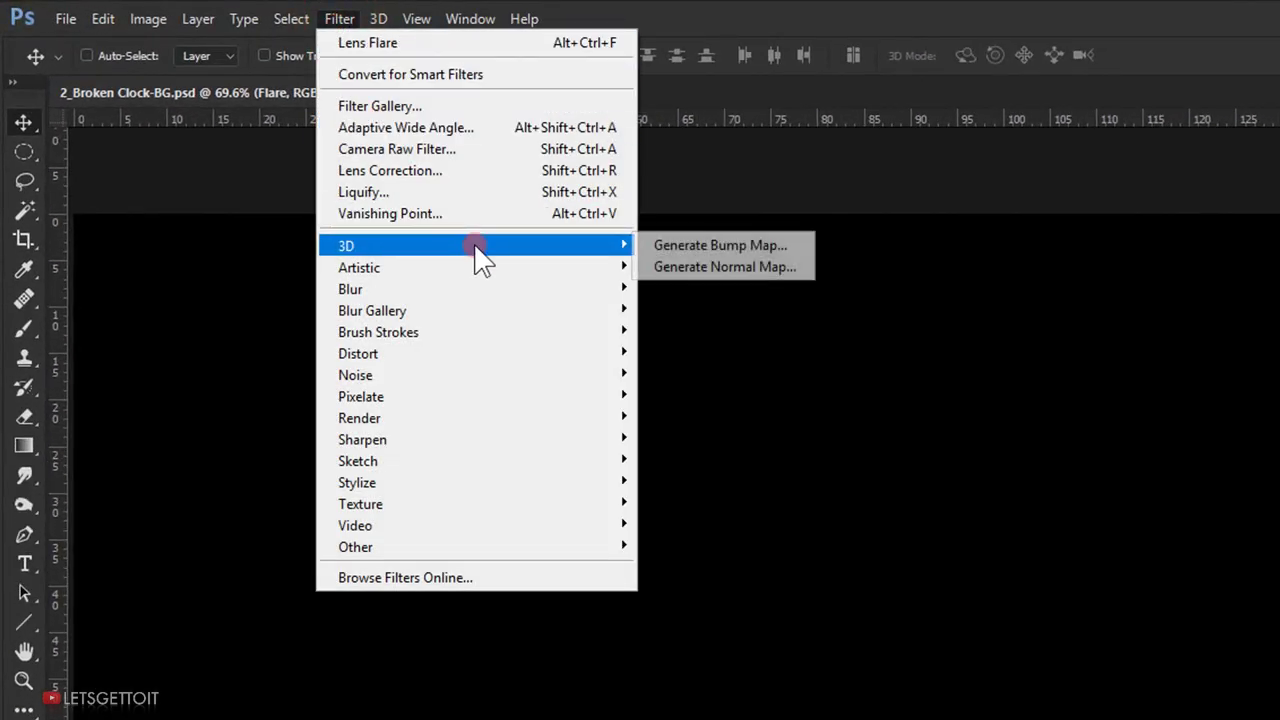
{"action": "mouse_move", "coordinate": [497, 423]}
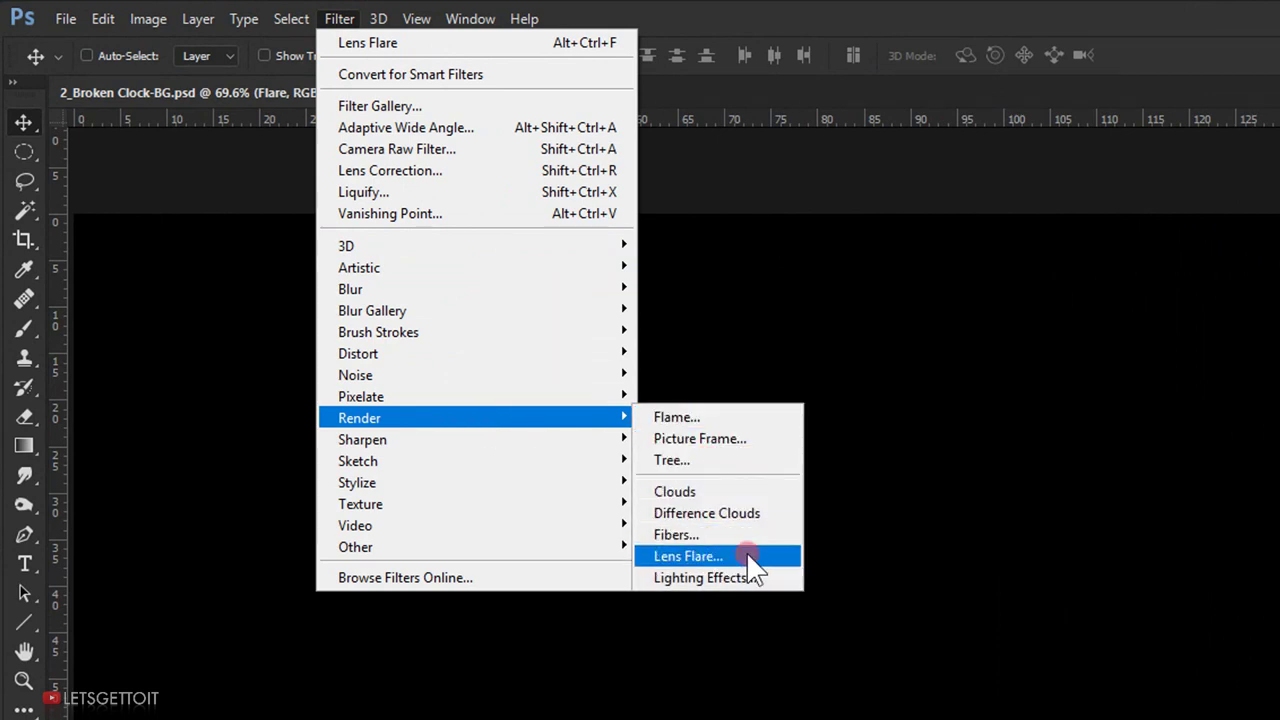
{"action": "left_click", "coordinate": [690, 557]}
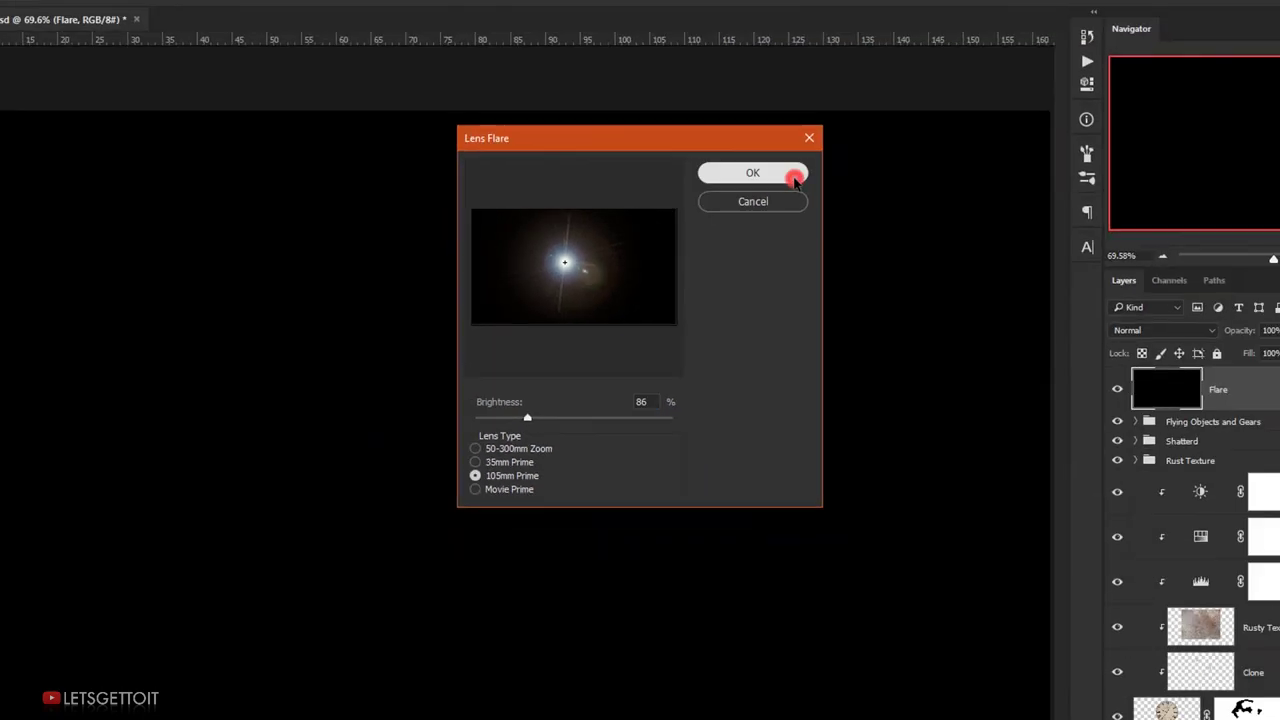
{"action": "left_click", "coordinate": [893, 150]}
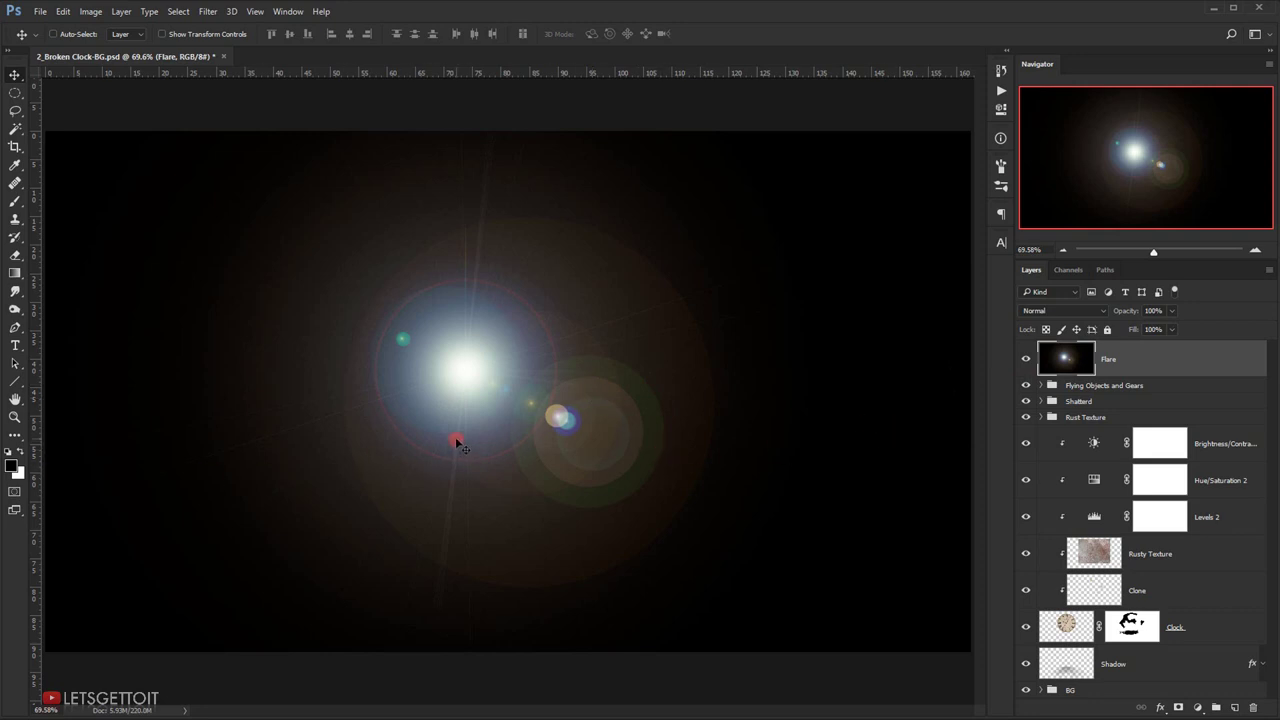
{"action": "left_click", "coordinate": [1042, 310]}
{"action": "left_click", "coordinate": [1031, 355]}
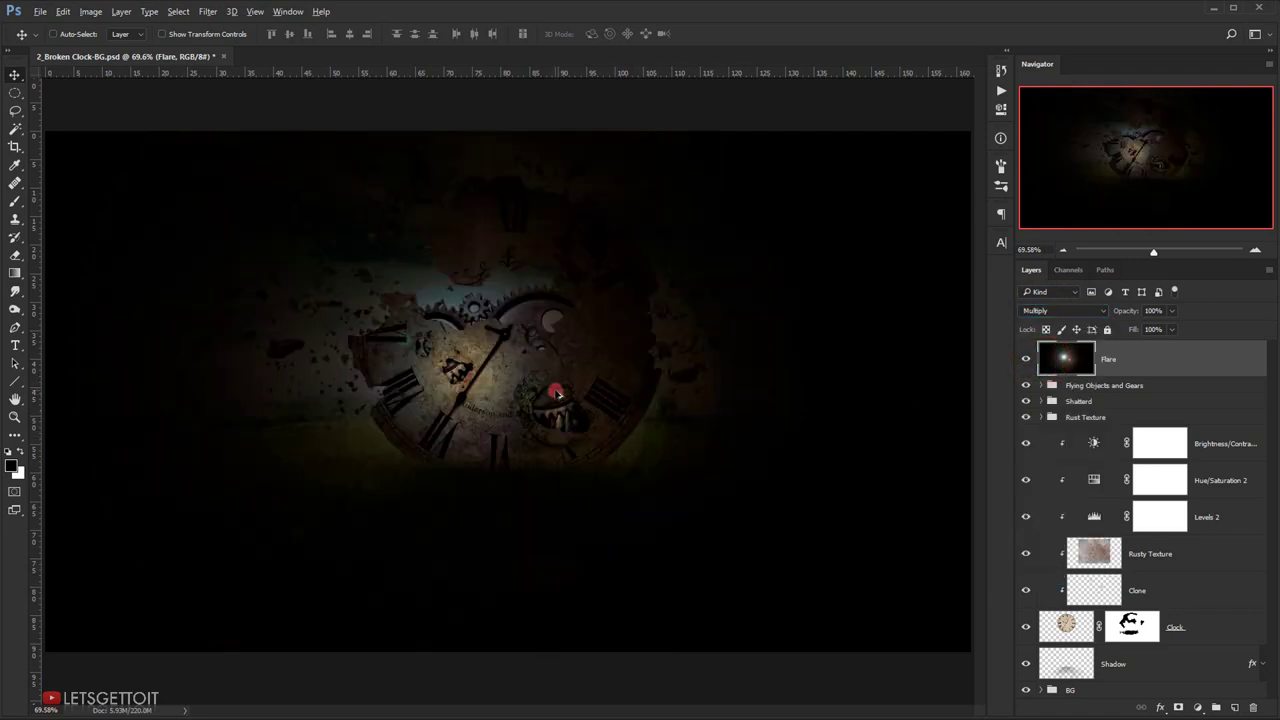
- Enlarge the flare to over 246% so it extends well beyond the canvas, positioning its bright centre over the clock's broken gap
{"action": "scroll", "coordinate": [555, 392], "scroll_direction": "down", "scroll_amount": 3}
{"action": "scroll", "coordinate": [555, 392], "scroll_direction": "down", "scroll_amount": 1}
{"action": "key", "text": "ctrl+t"}
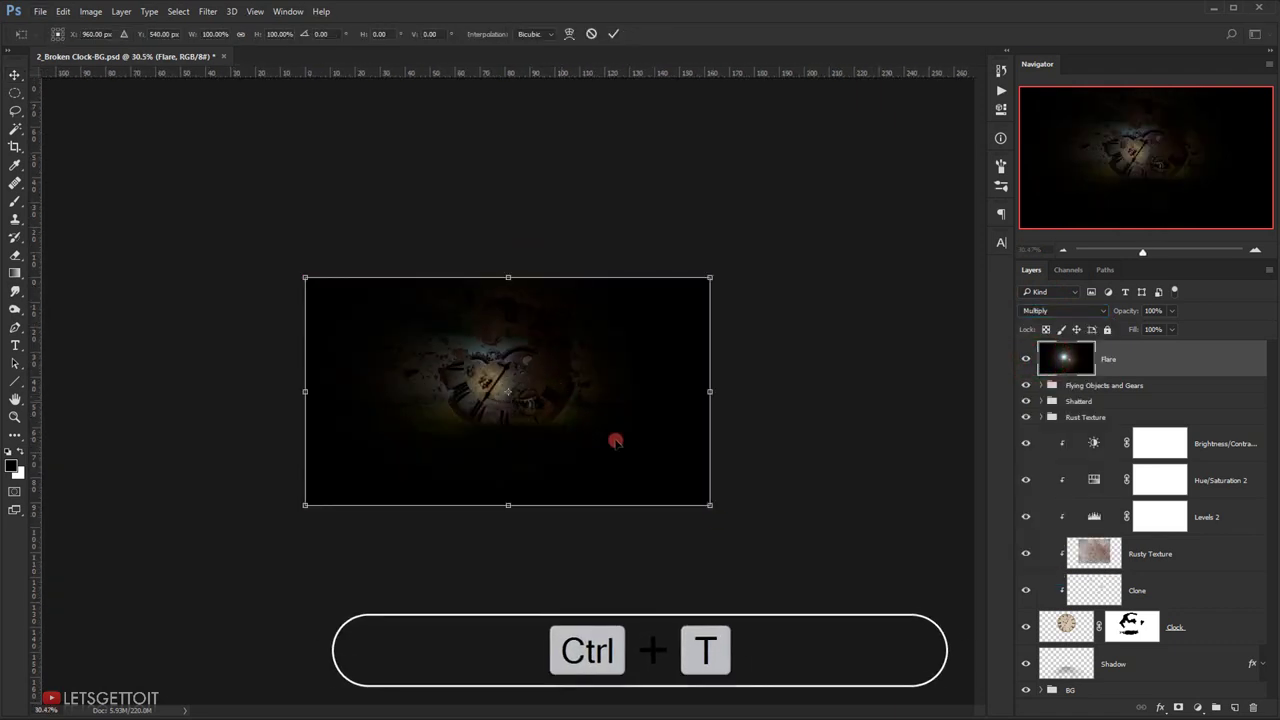
{"action": "left_click_drag", "start_coordinate": [711, 511], "coordinate": [971, 689]}
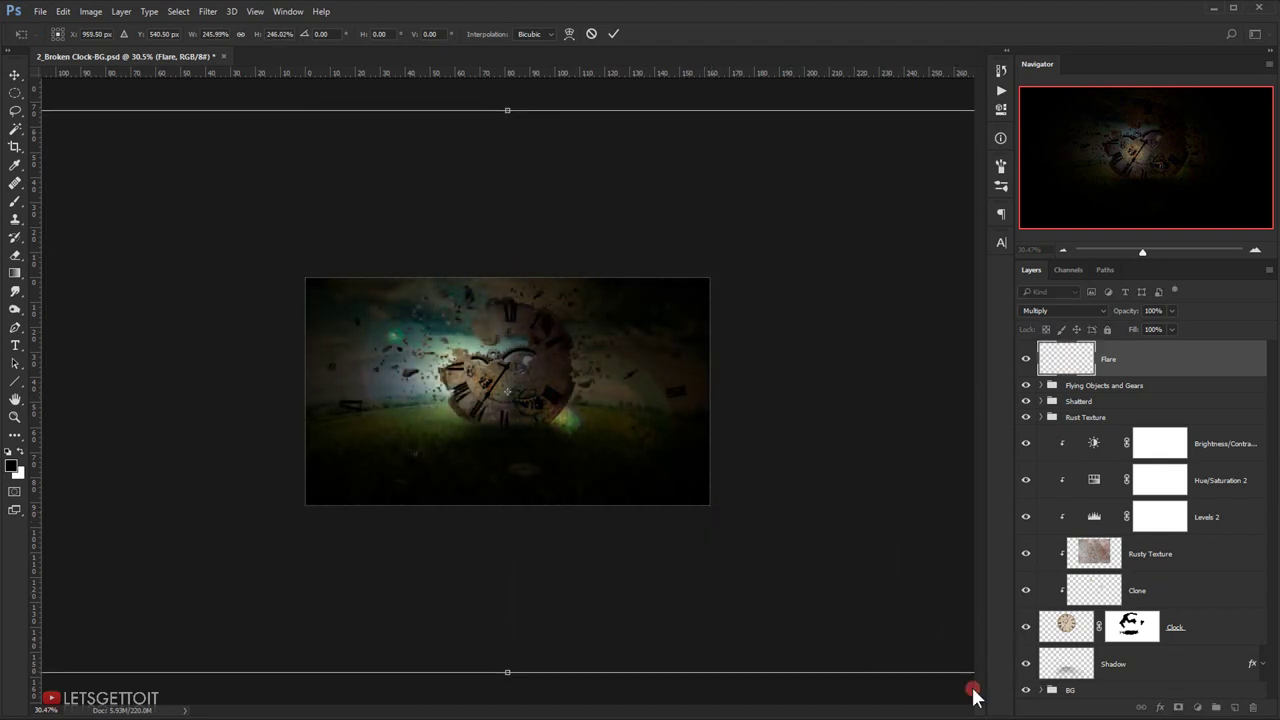
{"action": "scroll", "coordinate": [531, 451], "scroll_direction": "down", "scroll_amount": 3}
{"action": "left_click_drag", "start_coordinate": [538, 418], "coordinate": [560, 404]}
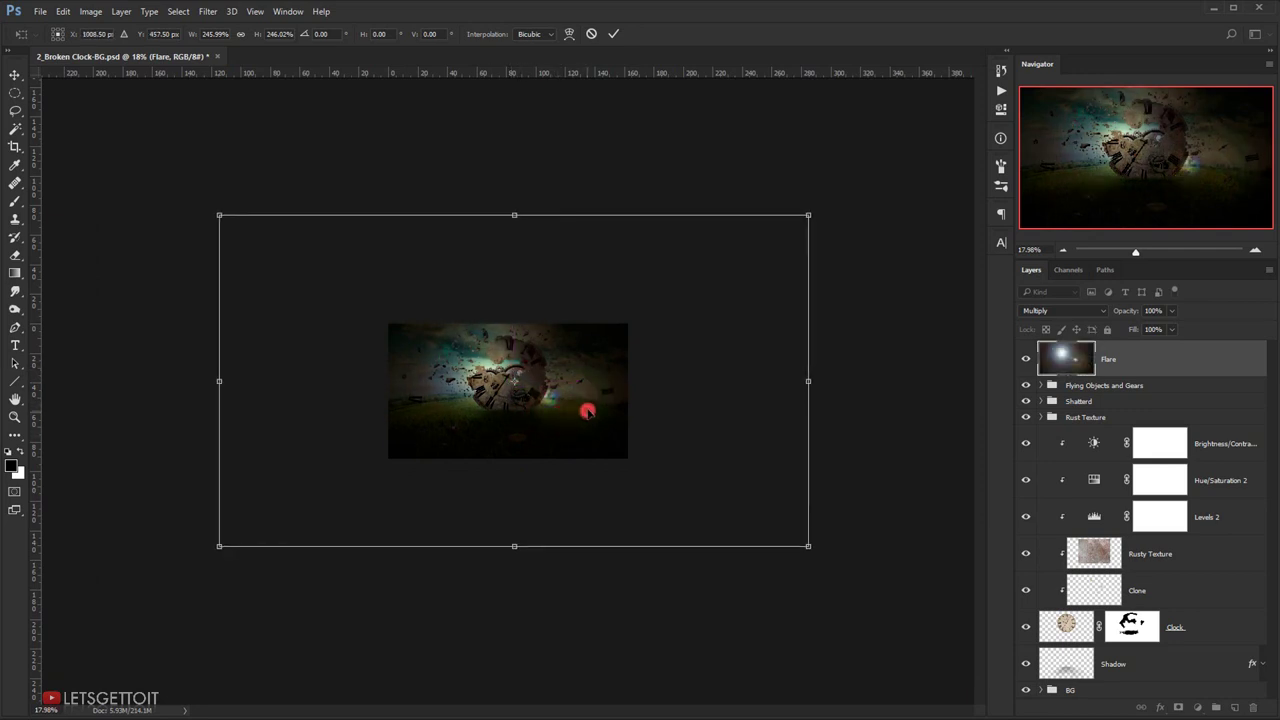
{"action": "left_click_drag", "start_coordinate": [586, 408], "coordinate": [586, 400]}
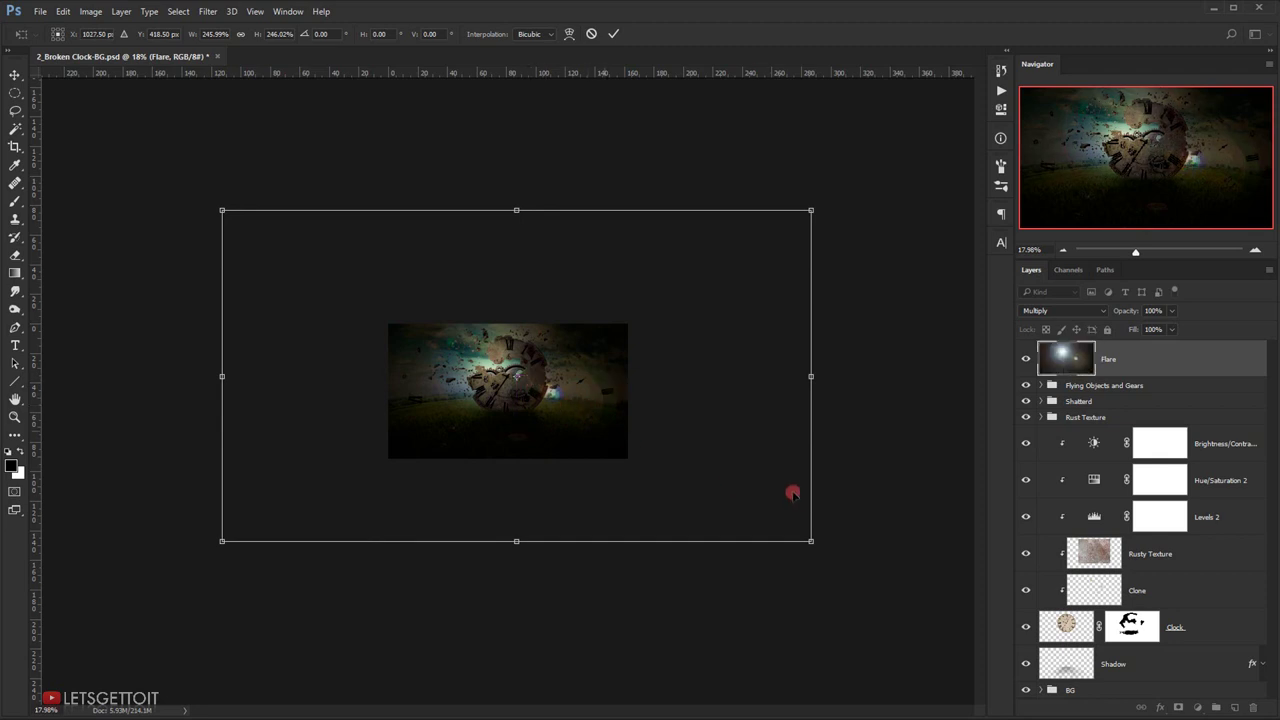
{"action": "left_click_drag", "start_coordinate": [810, 540], "coordinate": [885, 550]}
{"action": "left_click_drag", "start_coordinate": [757, 517], "coordinate": [704, 495]}
{"action": "key", "text": "Return"}
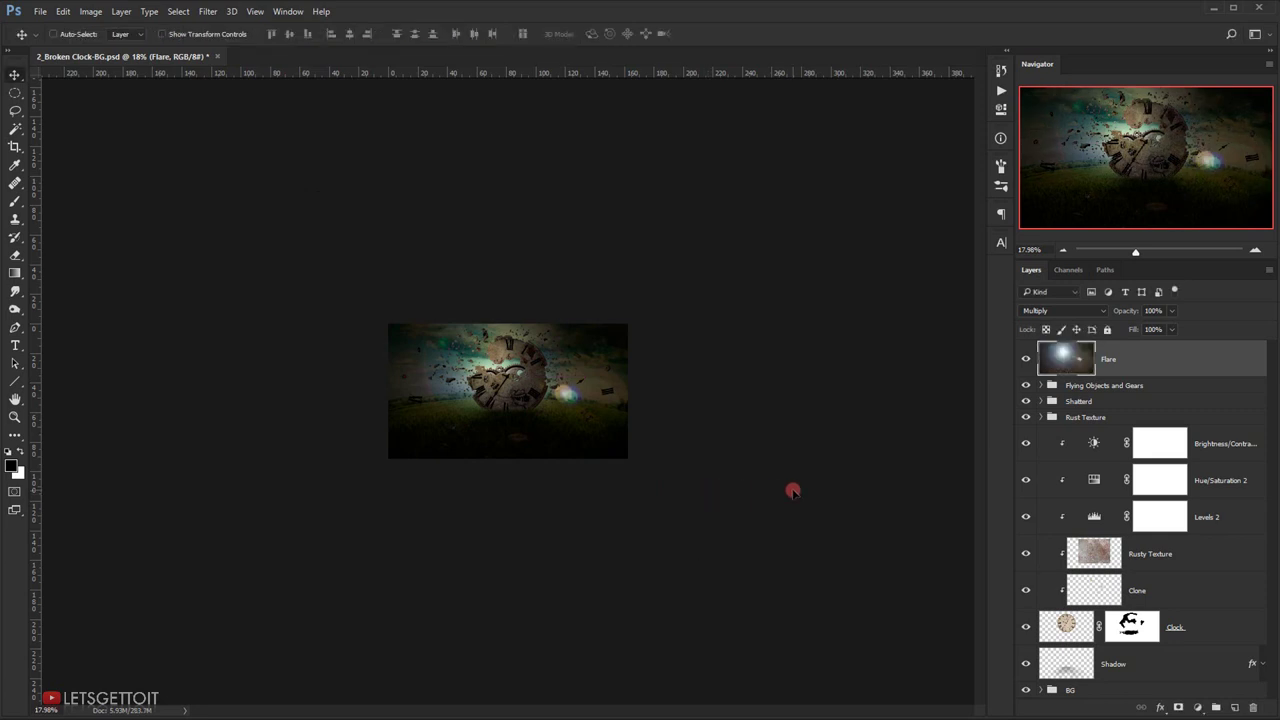
- Lower the Flare layer's opacity to 68%, comparing the image with and without the layer
{"action": "scroll", "coordinate": [514, 414], "scroll_direction": "up", "scroll_amount": 5}
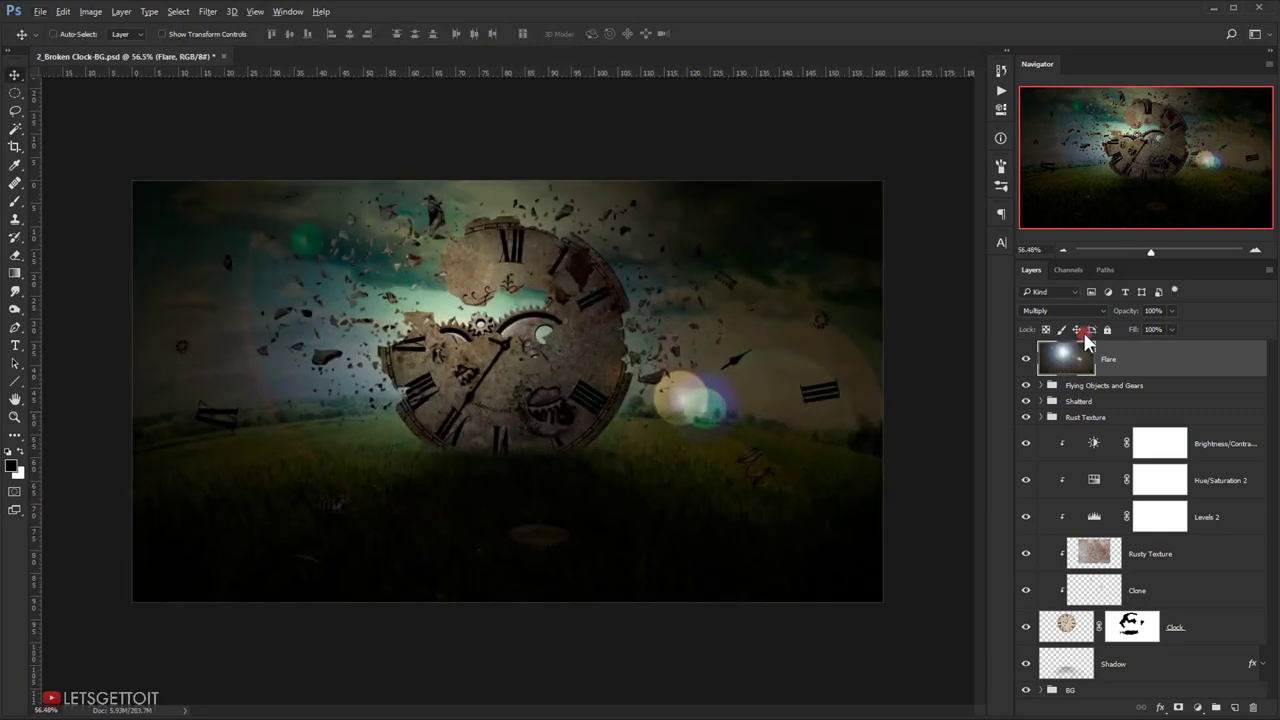
{"action": "left_click_drag", "start_coordinate": [1131, 310], "coordinate": [1126, 310]}
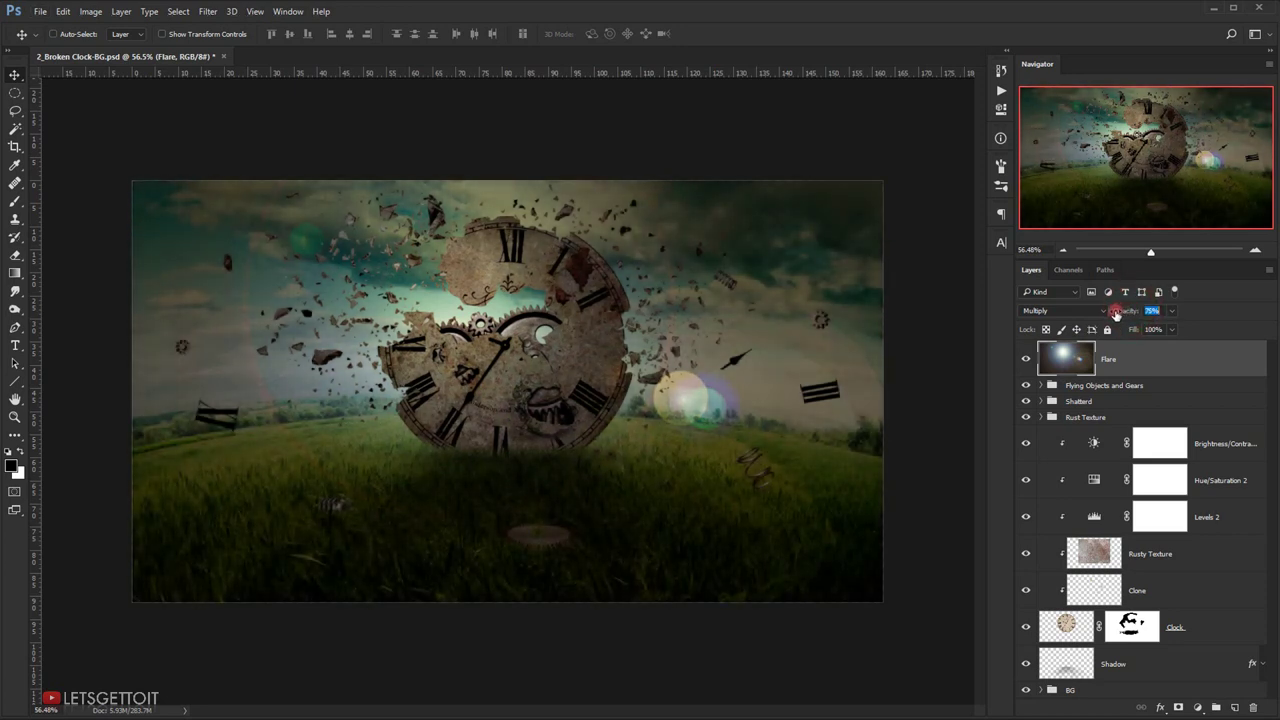
{"action": "left_click", "coordinate": [1025, 360]}
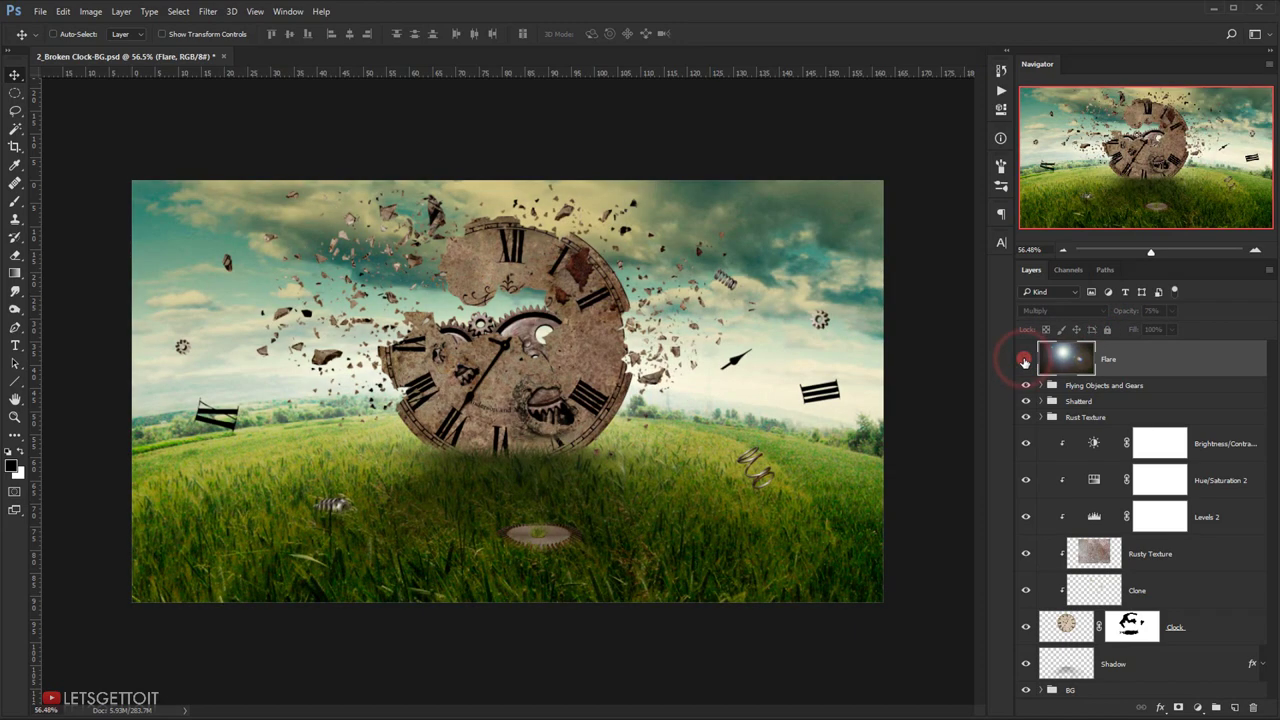
{"action": "left_click", "coordinate": [1025, 360]}
{"action": "left_click_drag", "start_coordinate": [1131, 311], "coordinate": [1125, 313]}
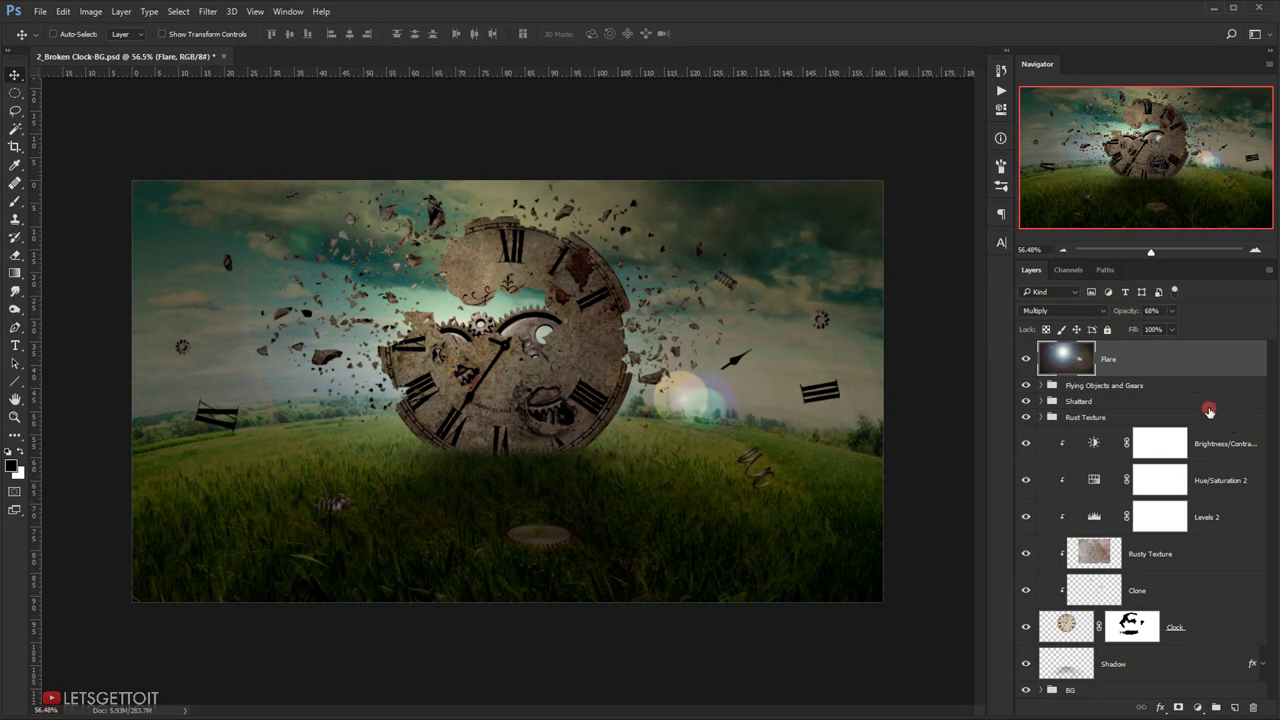
- Brighten the Flare layer with Levels, setting the midtone input to 1.46 and the white input to 196
{"action": "key", "text": "ctrl+l"}
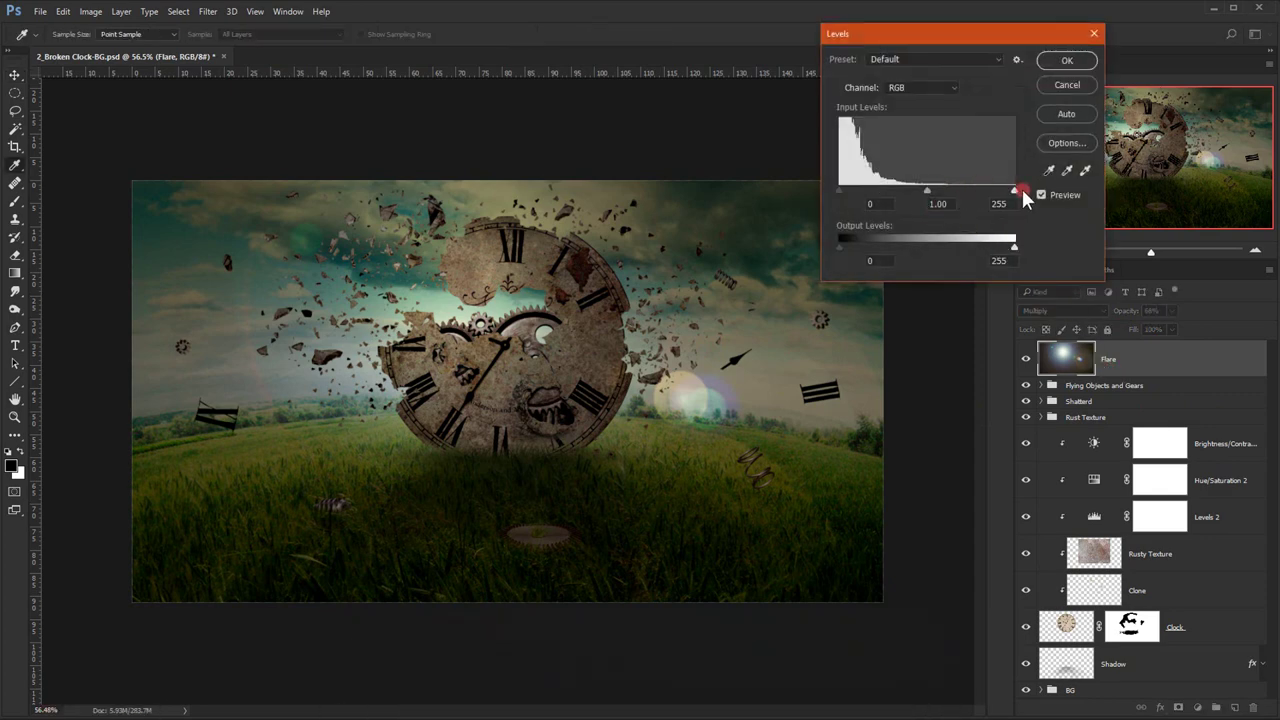
{"action": "left_click_drag", "start_coordinate": [1014, 190], "coordinate": [995, 191]}
{"action": "left_click_drag", "start_coordinate": [916, 192], "coordinate": [893, 191]}
{"action": "left_click", "coordinate": [937, 204]}
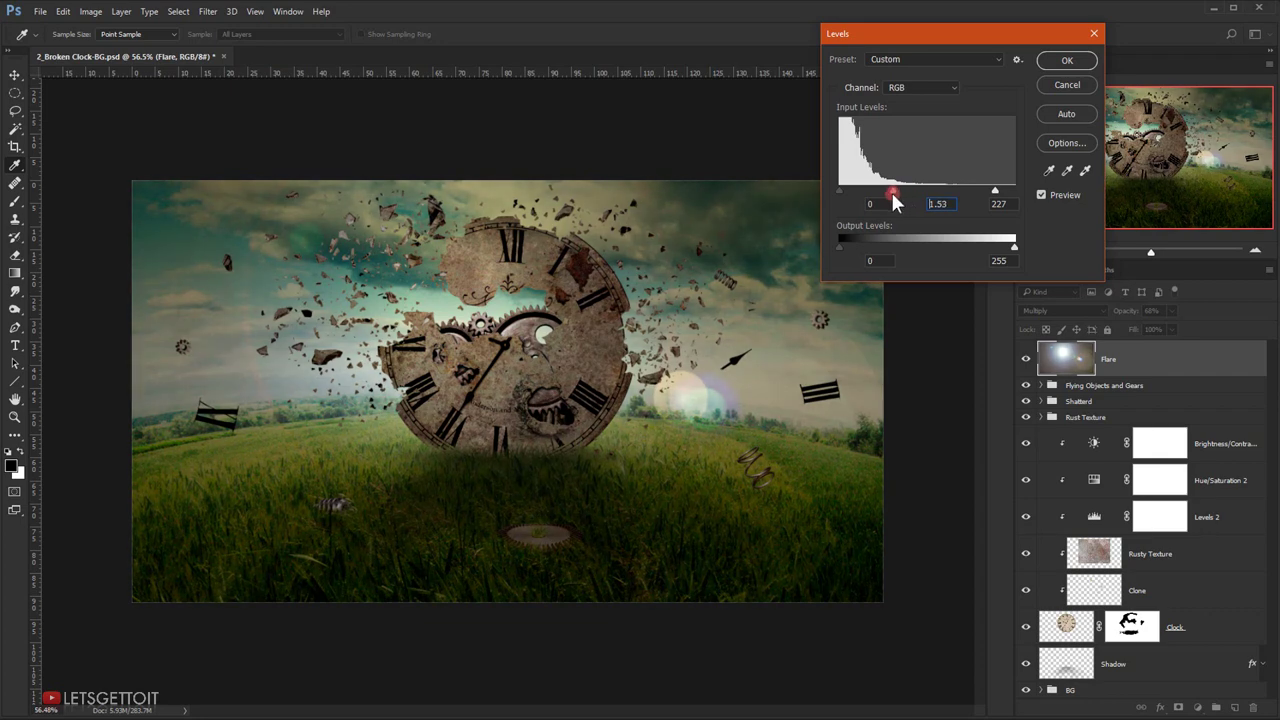
{"action": "left_click_drag", "start_coordinate": [995, 190], "coordinate": [974, 191]}
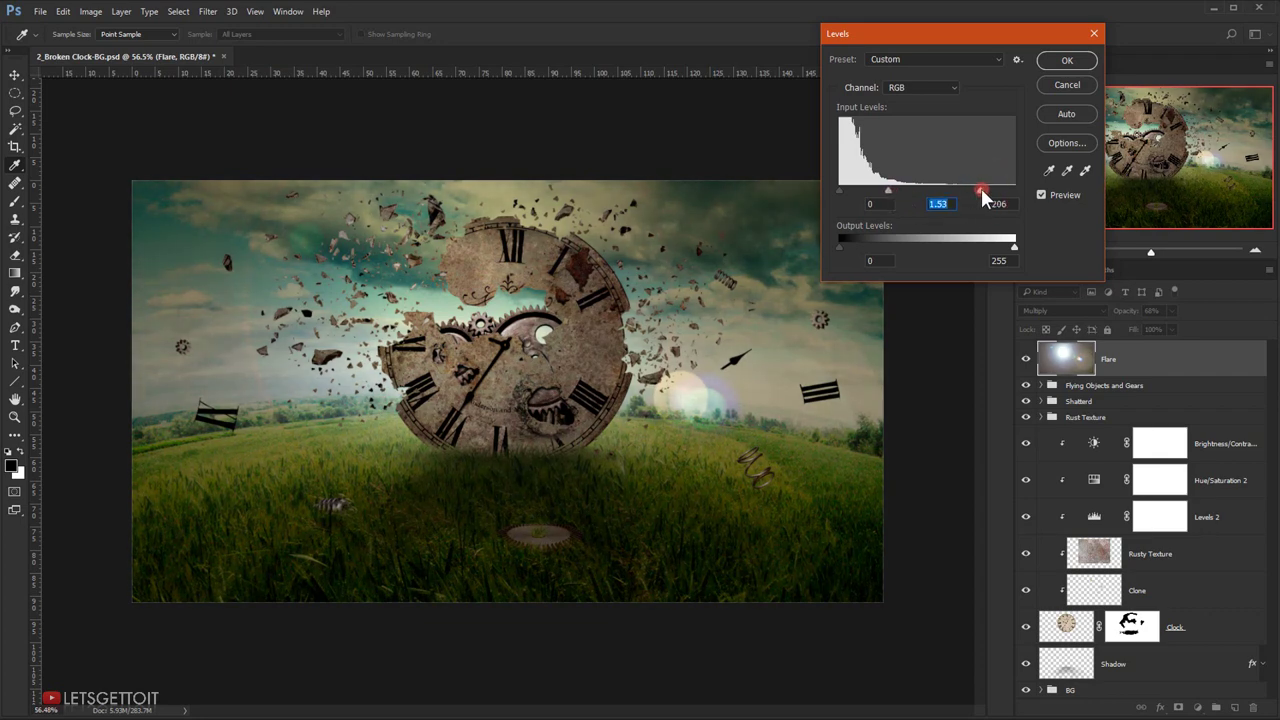
{"action": "left_click_drag", "start_coordinate": [889, 186], "coordinate": [888, 186]}
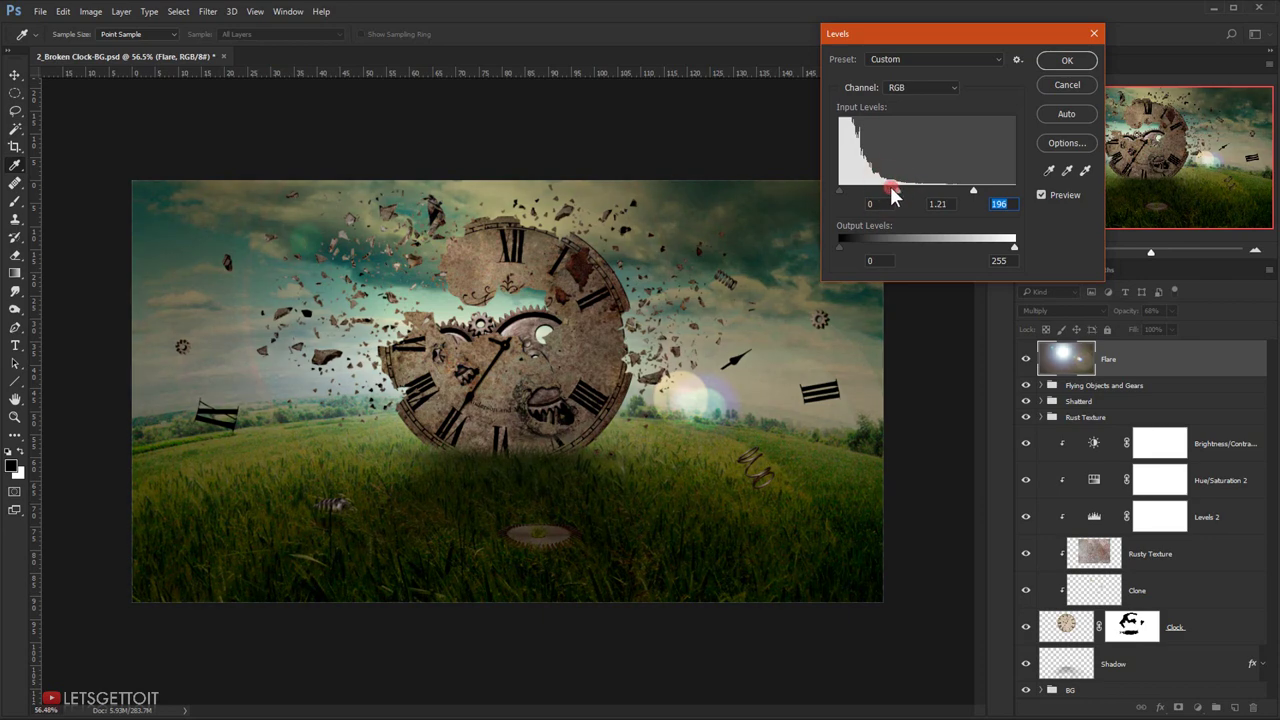
{"action": "left_click", "coordinate": [1065, 58]}
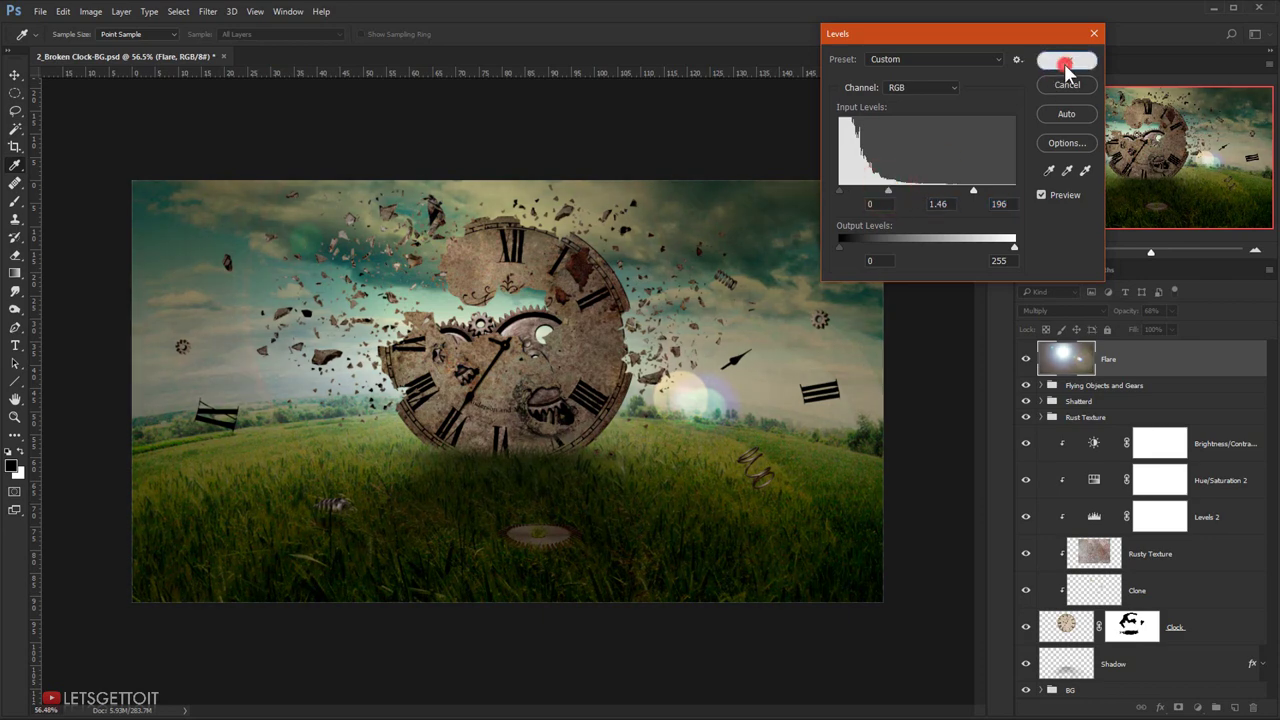
- Compare the image with the Flare layer hidden and shown
{"action": "left_click", "coordinate": [1025, 361]}
{"action": "left_click", "coordinate": [1025, 361]}
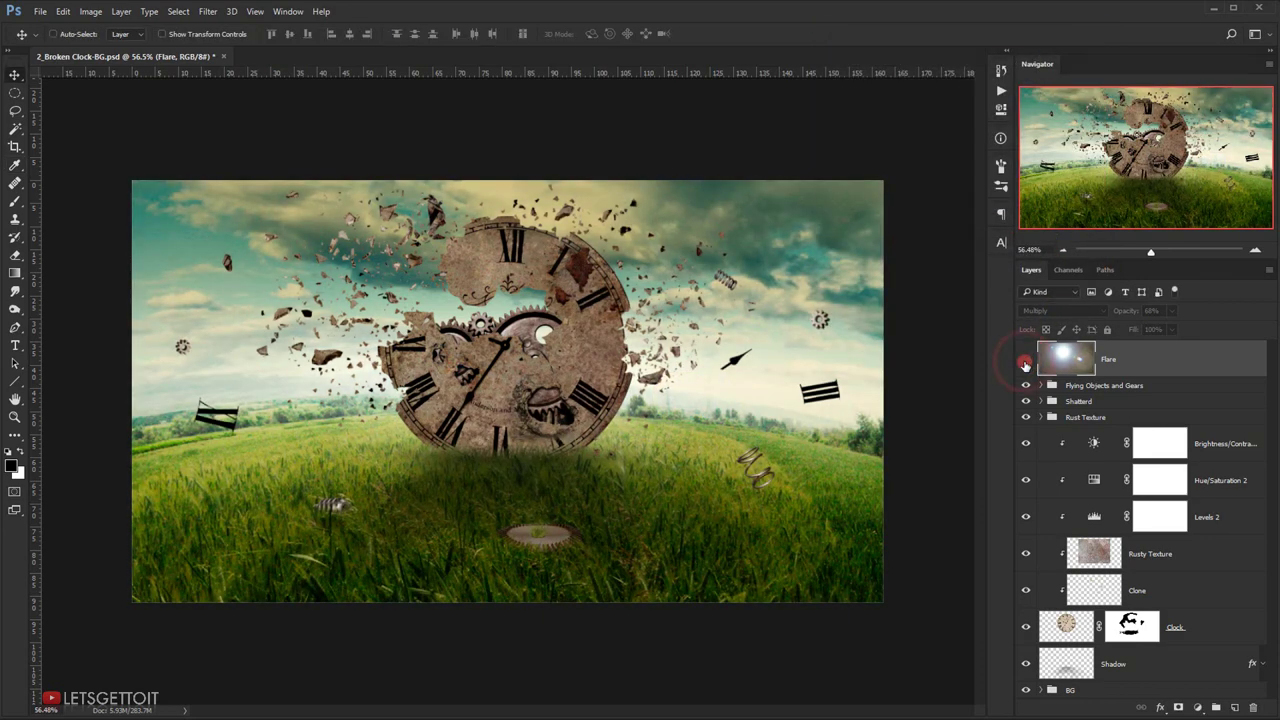
{"action": "left_click", "coordinate": [1025, 361]}
{"action": "left_click", "coordinate": [1024, 364]}
{"action": "left_click", "coordinate": [1025, 362]}
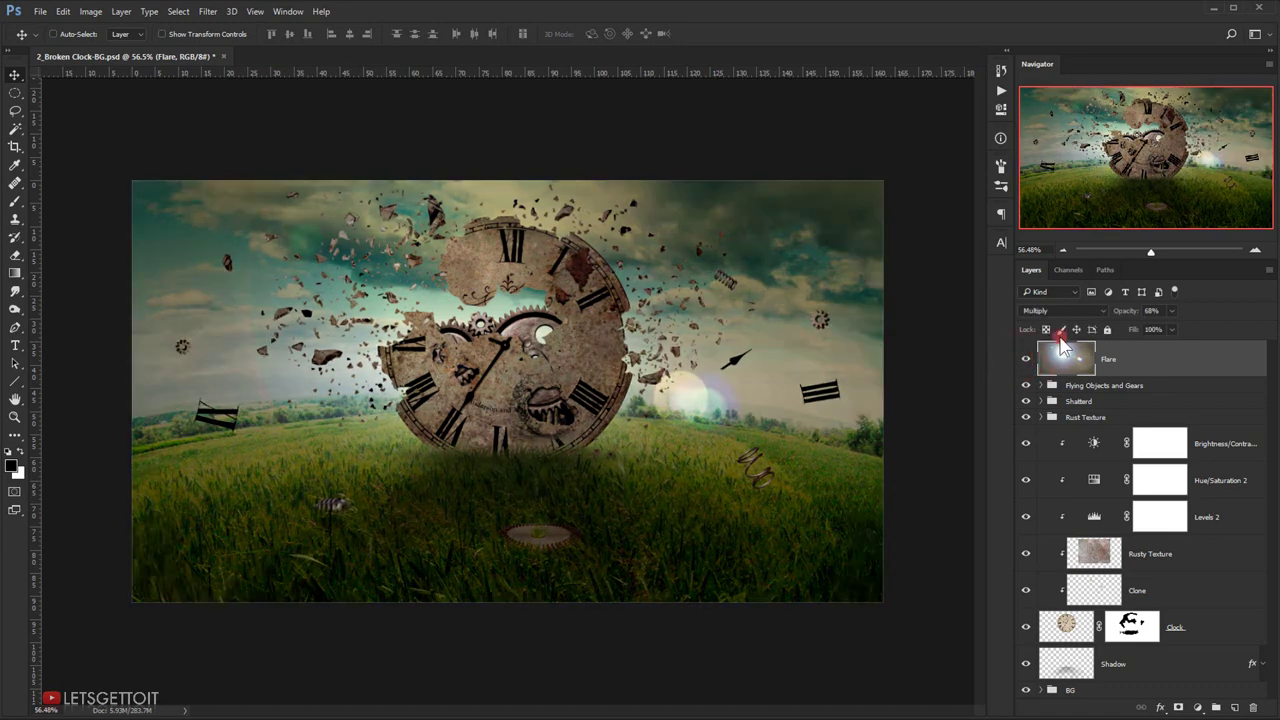
- Shift the flare slightly up and to the right over the clock, with the layer's opacity at 70%
{"action": "left_click_drag", "start_coordinate": [468, 350], "coordinate": [505, 336]}
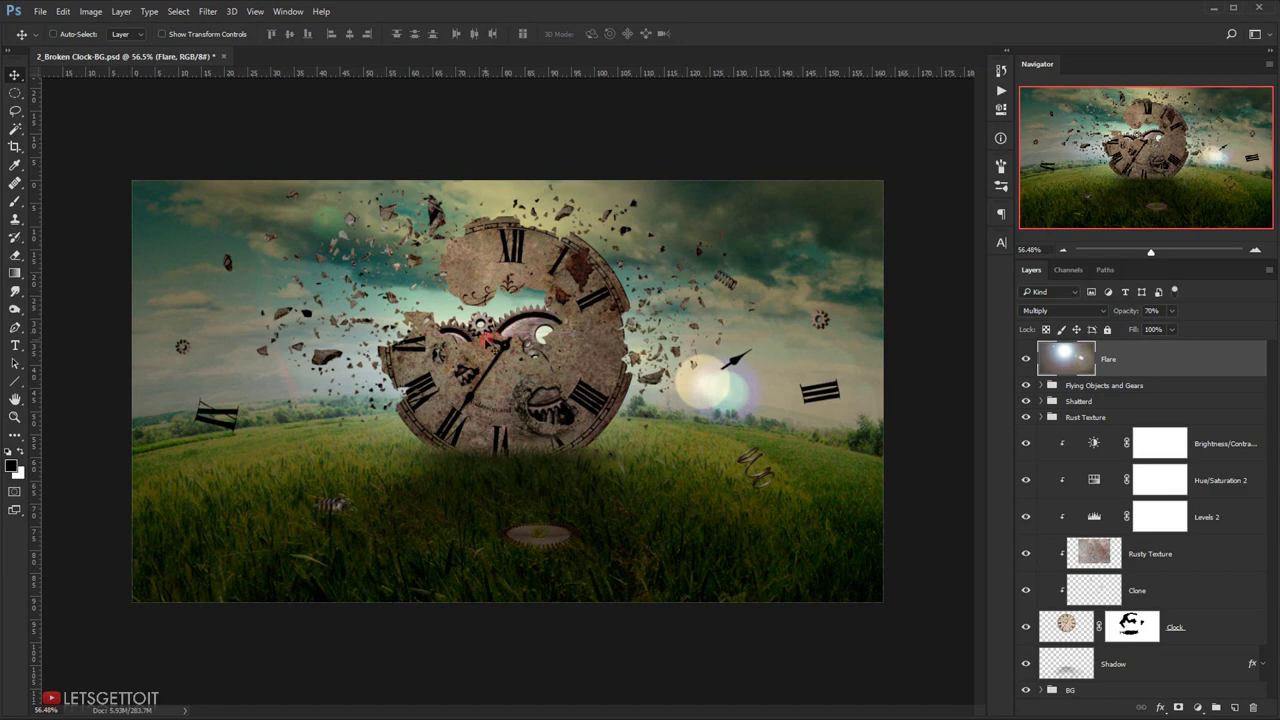
{"action": "scroll", "coordinate": [486, 340], "scroll_direction": "down", "scroll_amount": 3}
{"action": "key", "text": "ctrl+0"}
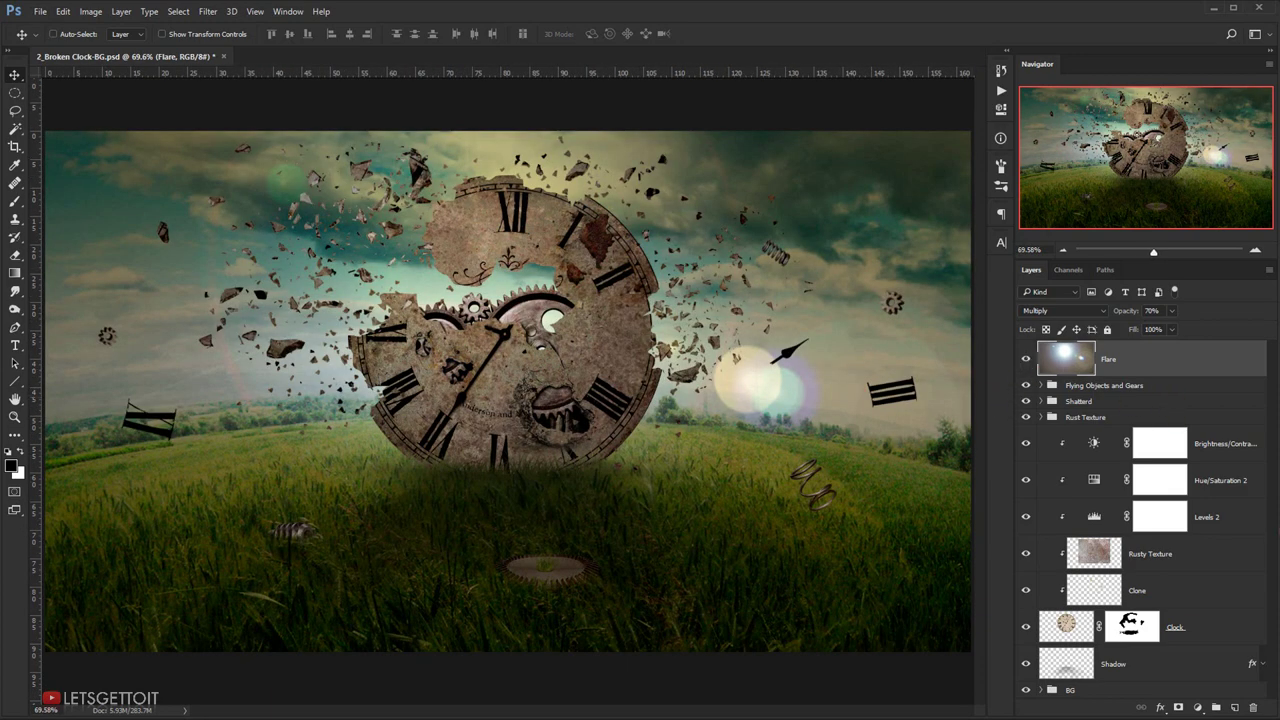
- Add a Brightness/Contrast adjustment layer above Flare with brightness 25 and contrast -5
{"action": "left_click", "coordinate": [1231, 630]}
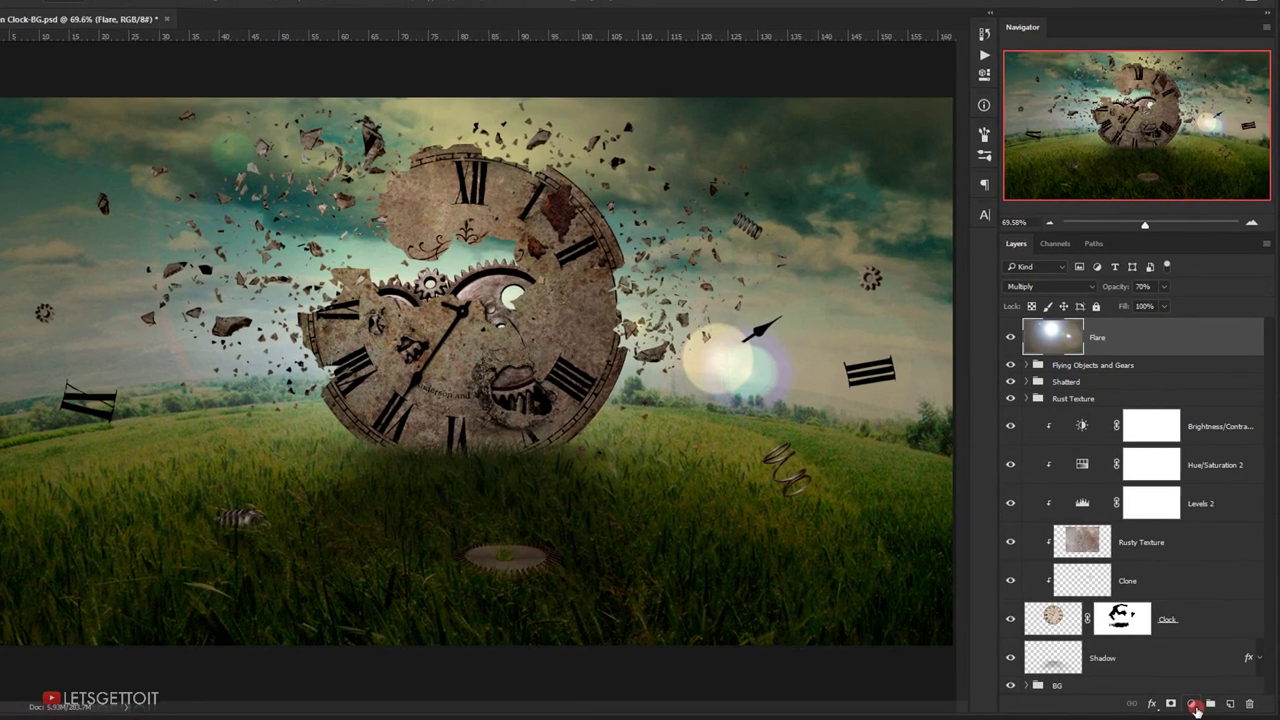
{"action": "left_click", "coordinate": [1201, 708]}
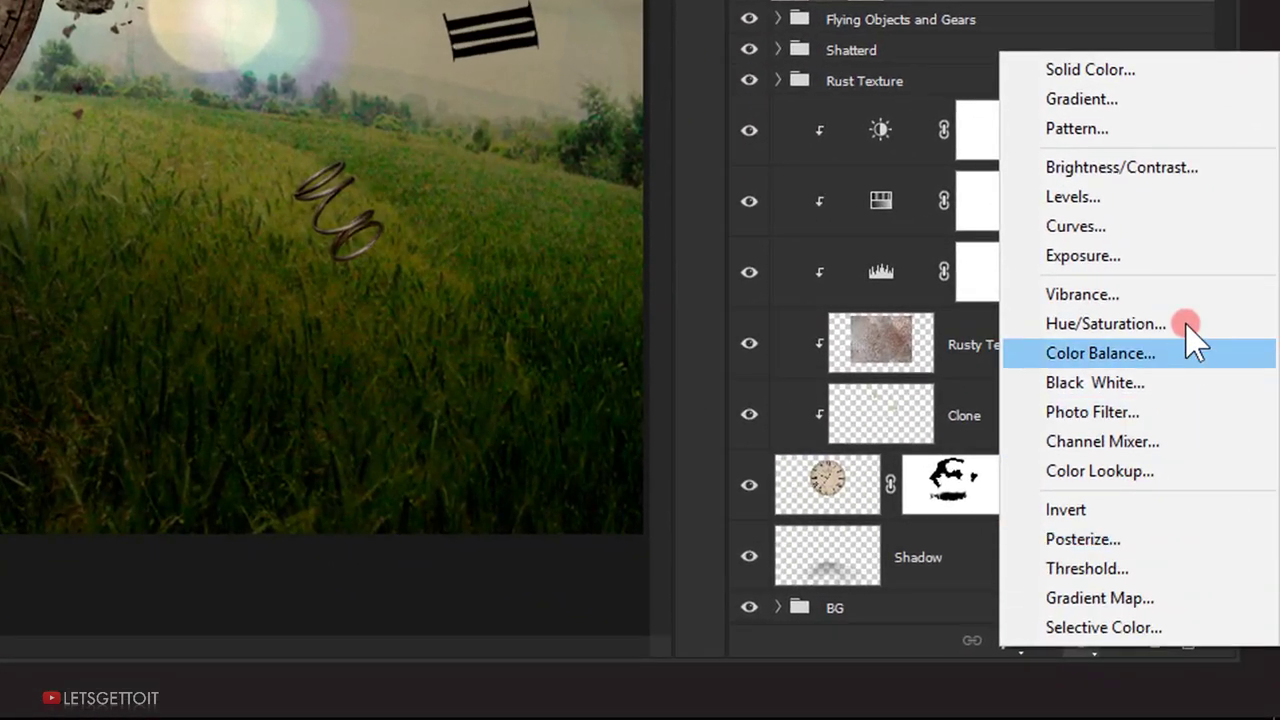
{"action": "left_click", "coordinate": [1150, 170]}
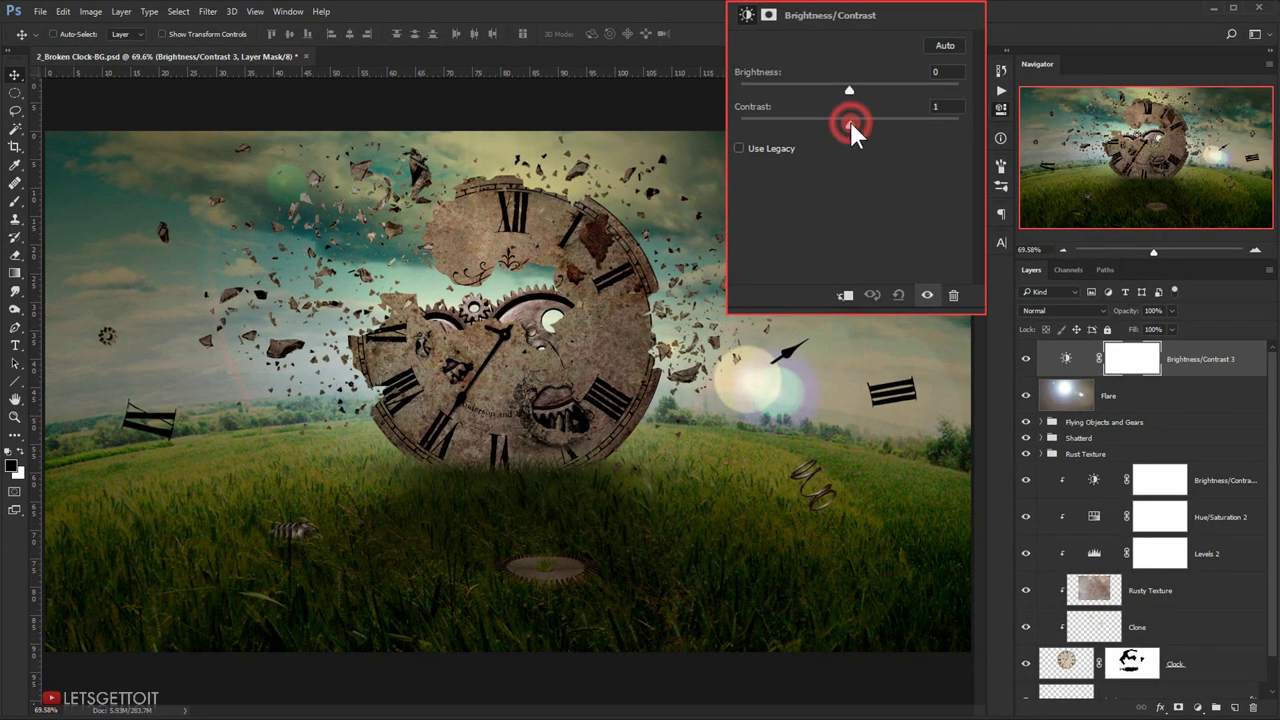
{"action": "left_click_drag", "start_coordinate": [849, 119], "coordinate": [861, 90]}
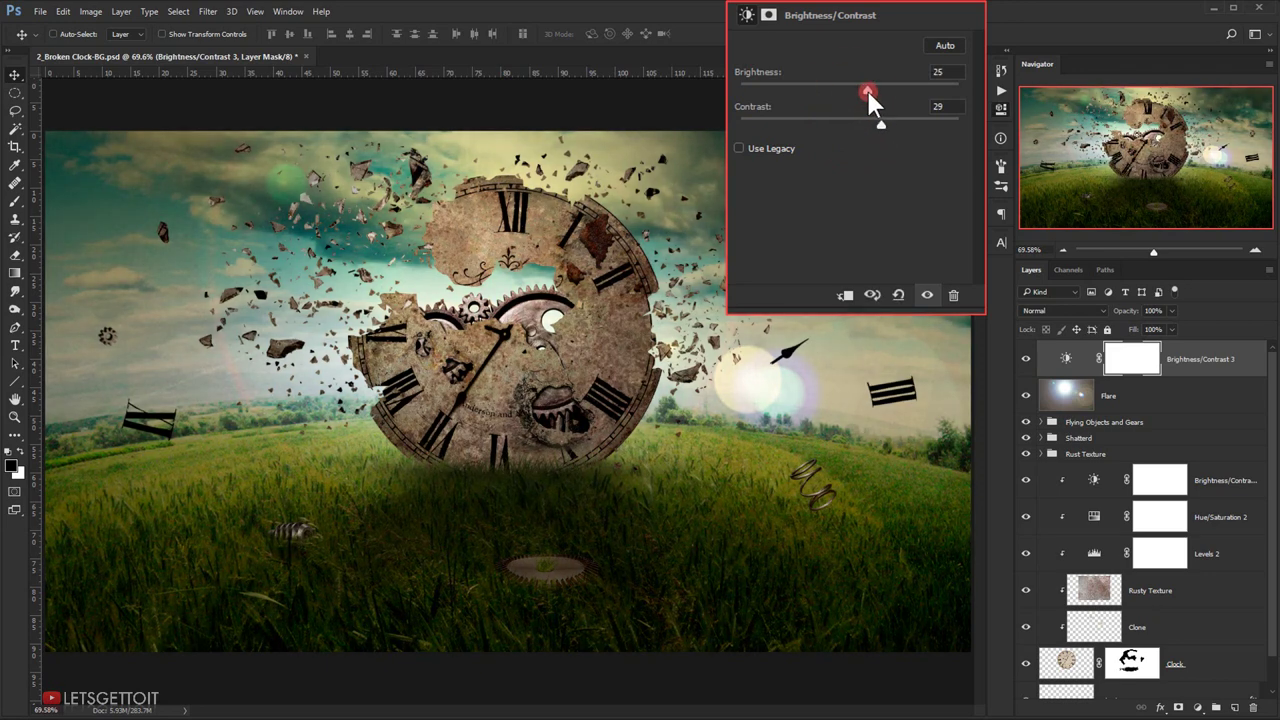
{"action": "left_click_drag", "start_coordinate": [878, 122], "coordinate": [847, 122]}
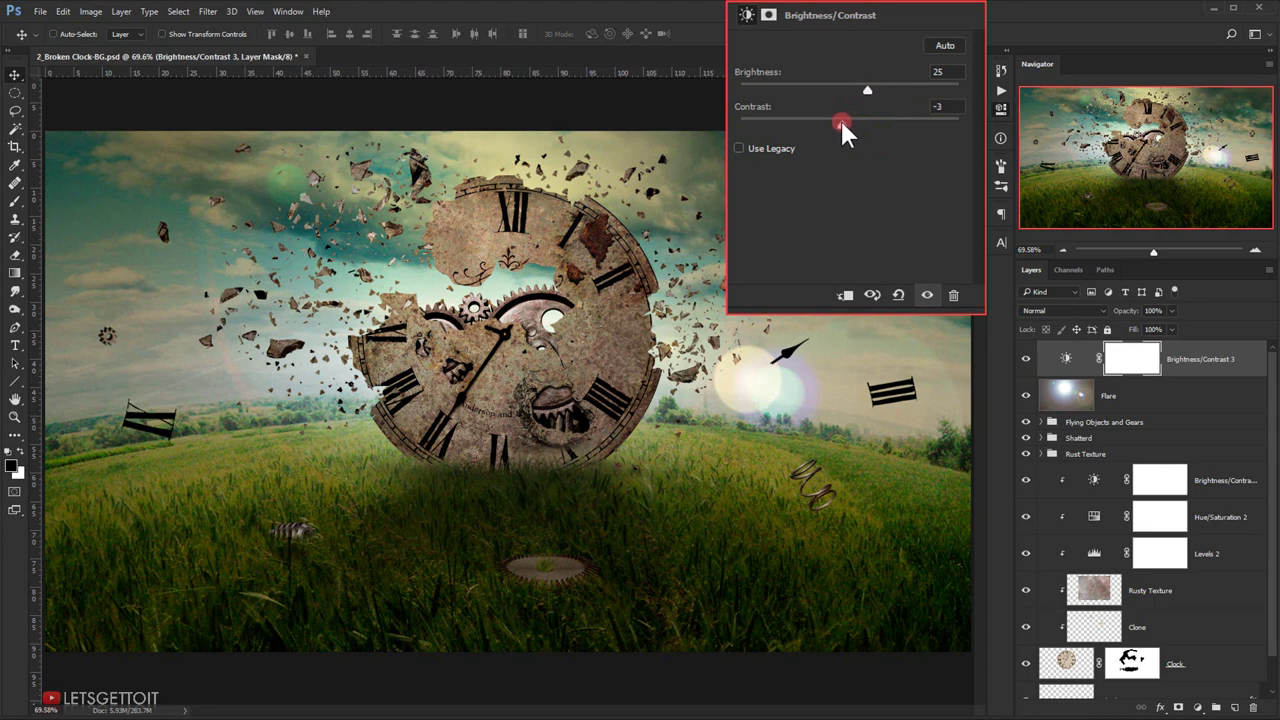
{"action": "left_click_drag", "start_coordinate": [830, 118], "coordinate": [839, 122]}
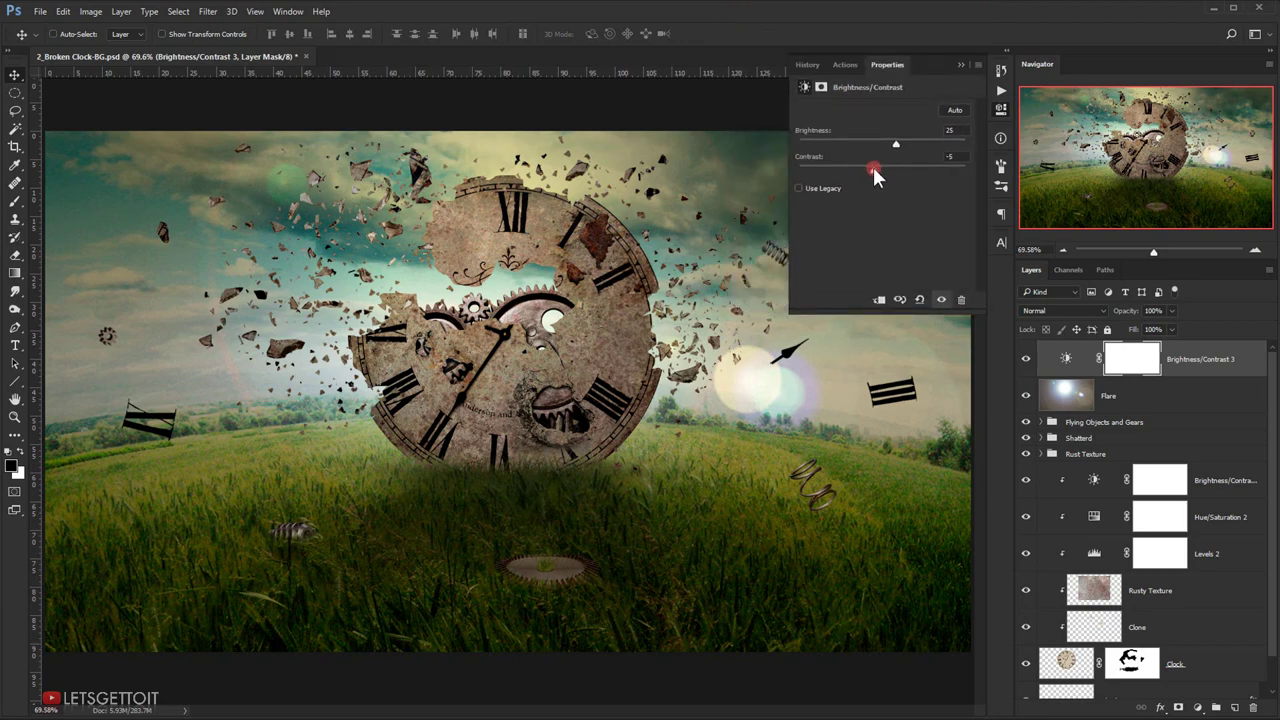
{"action": "left_click", "coordinate": [958, 70]}
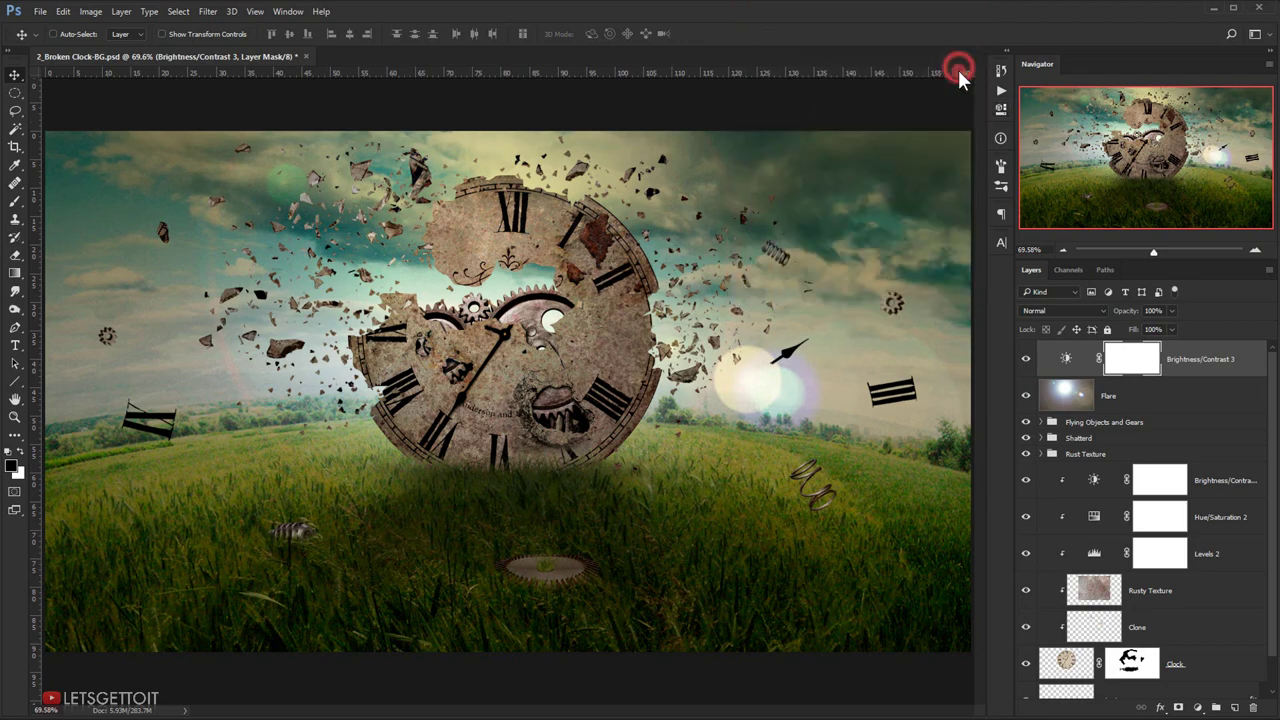
- Compare the image with the top Brightness/Contrast adjustment hidden and shown
{"action": "left_click", "coordinate": [1027, 358]}
{"action": "left_click", "coordinate": [1028, 358]}
{"action": "left_click", "coordinate": [1030, 358]}
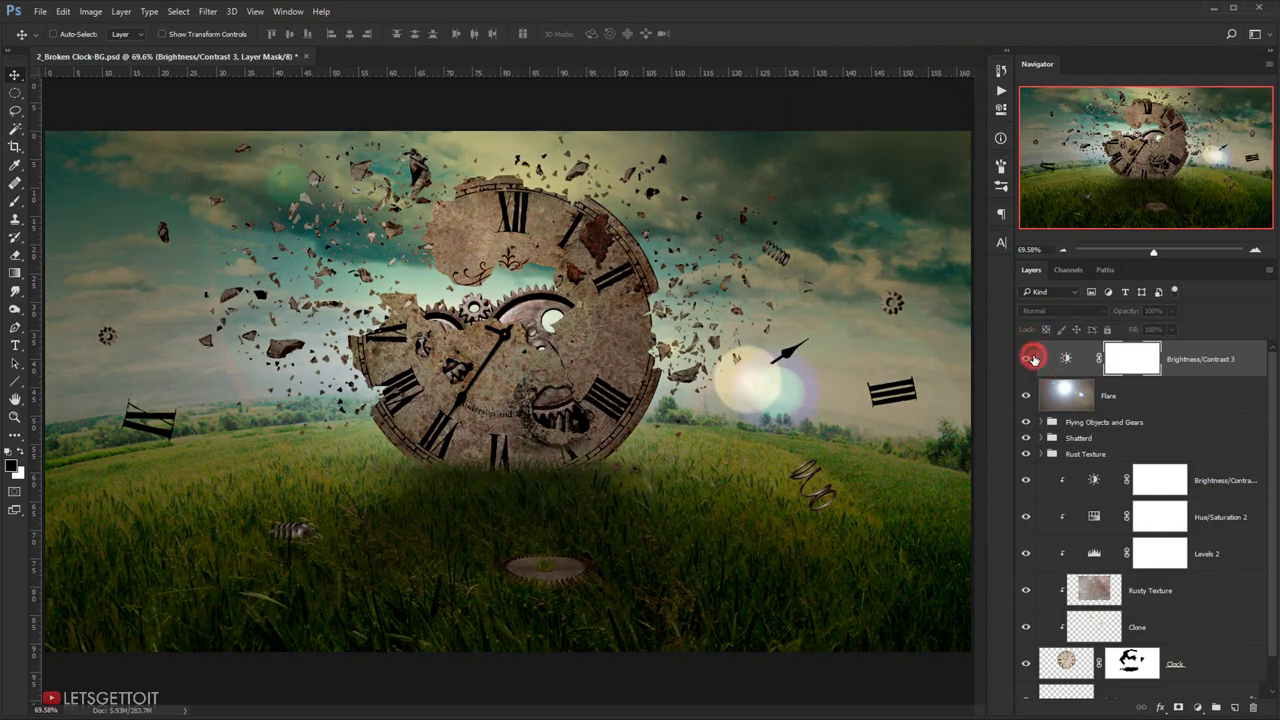
{"action": "left_click", "coordinate": [1027, 358]}
{"action": "left_click", "coordinate": [1027, 358]}
{"action": "left_click", "coordinate": [1027, 358]}
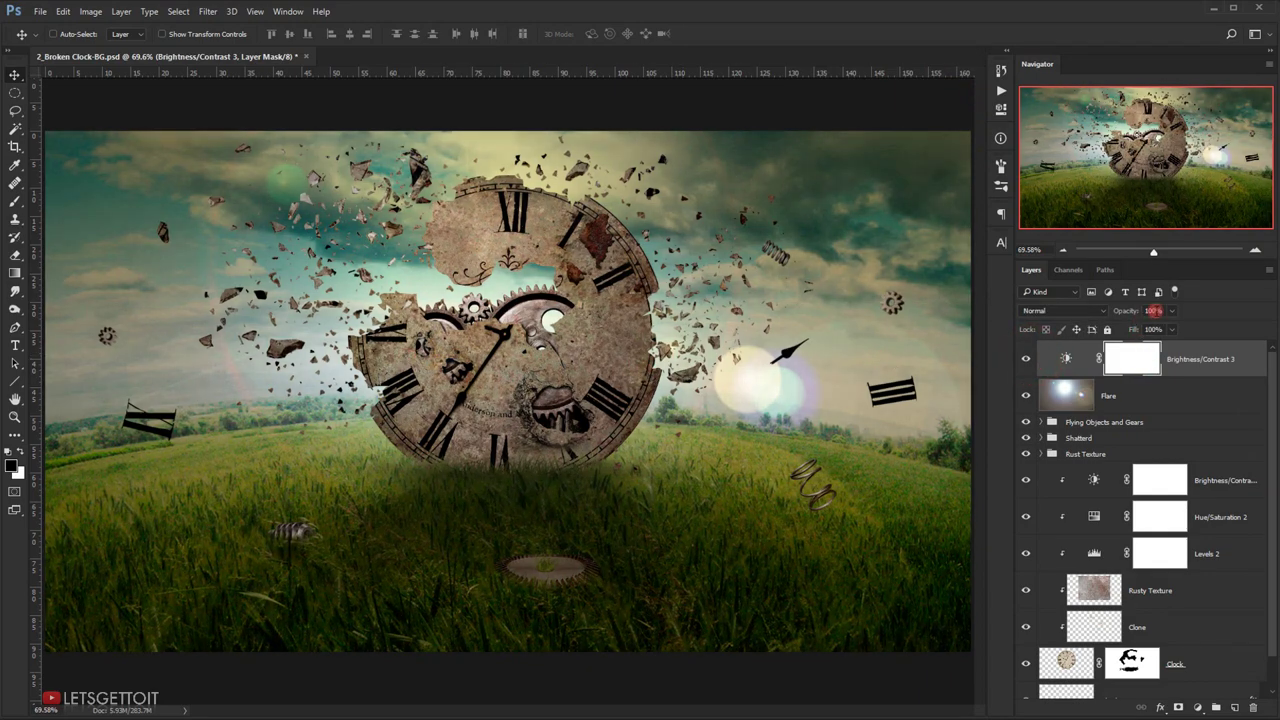
- Set the Brightness/Contrast 3 layer's opacity to 70% and compare the image with the adjustment hidden and shown
{"action": "left_click_drag", "start_coordinate": [1173, 328], "coordinate": [1155, 331]}
{"action": "left_click", "coordinate": [1038, 358]}
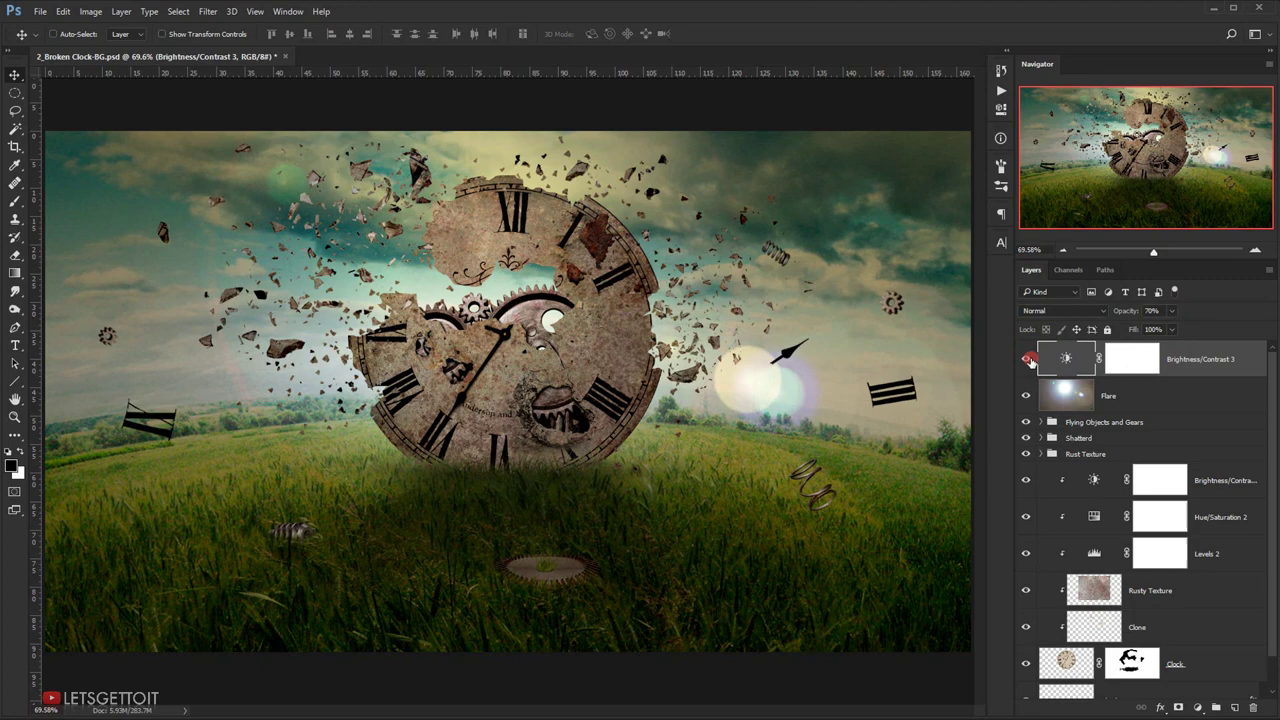
{"action": "left_click", "coordinate": [1030, 359]}
{"action": "left_click", "coordinate": [1030, 359]}
{"action": "left_click", "coordinate": [1030, 359]}
{"action": "left_click", "coordinate": [1030, 359]}
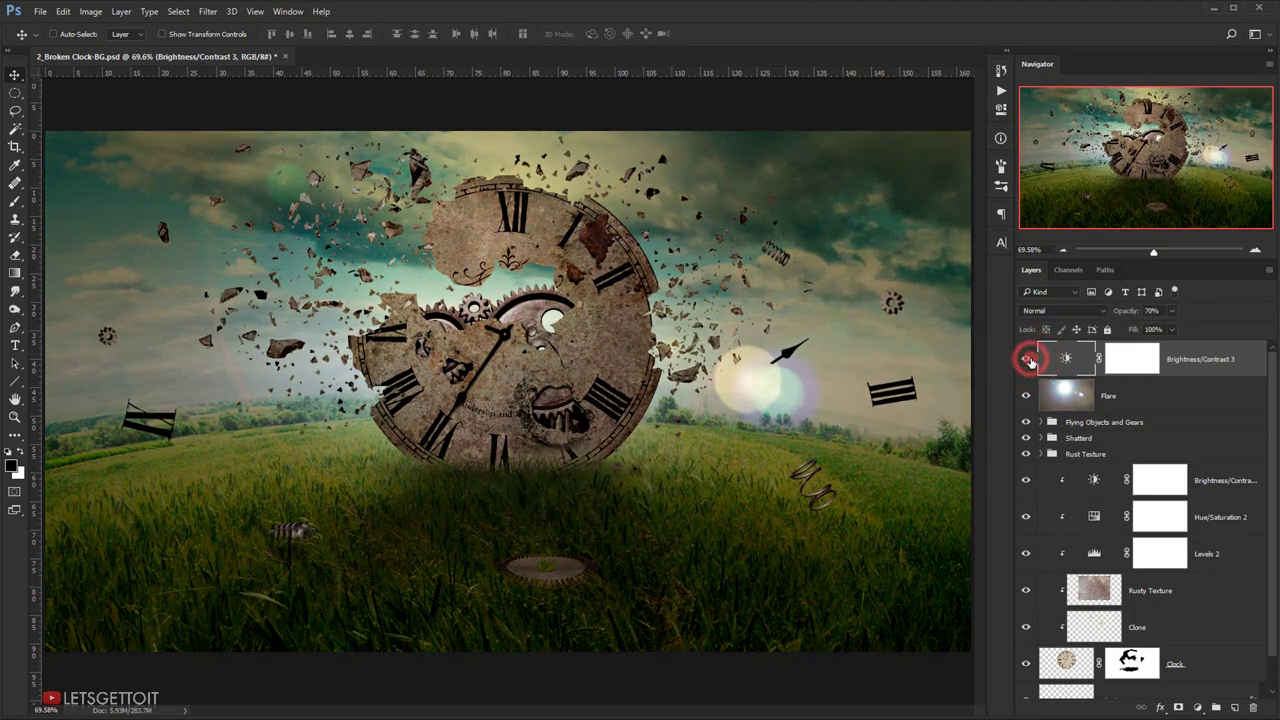
{"action": "left_click", "coordinate": [1029, 360]}
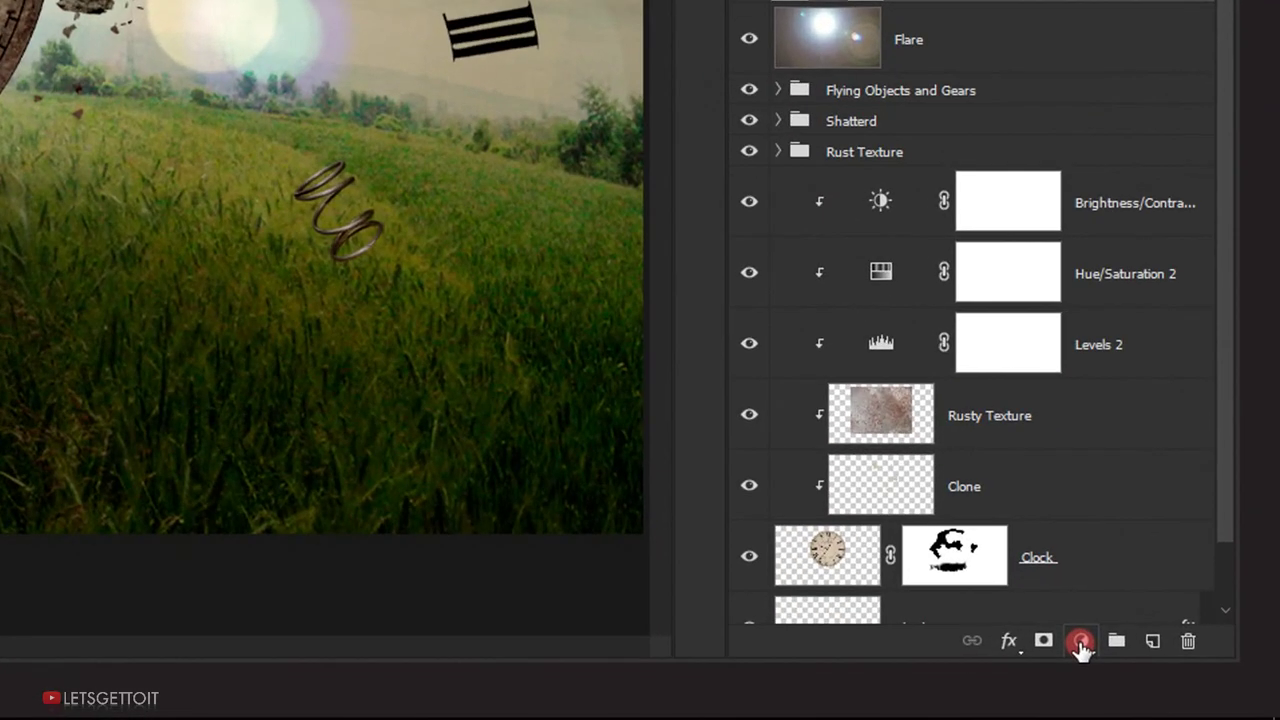
- Add a Curves adjustment layer above Brightness/Contrast 3 and place shadow, midtone and highlight points on its RGB curve
{"action": "left_click", "coordinate": [1197, 707]}
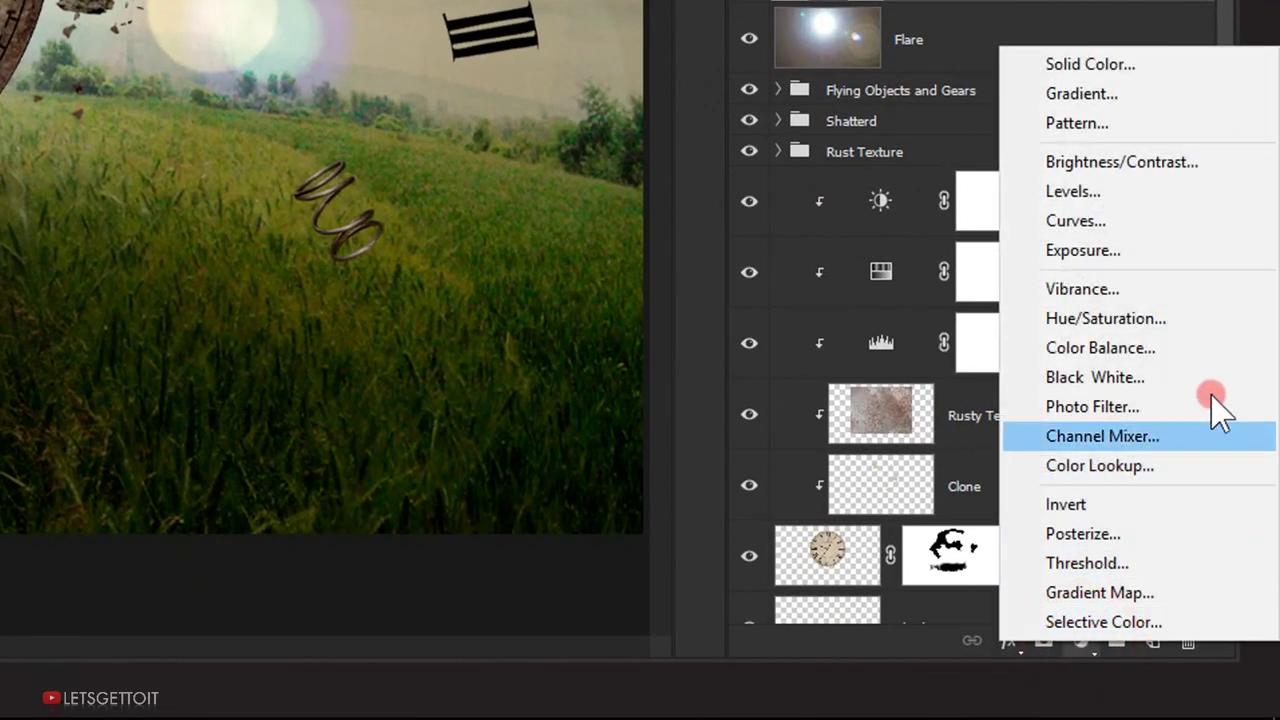
{"action": "left_click", "coordinate": [1143, 221]}
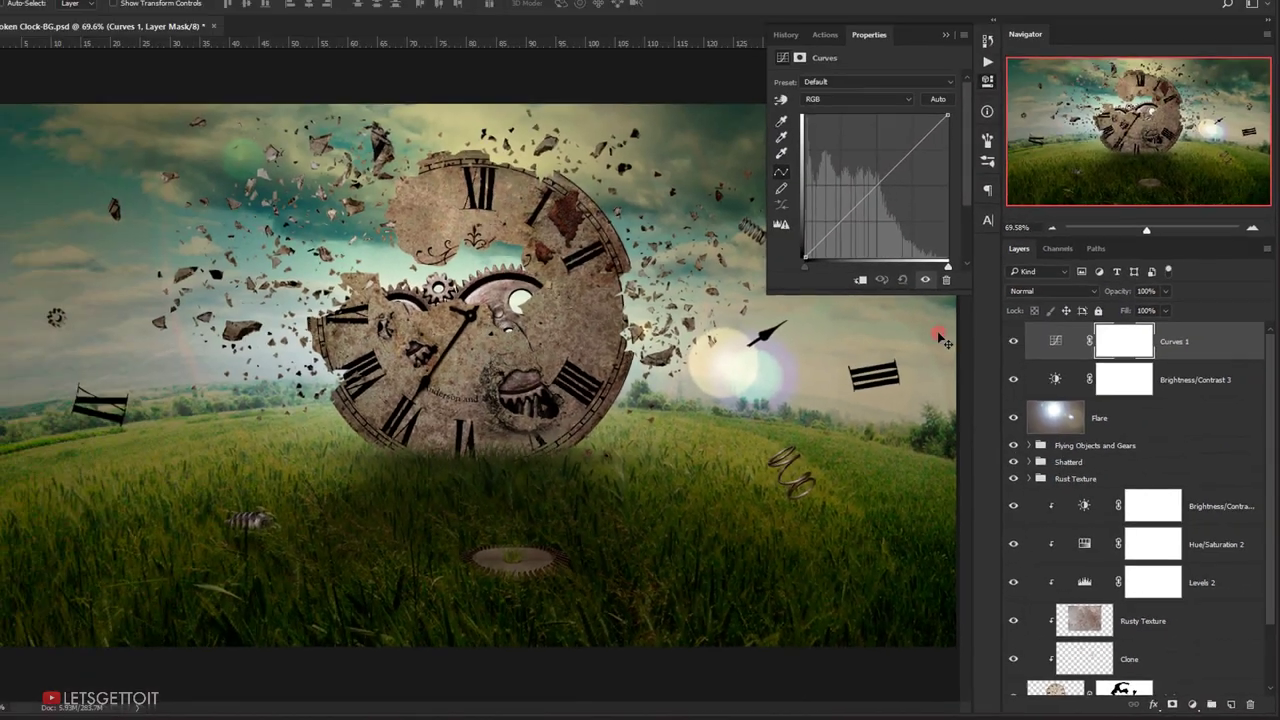
{"action": "left_click", "coordinate": [885, 249]}
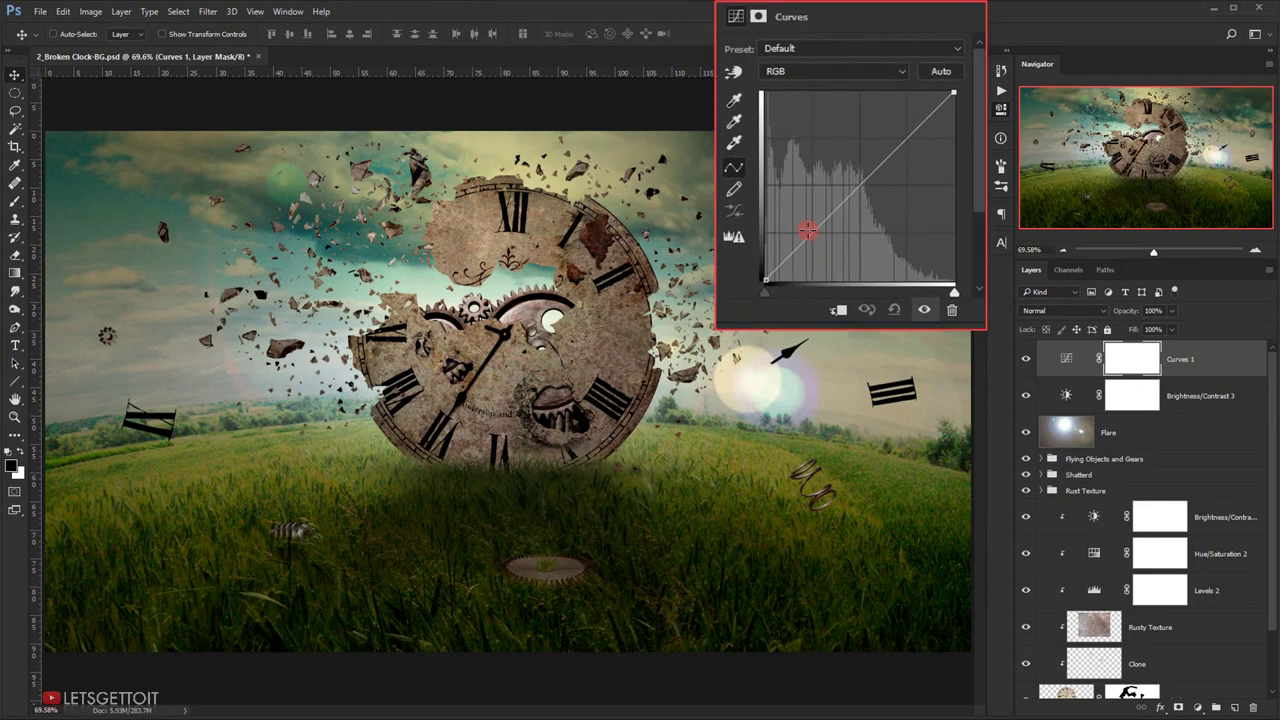
{"action": "left_click", "coordinate": [811, 230]}
{"action": "left_click", "coordinate": [854, 186]}
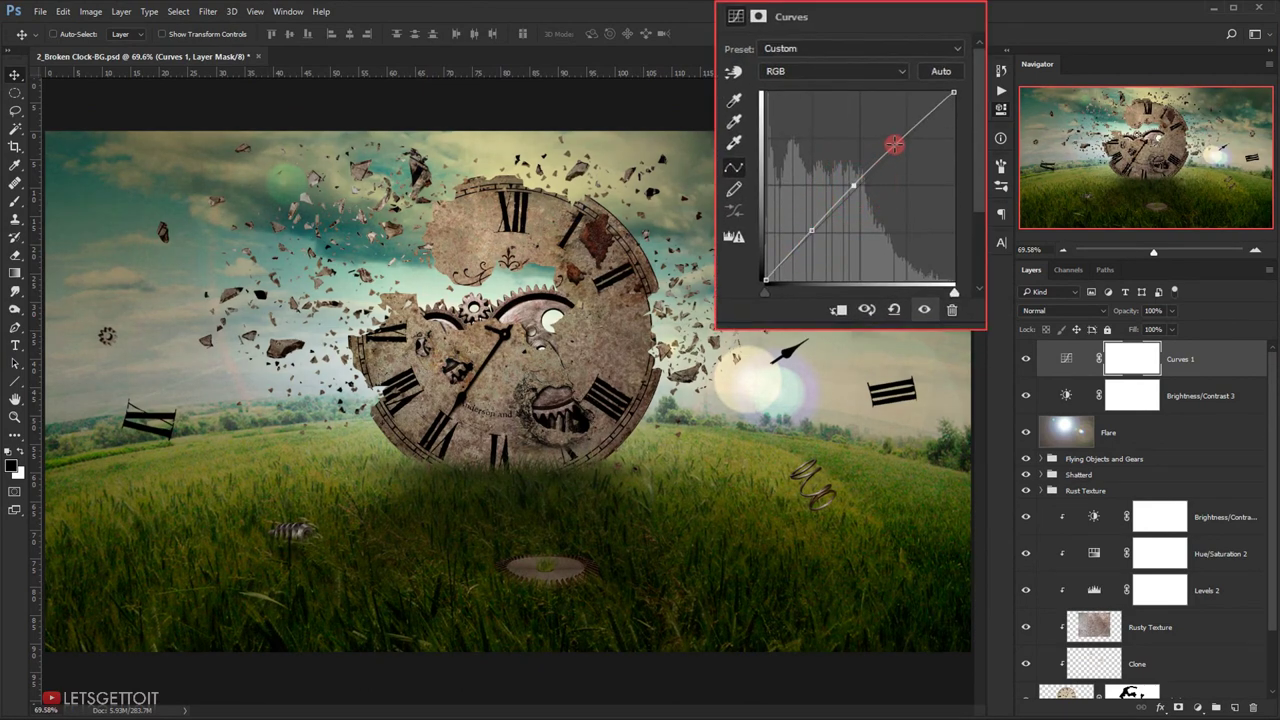
{"action": "left_click", "coordinate": [904, 144]}
- Shape the RGB curve into a gentle S by slightly lowering the shadow point and raising the midtone and highlight points
{"action": "left_click", "coordinate": [810, 215]}
{"action": "left_click_drag", "start_coordinate": [813, 234], "coordinate": [806, 241]}
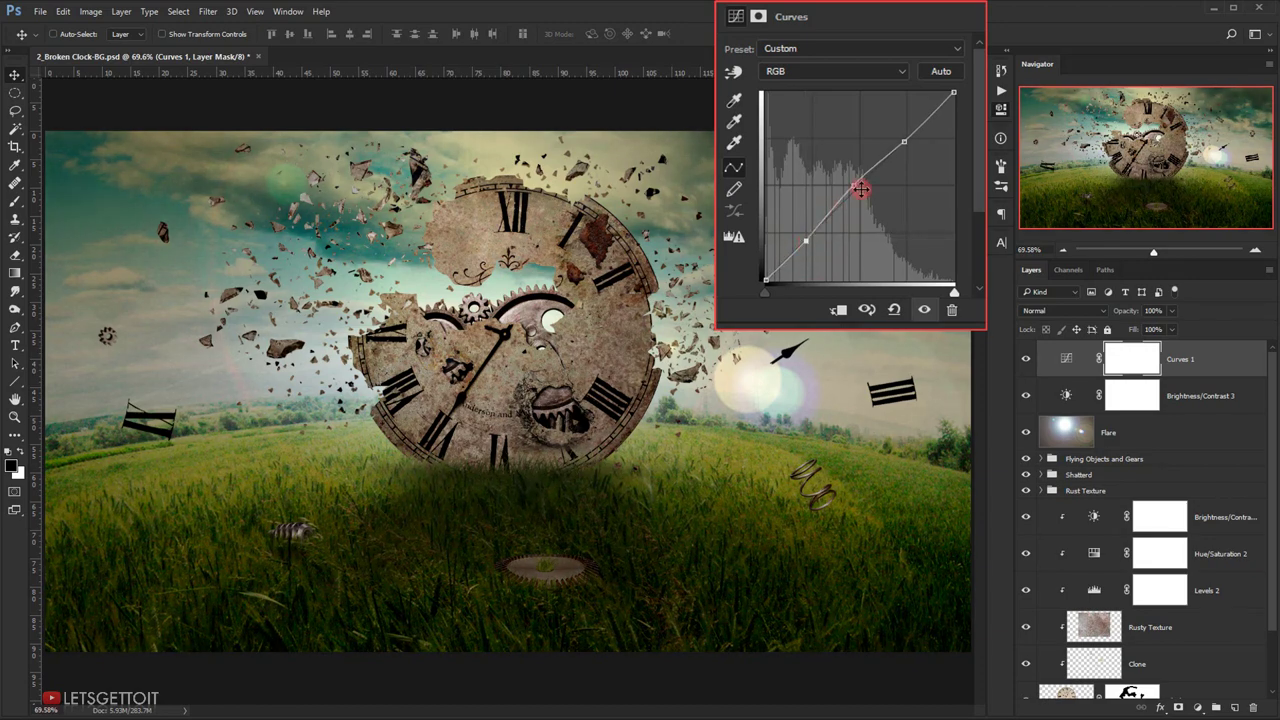
{"action": "left_click_drag", "start_coordinate": [853, 190], "coordinate": [862, 188]}
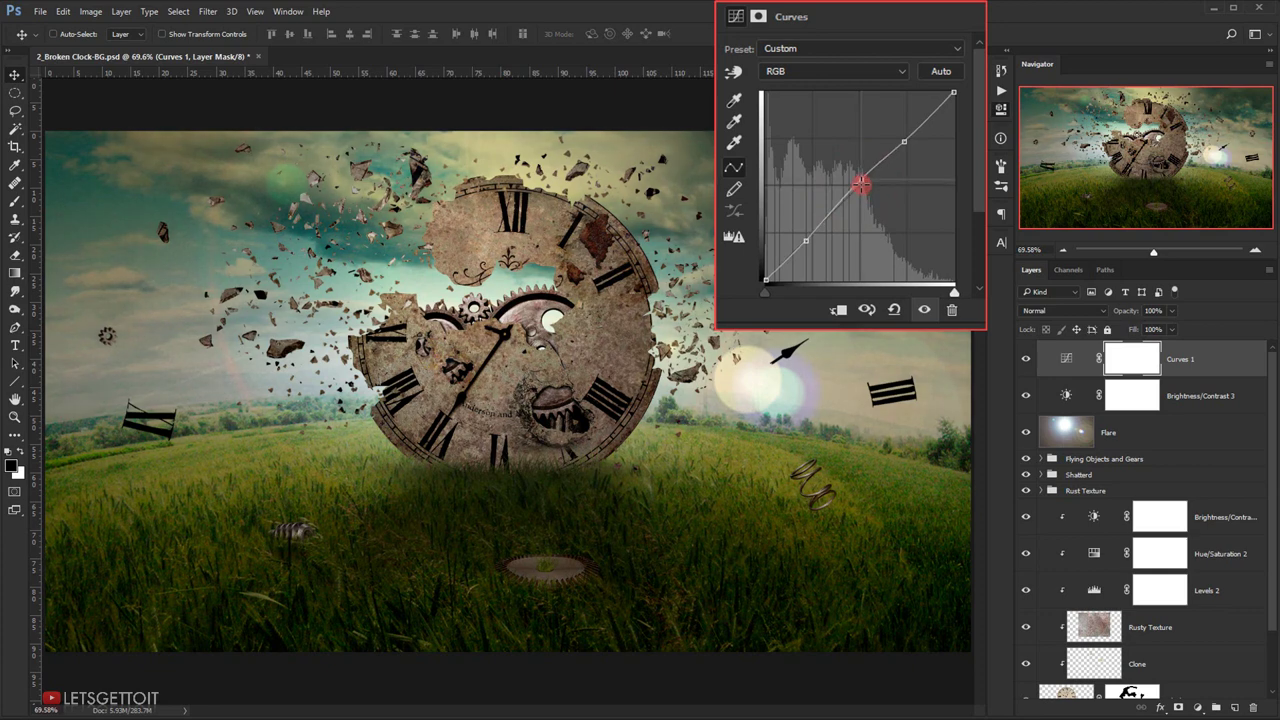
{"action": "left_click_drag", "start_coordinate": [904, 144], "coordinate": [903, 135]}
{"action": "left_click_drag", "start_coordinate": [861, 183], "coordinate": [860, 175]}
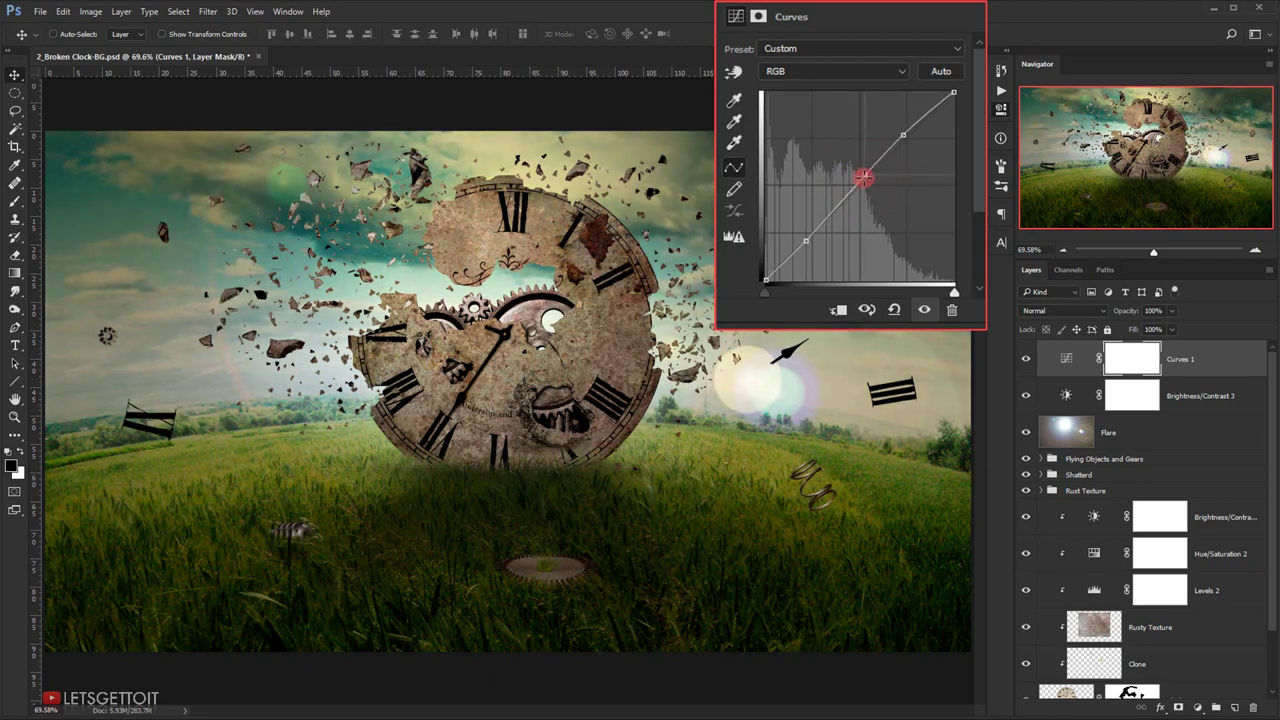
{"action": "left_click_drag", "start_coordinate": [801, 244], "coordinate": [802, 239]}
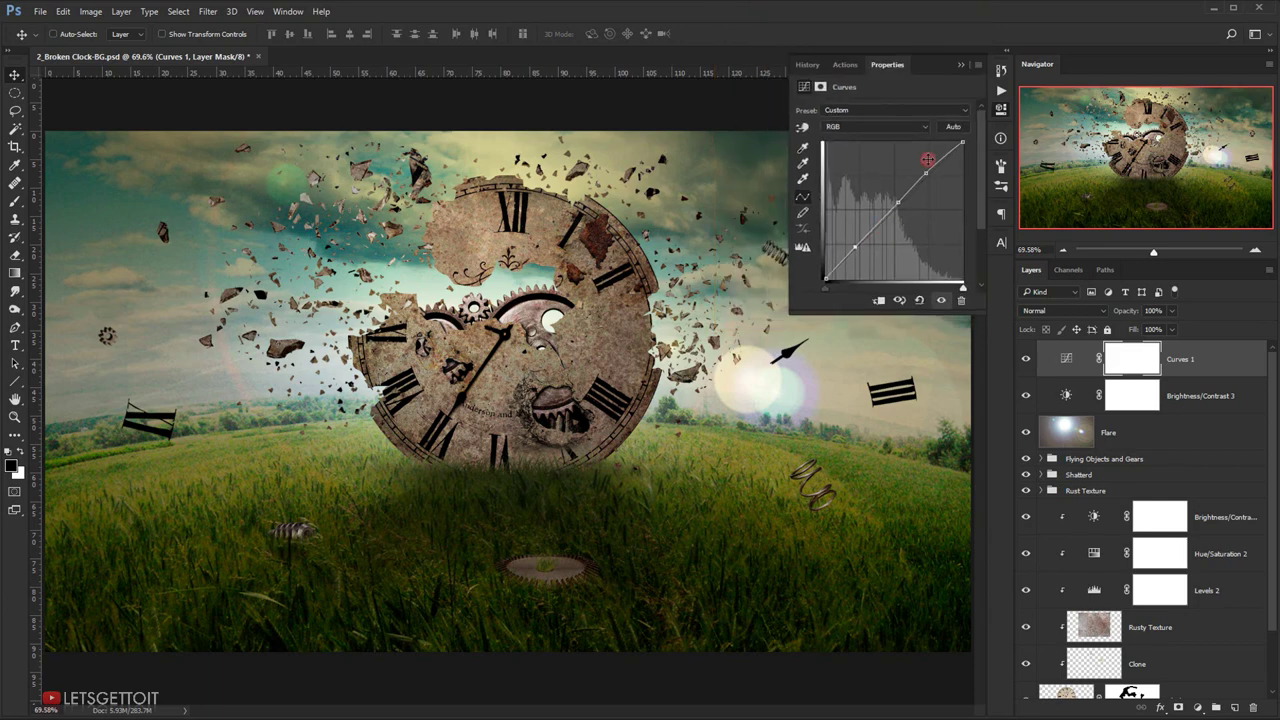
{"action": "left_click", "coordinate": [953, 125]}
{"action": "left_click", "coordinate": [963, 65]}
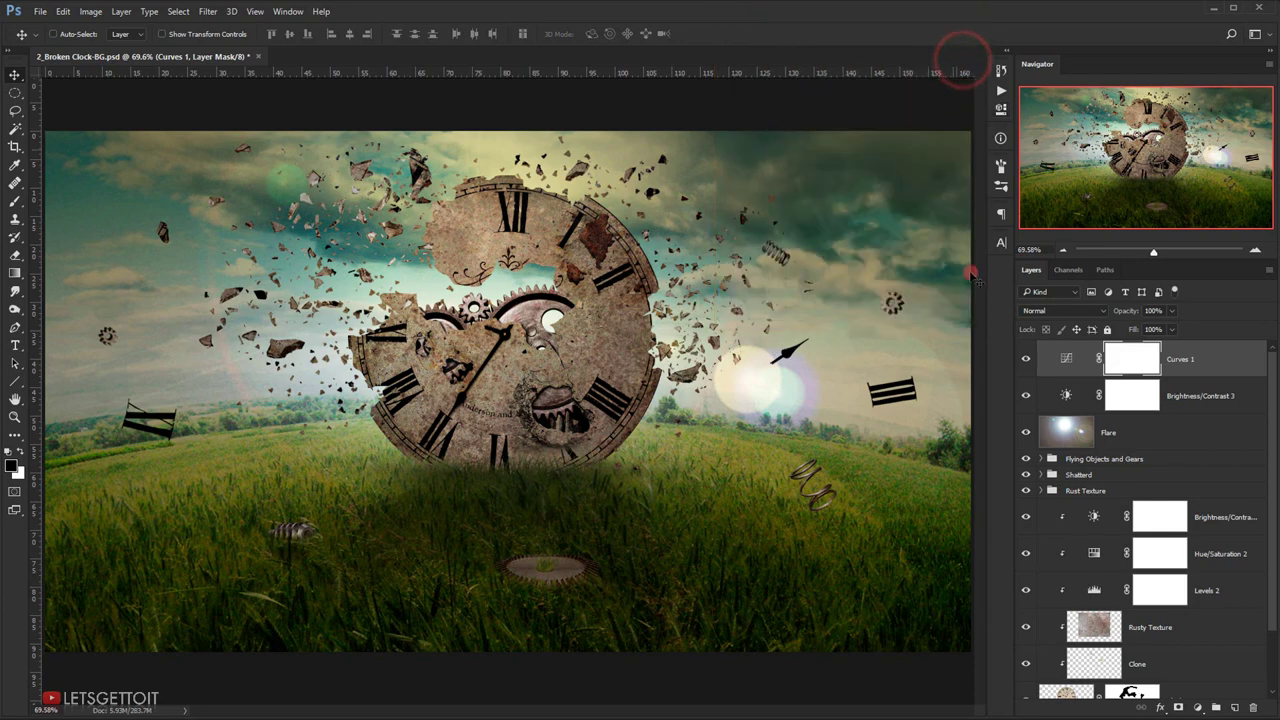
- Compare the image with the Curves 1 adjustment hidden and shown
{"action": "left_click", "coordinate": [1024, 359]}
{"action": "left_click", "coordinate": [1024, 359]}
{"action": "left_click", "coordinate": [1024, 359]}
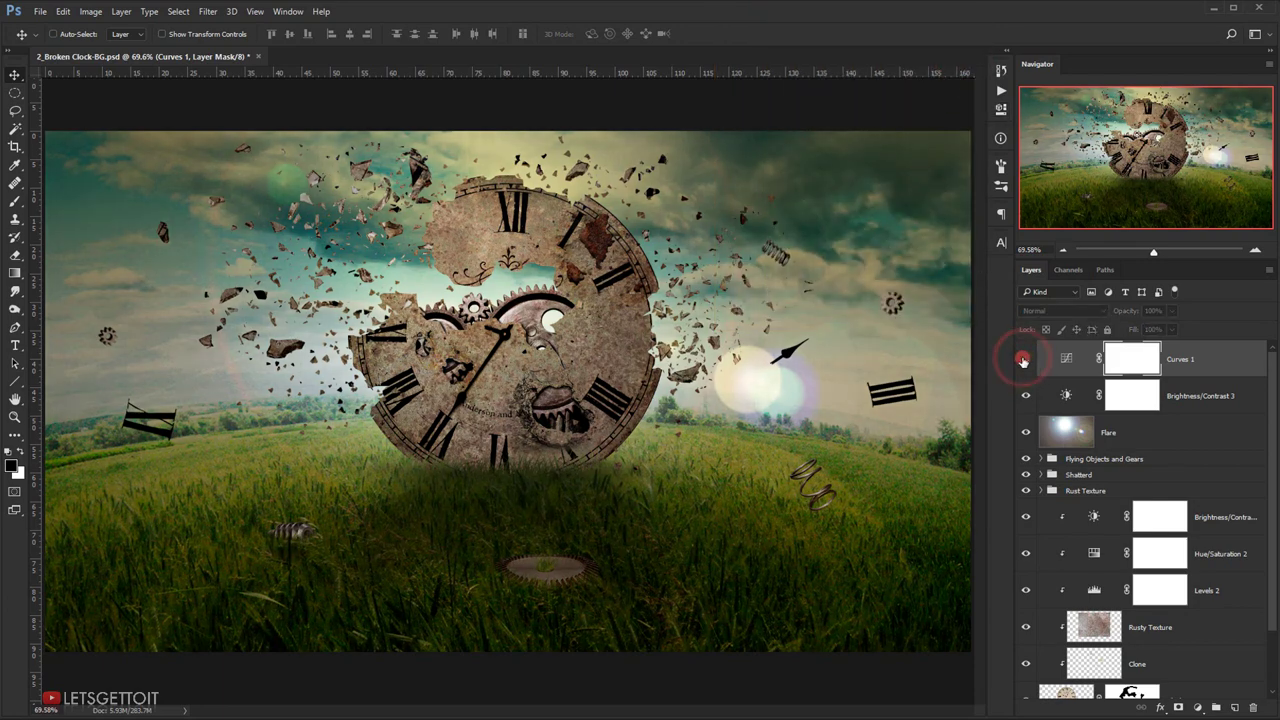
{"action": "left_click", "coordinate": [1024, 359]}
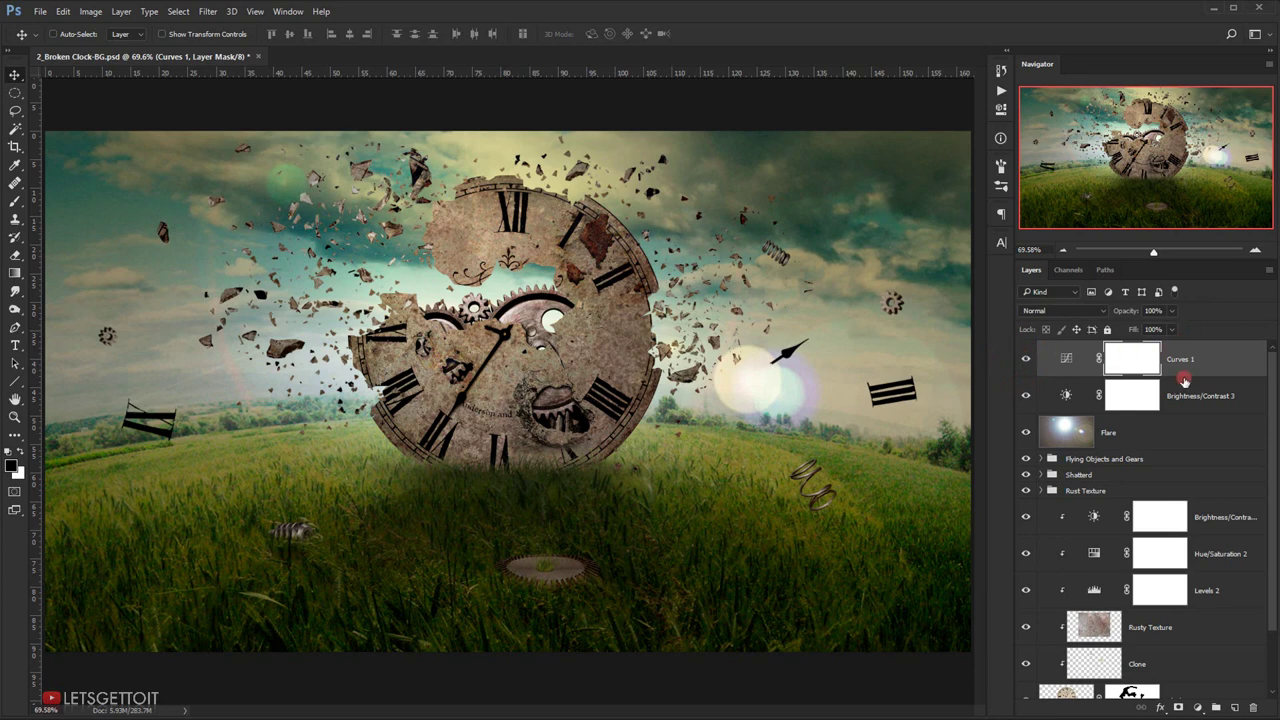
- Add a second Curves adjustment layer on top and raise the black point of its Red channel to tint the shadows red
{"action": "left_click", "coordinate": [1200, 708]}
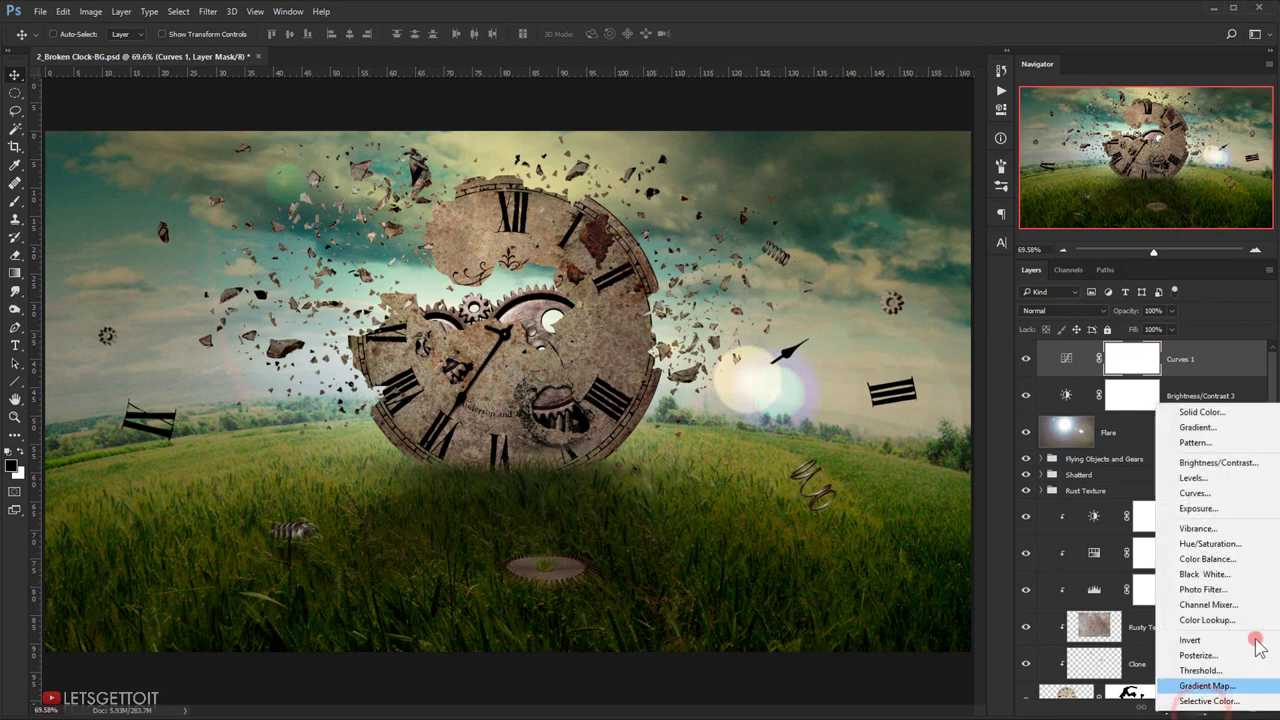
{"action": "left_click", "coordinate": [1203, 508]}
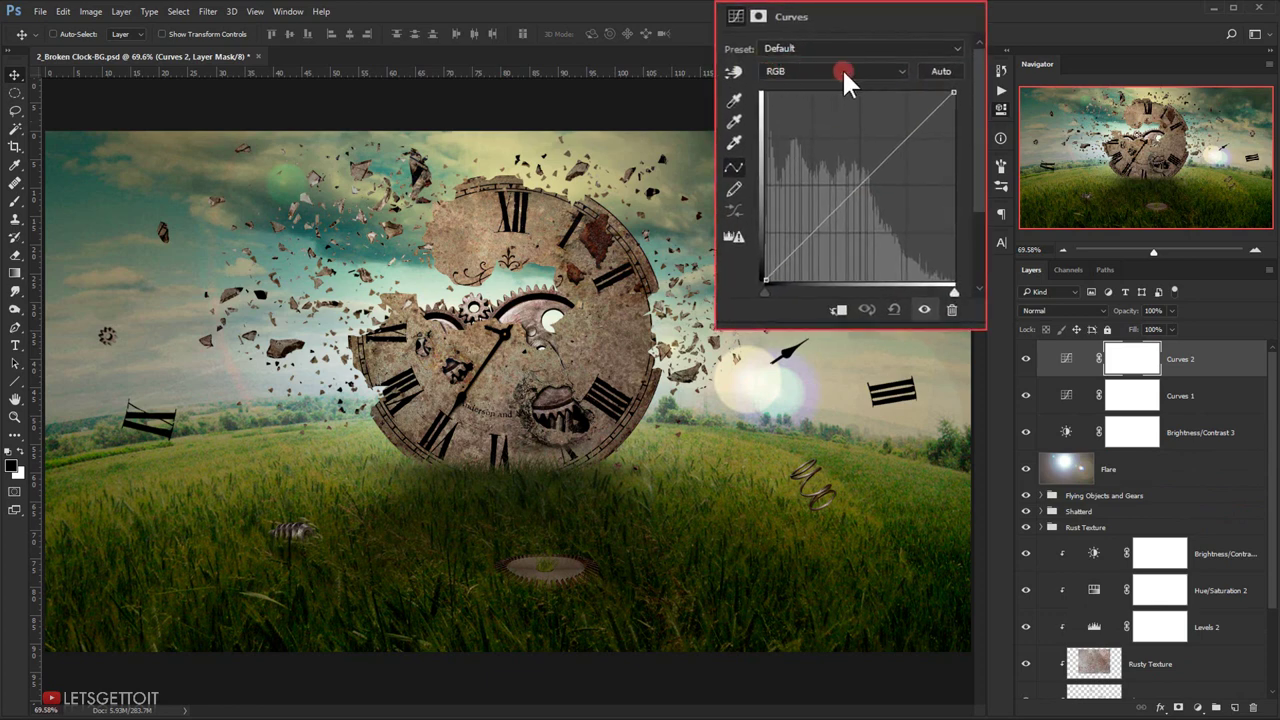
{"action": "left_click", "coordinate": [828, 72]}
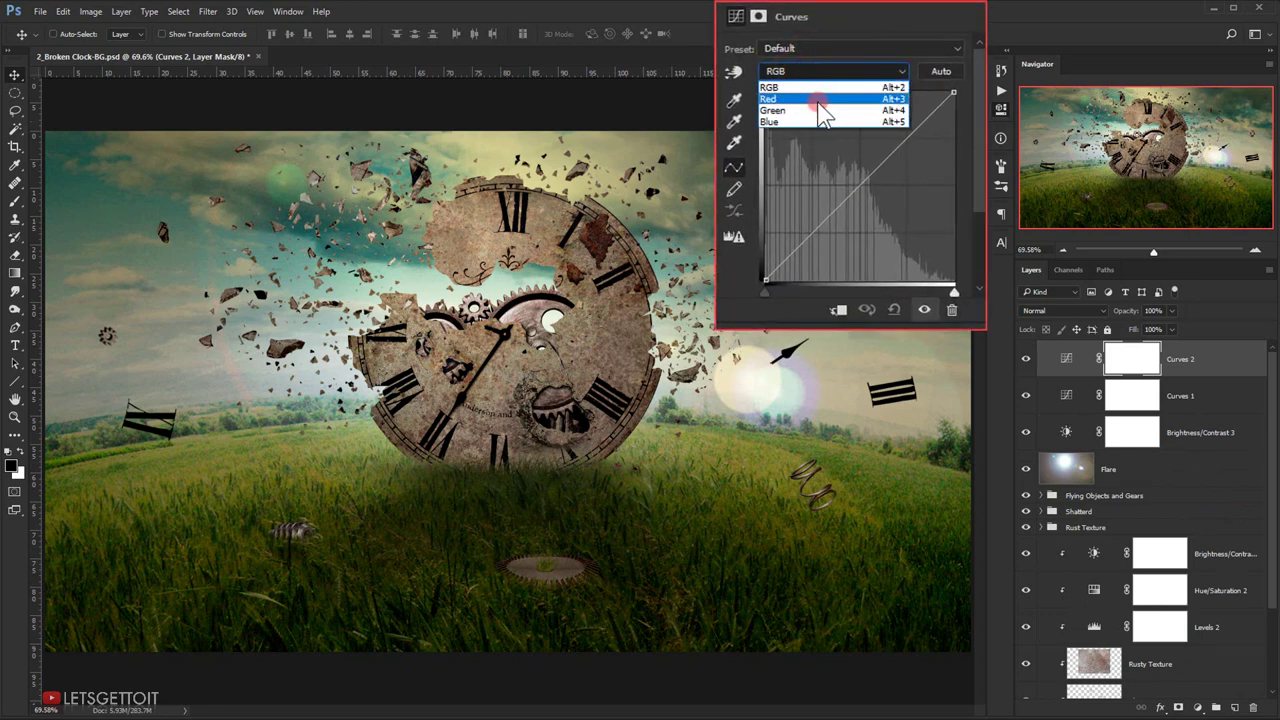
{"action": "left_click", "coordinate": [819, 102]}
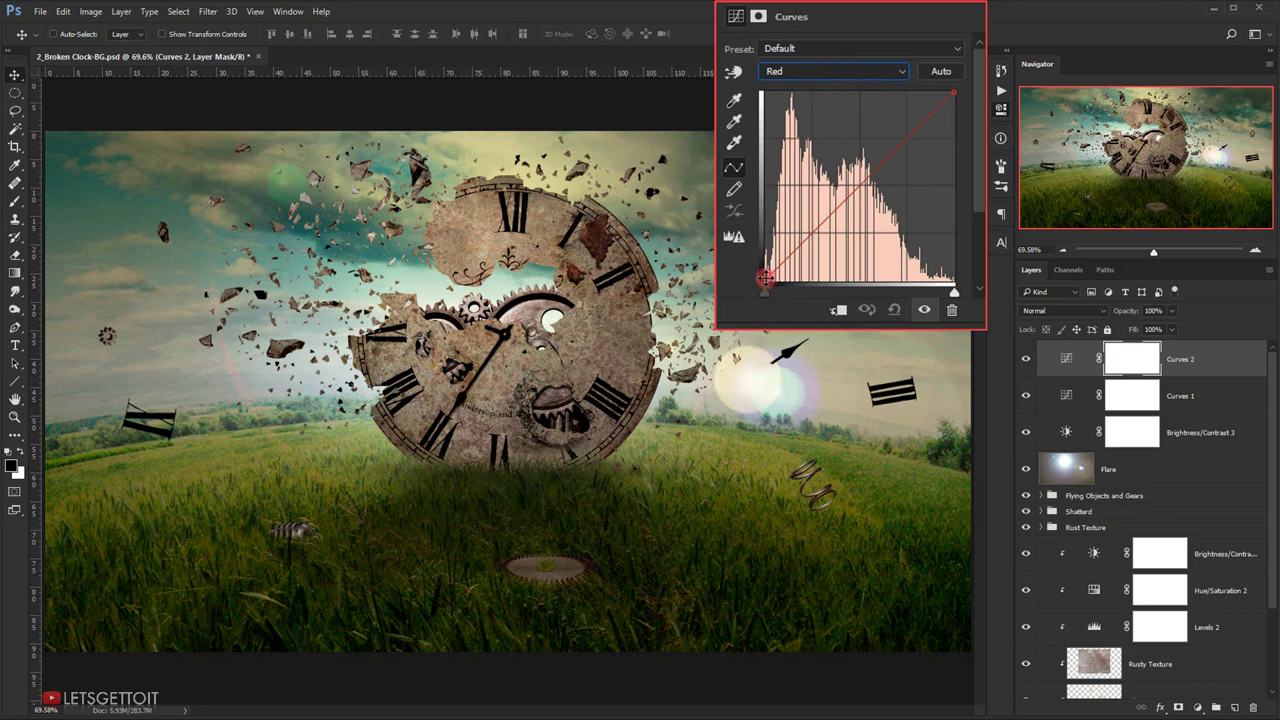
{"action": "left_click_drag", "start_coordinate": [764, 278], "coordinate": [764, 258]}
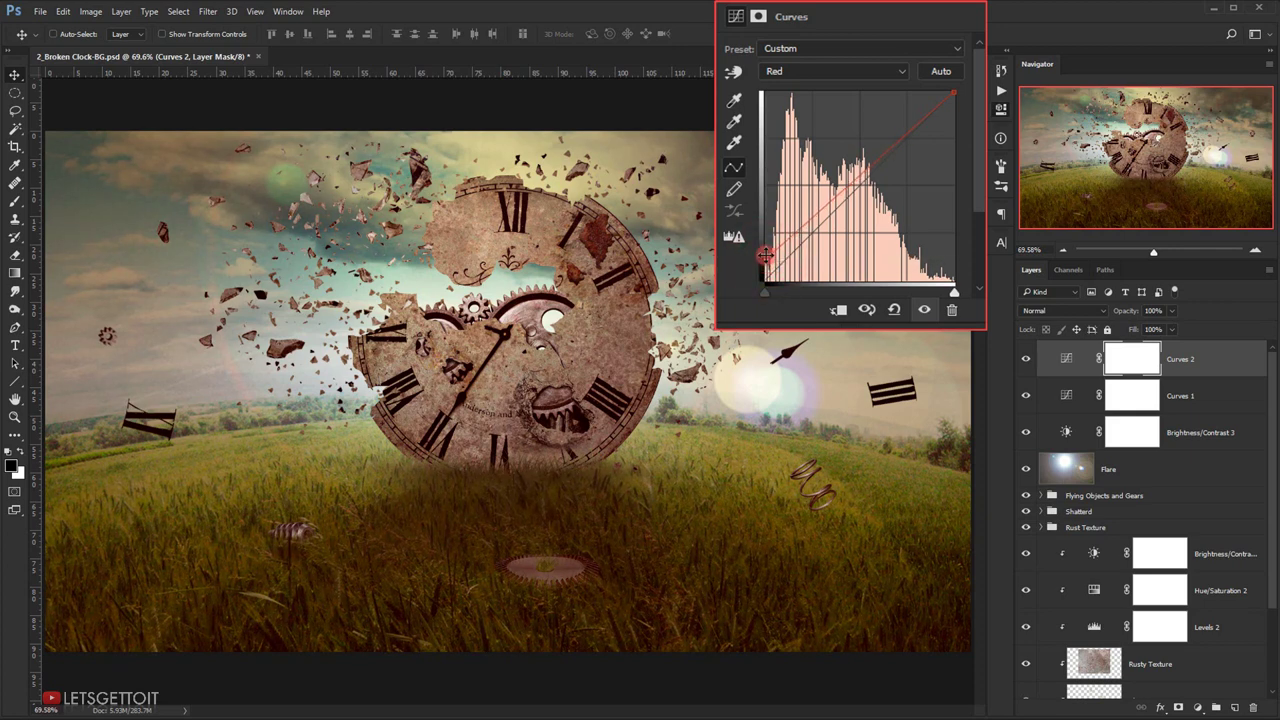
- Raise the black point of the Green channel slightly in the second Curves adjustment
{"action": "left_click", "coordinate": [852, 68]}
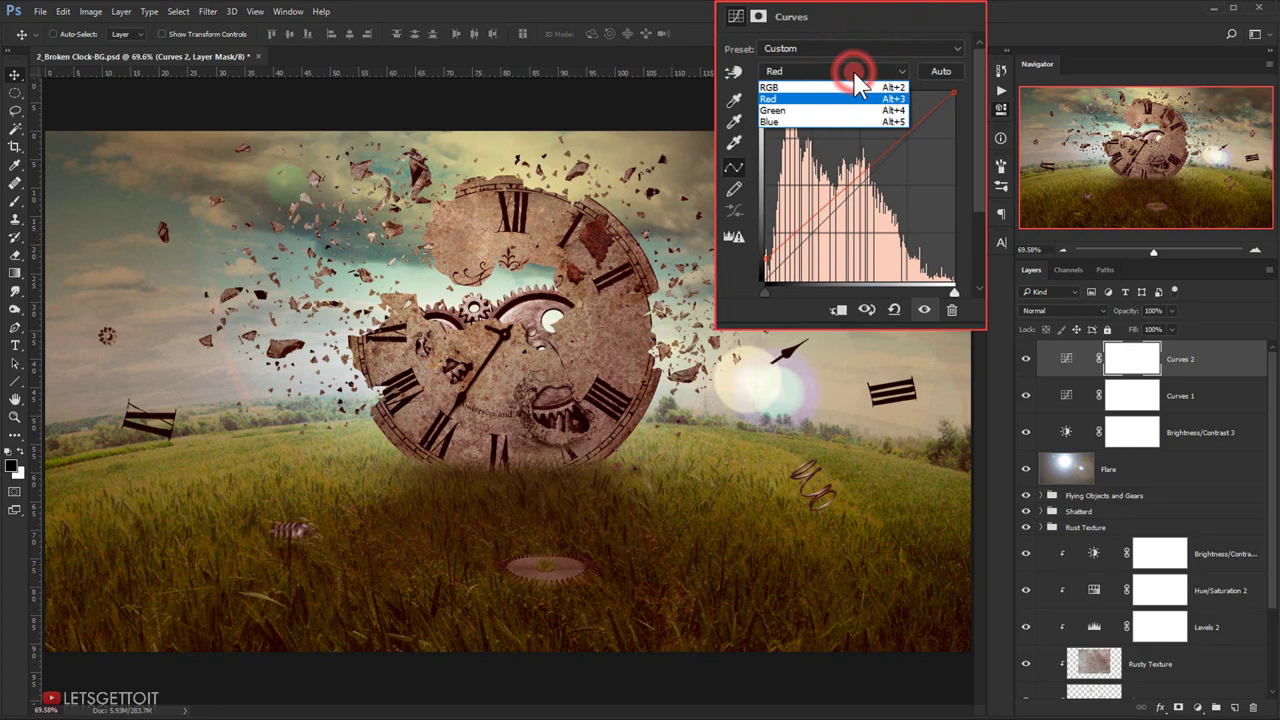
{"action": "left_click", "coordinate": [835, 108]}
{"action": "left_click", "coordinate": [775, 268]}
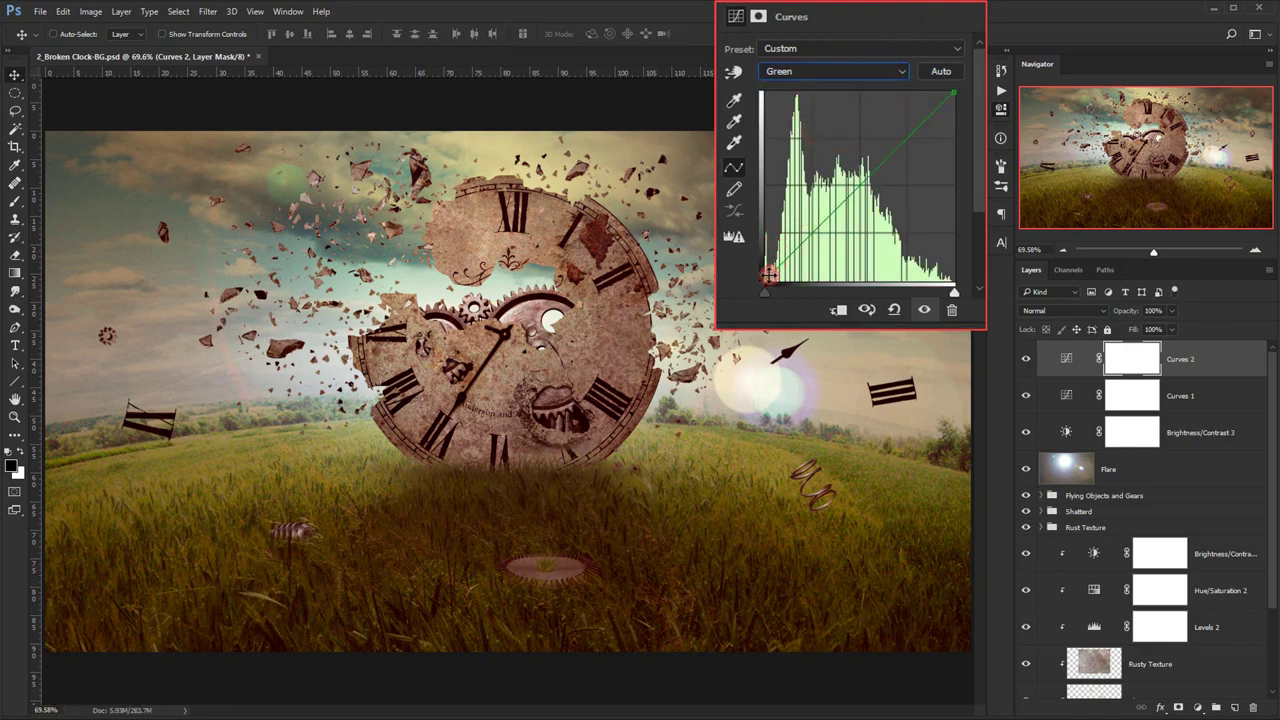
{"action": "mouse_move", "coordinate": [768, 274]}
{"action": "left_mouse_down"}
{"action": "mouse_move", "coordinate": [767, 251]}
{"action": "mouse_move", "coordinate": [765, 266]}
{"action": "left_mouse_up"}
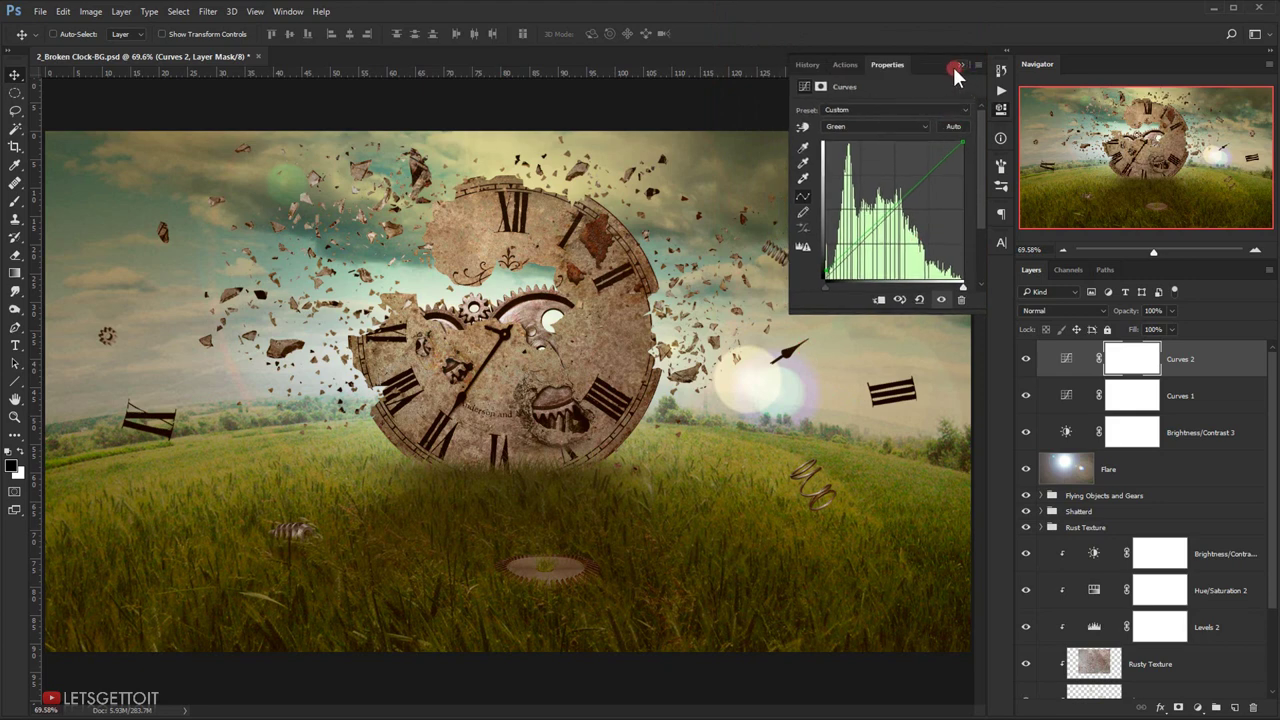
{"action": "left_click", "coordinate": [957, 66]}
- Paint black on the Curves 2 mask around the clock with a large soft brush at 21% opacity and 20% flow
{"action": "left_click", "coordinate": [1143, 356]}
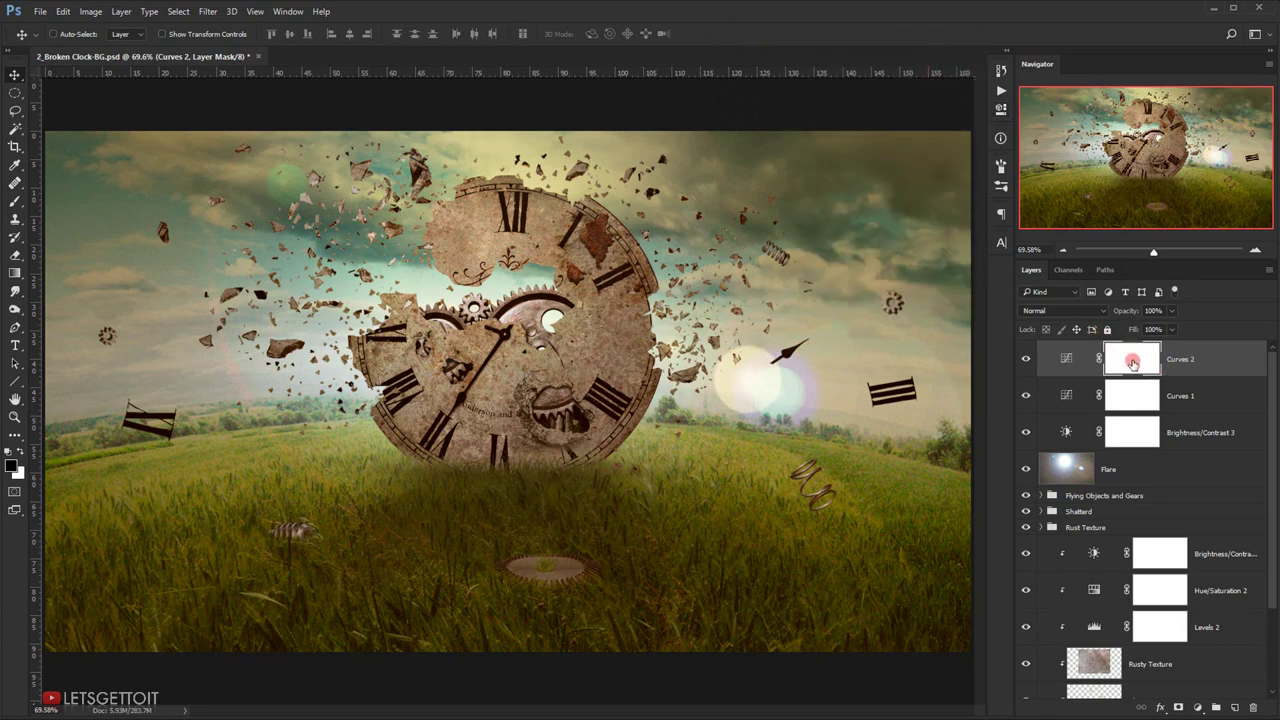
{"action": "left_click", "coordinate": [17, 202]}
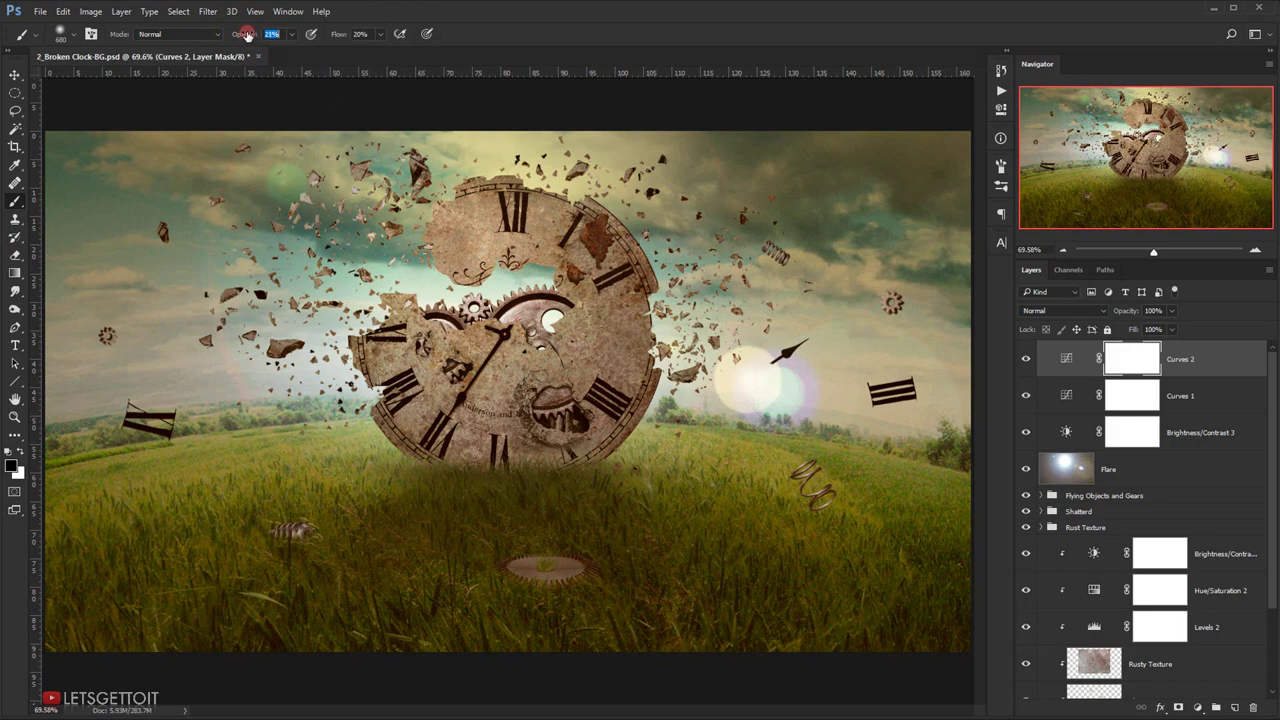
{"action": "left_click_drag", "start_coordinate": [300, 426], "coordinate": [346, 406], "text": "alt"}
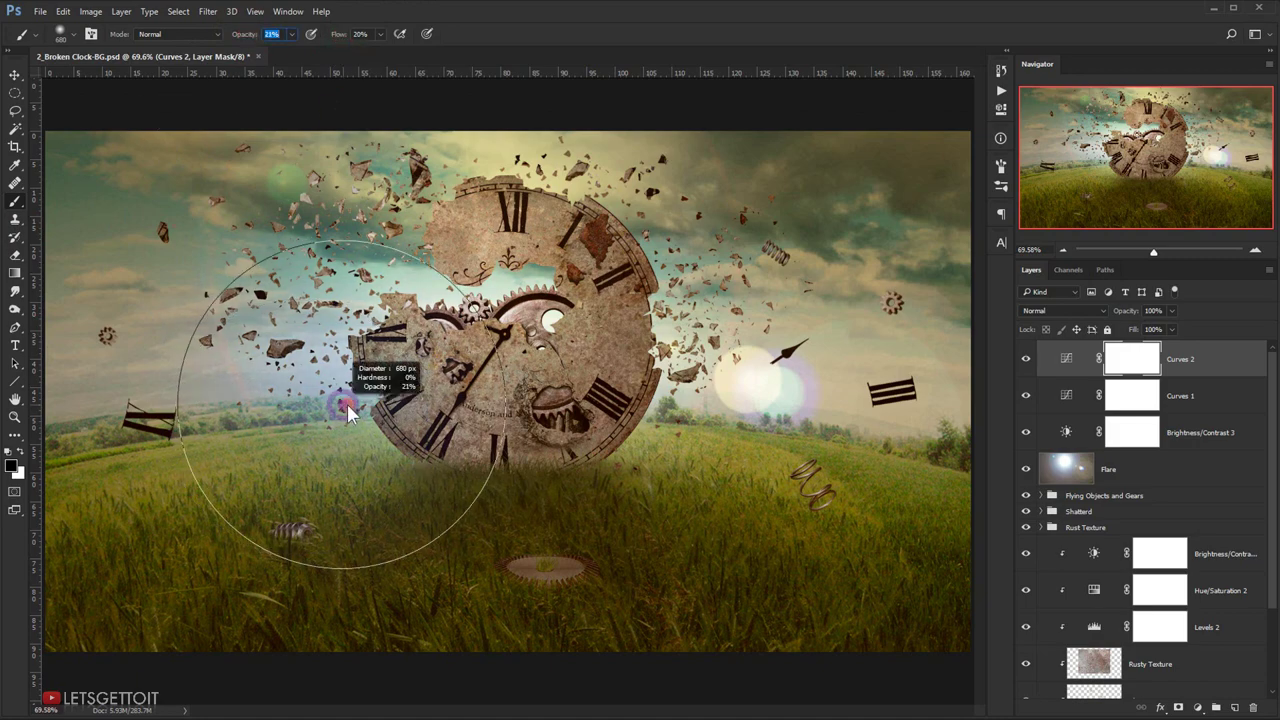
{"action": "mouse_move", "coordinate": [700, 350]}
{"action": "left_mouse_down"}
{"action": "mouse_move", "coordinate": [515, 308]}
{"action": "mouse_move", "coordinate": [583, 306]}
{"action": "mouse_move", "coordinate": [572, 318]}
{"action": "mouse_move", "coordinate": [660, 279]}
{"action": "mouse_move", "coordinate": [684, 253]}
{"action": "mouse_move", "coordinate": [693, 287]}
{"action": "mouse_move", "coordinate": [558, 290]}
{"action": "mouse_move", "coordinate": [647, 288]}
{"action": "mouse_move", "coordinate": [274, 355]}
{"action": "mouse_move", "coordinate": [313, 364]}
{"action": "mouse_move", "coordinate": [262, 385]}
{"action": "mouse_move", "coordinate": [513, 302]}
{"action": "mouse_move", "coordinate": [529, 358]}
{"action": "mouse_move", "coordinate": [510, 375]}
{"action": "mouse_move", "coordinate": [497, 366]}
{"action": "mouse_move", "coordinate": [594, 306]}
{"action": "mouse_move", "coordinate": [676, 359]}
{"action": "mouse_move", "coordinate": [702, 341]}
{"action": "mouse_move", "coordinate": [735, 378]}
{"action": "mouse_move", "coordinate": [578, 332]}
{"action": "mouse_move", "coordinate": [508, 334]}
{"action": "mouse_move", "coordinate": [412, 482]}
{"action": "mouse_move", "coordinate": [598, 506]}
{"action": "mouse_move", "coordinate": [388, 539]}
{"action": "mouse_move", "coordinate": [544, 534]}
{"action": "mouse_move", "coordinate": [483, 534]}
{"action": "mouse_move", "coordinate": [516, 520]}
{"action": "mouse_move", "coordinate": [502, 553]}
{"action": "mouse_move", "coordinate": [503, 503]}
{"action": "mouse_move", "coordinate": [545, 507]}
{"action": "mouse_move", "coordinate": [531, 505]}
{"action": "mouse_move", "coordinate": [636, 556]}
{"action": "mouse_move", "coordinate": [566, 527]}
{"action": "mouse_move", "coordinate": [483, 539]}
{"action": "mouse_move", "coordinate": [492, 513]}
{"action": "mouse_move", "coordinate": [476, 512]}
{"action": "mouse_move", "coordinate": [476, 491]}
{"action": "mouse_move", "coordinate": [393, 519]}
{"action": "mouse_move", "coordinate": [532, 474]}
{"action": "mouse_move", "coordinate": [566, 536]}
{"action": "mouse_move", "coordinate": [549, 537]}
{"action": "mouse_move", "coordinate": [573, 541]}
{"action": "mouse_move", "coordinate": [463, 503]}
{"action": "left_mouse_up"}
{"action": "scroll", "coordinate": [463, 311], "scroll_direction": "down", "scroll_amount": 6}
{"action": "scroll", "coordinate": [510, 506], "scroll_direction": "up", "scroll_amount": 3}
- Mask the Curves 2 tint over the grass below the clock with soft black brush strokes
{"action": "left_click", "coordinate": [579, 563]}
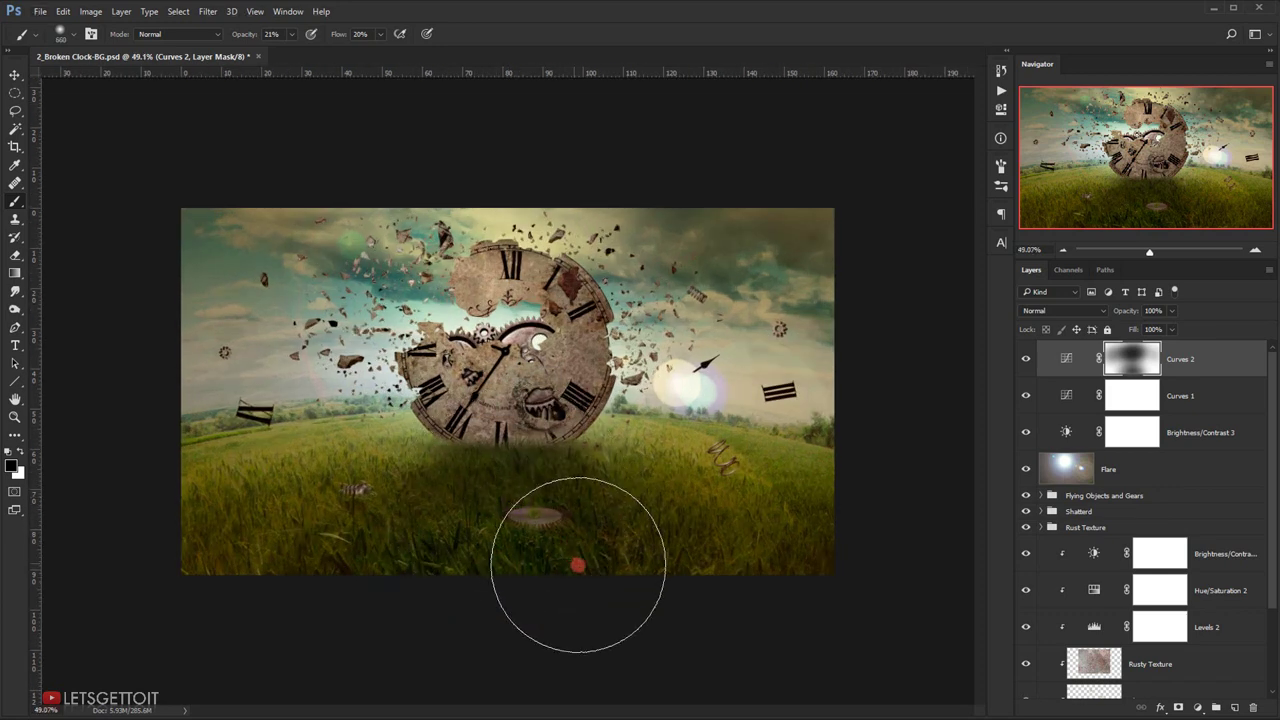
{"action": "left_click", "coordinate": [571, 549]}
{"action": "left_click", "coordinate": [620, 549]}
{"action": "left_click", "coordinate": [674, 563]}
{"action": "left_click", "coordinate": [680, 566]}
{"action": "mouse_move", "coordinate": [680, 567]}
{"action": "left_mouse_down"}
{"action": "mouse_move", "coordinate": [609, 543]}
{"action": "mouse_move", "coordinate": [454, 562]}
{"action": "mouse_move", "coordinate": [259, 630]}
{"action": "mouse_move", "coordinate": [506, 505]}
{"action": "left_mouse_up"}
- Restore some of the Curves 2 tint along the image's bottom edge by painting white on the mask
{"action": "key", "text": "x"}
{"action": "left_click", "coordinate": [514, 629]}
{"action": "left_click", "coordinate": [514, 597]}
{"action": "left_click", "coordinate": [457, 600]}
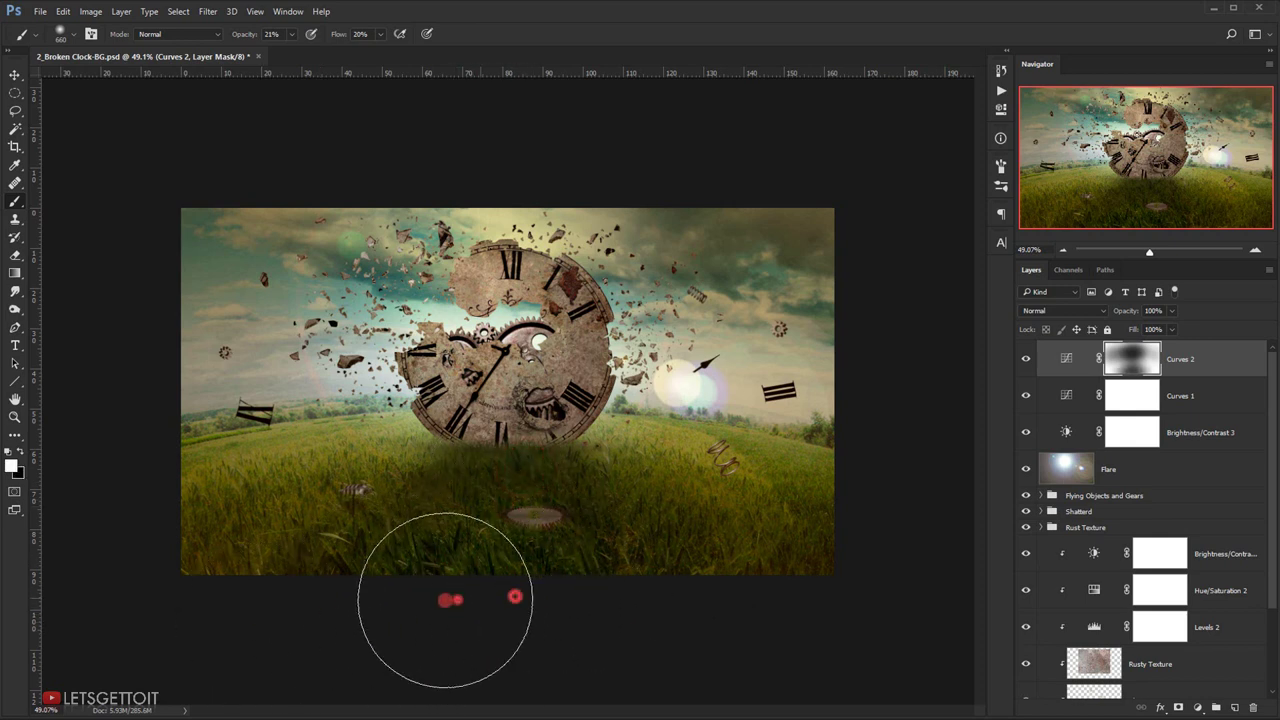
{"action": "left_click", "coordinate": [531, 586]}
- Touch up the Curves 2 mask with black over the grass around the fallen gear
{"action": "key", "text": "x"}
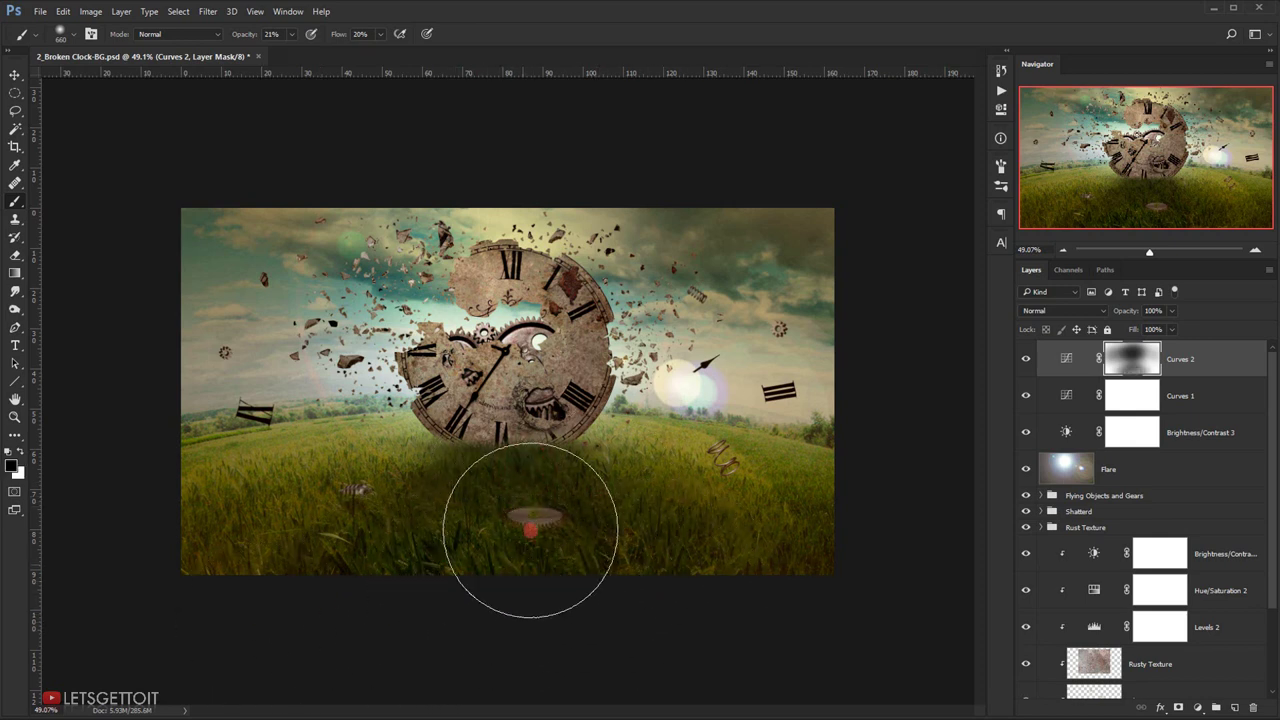
{"action": "left_click", "coordinate": [491, 529]}
{"action": "mouse_move", "coordinate": [301, 596]}
{"action": "left_mouse_down"}
{"action": "mouse_move", "coordinate": [363, 577]}
{"action": "mouse_move", "coordinate": [237, 603]}
{"action": "mouse_move", "coordinate": [745, 613]}
{"action": "mouse_move", "coordinate": [560, 571]}
{"action": "mouse_move", "coordinate": [466, 531]}
{"action": "mouse_move", "coordinate": [517, 537]}
{"action": "mouse_move", "coordinate": [343, 554]}
{"action": "mouse_move", "coordinate": [229, 586]}
{"action": "mouse_move", "coordinate": [731, 606]}
{"action": "mouse_move", "coordinate": [524, 497]}
{"action": "left_mouse_up"}
- Enlarge the brush to 824 px and paint more black on the Curves 2 mask over the clock area
{"action": "scroll", "coordinate": [524, 497], "scroll_direction": "up", "scroll_amount": 3}
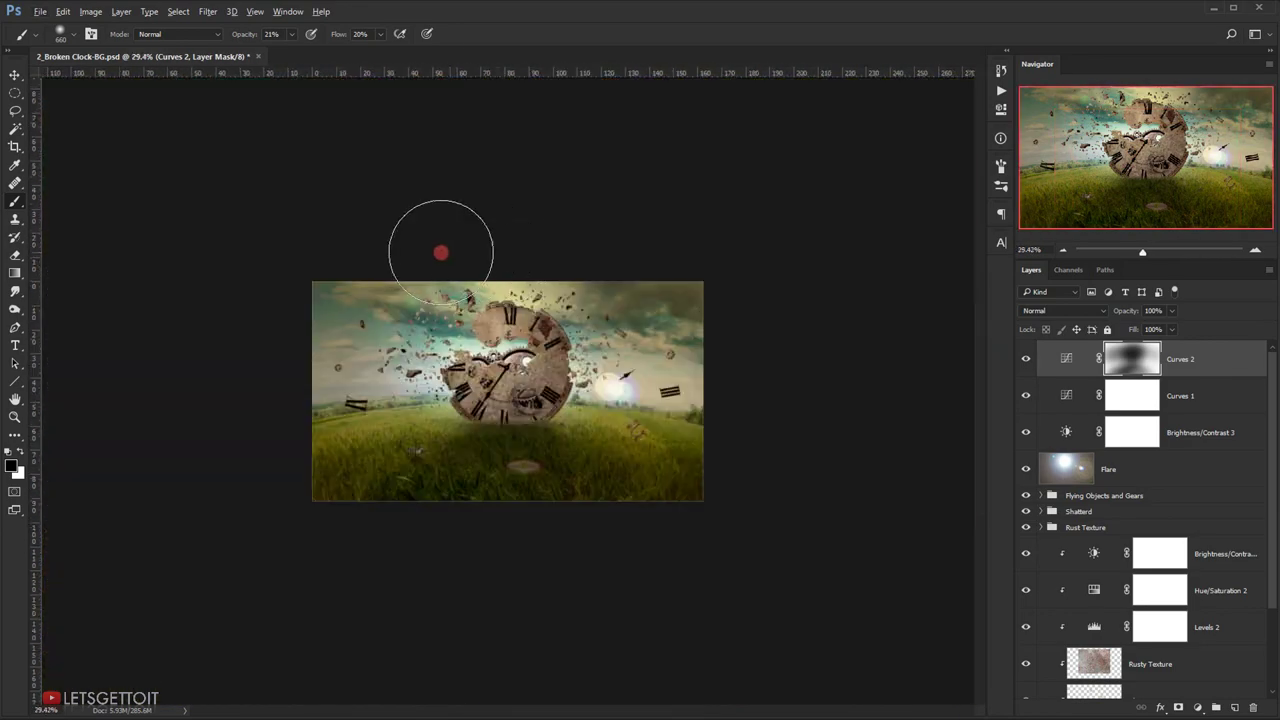
{"action": "scroll", "coordinate": [443, 251], "scroll_direction": "down", "scroll_amount": 5}
{"action": "right_click", "coordinate": [492, 359], "text": "alt"}
{"action": "mouse_move", "coordinate": [509, 364]}
{"action": "left_mouse_down"}
{"action": "mouse_move", "coordinate": [575, 352]}
{"action": "mouse_move", "coordinate": [547, 338]}
{"action": "mouse_move", "coordinate": [626, 349]}
{"action": "mouse_move", "coordinate": [448, 344]}
{"action": "mouse_move", "coordinate": [581, 367]}
{"action": "mouse_move", "coordinate": [438, 369]}
{"action": "mouse_move", "coordinate": [573, 355]}
{"action": "mouse_move", "coordinate": [520, 367]}
{"action": "left_mouse_up"}
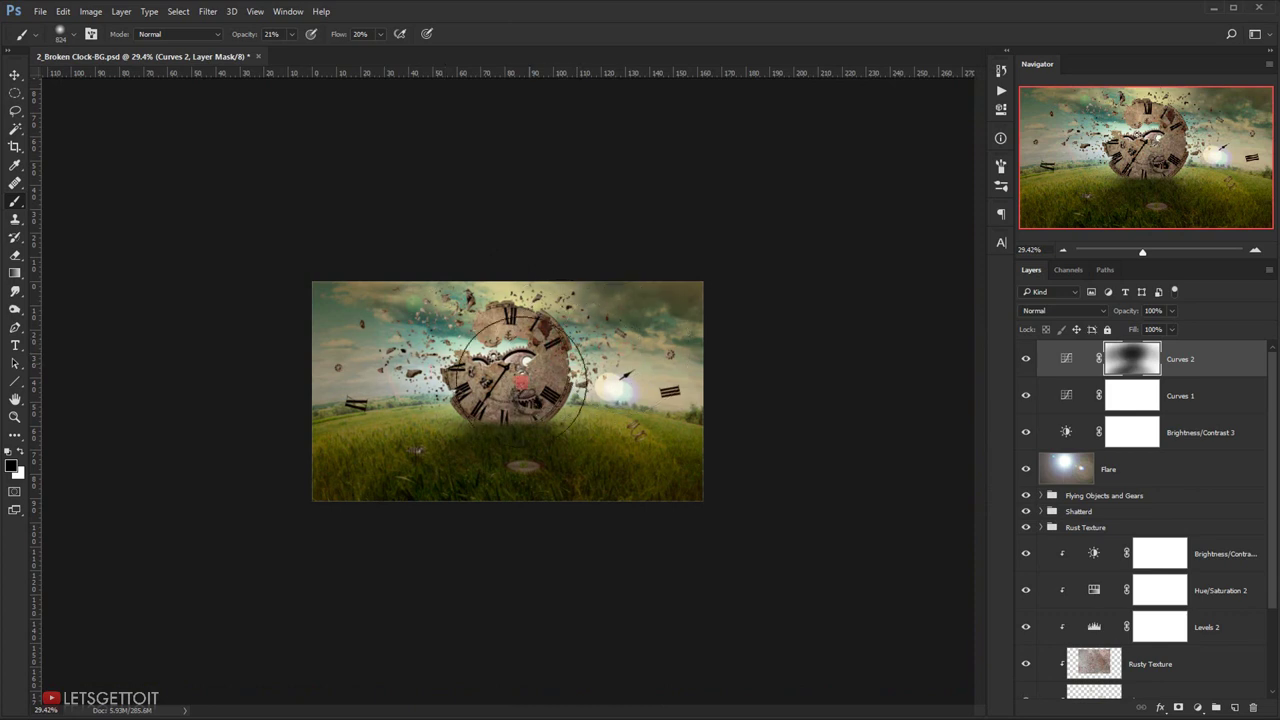
{"action": "key", "text": "x"}
{"action": "key", "text": "x"}
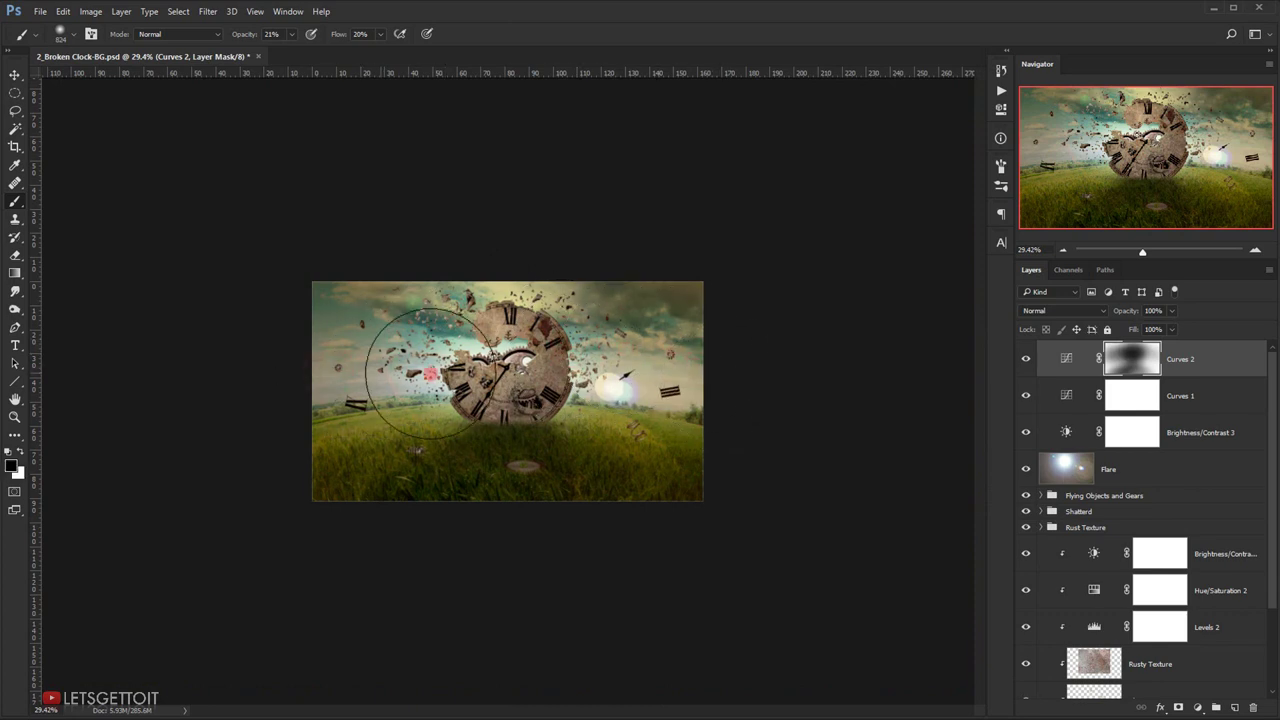
{"action": "scroll", "coordinate": [440, 374], "scroll_direction": "down", "scroll_amount": 2}
{"action": "scroll", "coordinate": [400, 380], "scroll_direction": "up", "scroll_amount": 2}
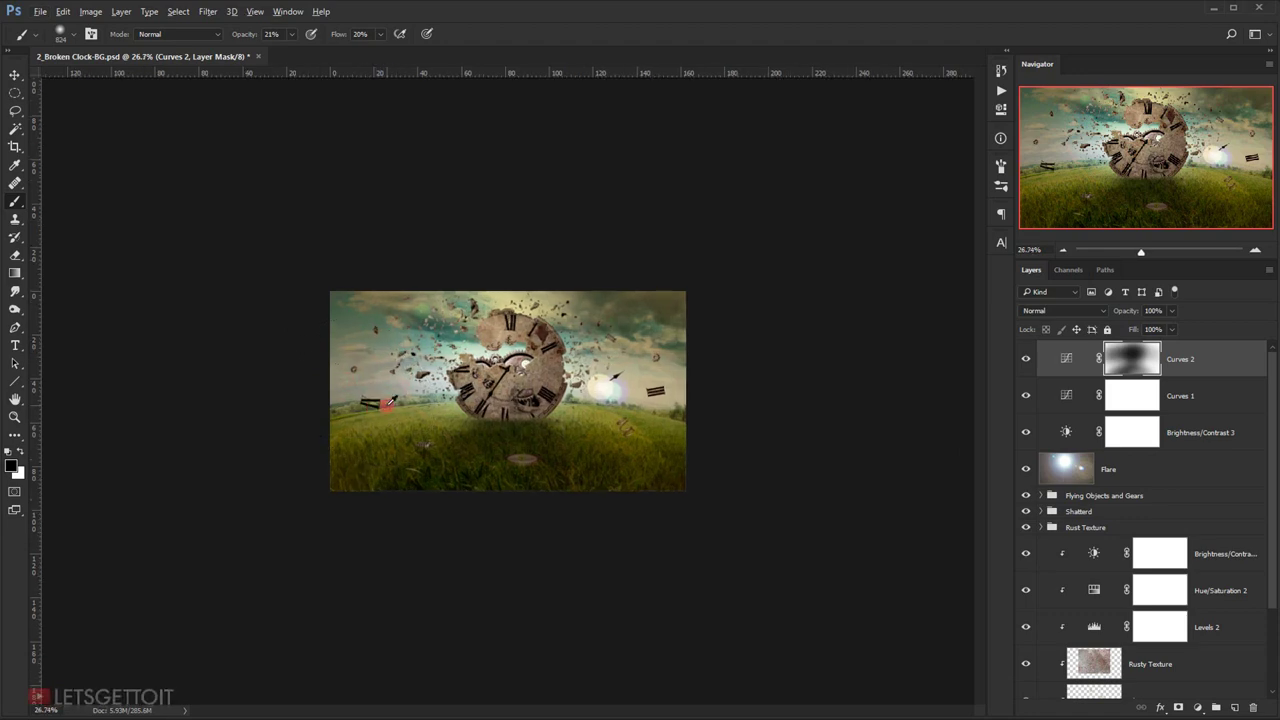
- Compare the image with the masked Curves 2 adjustment hidden and shown
{"action": "left_click", "coordinate": [1023, 359]}
{"action": "left_click", "coordinate": [1024, 360]}
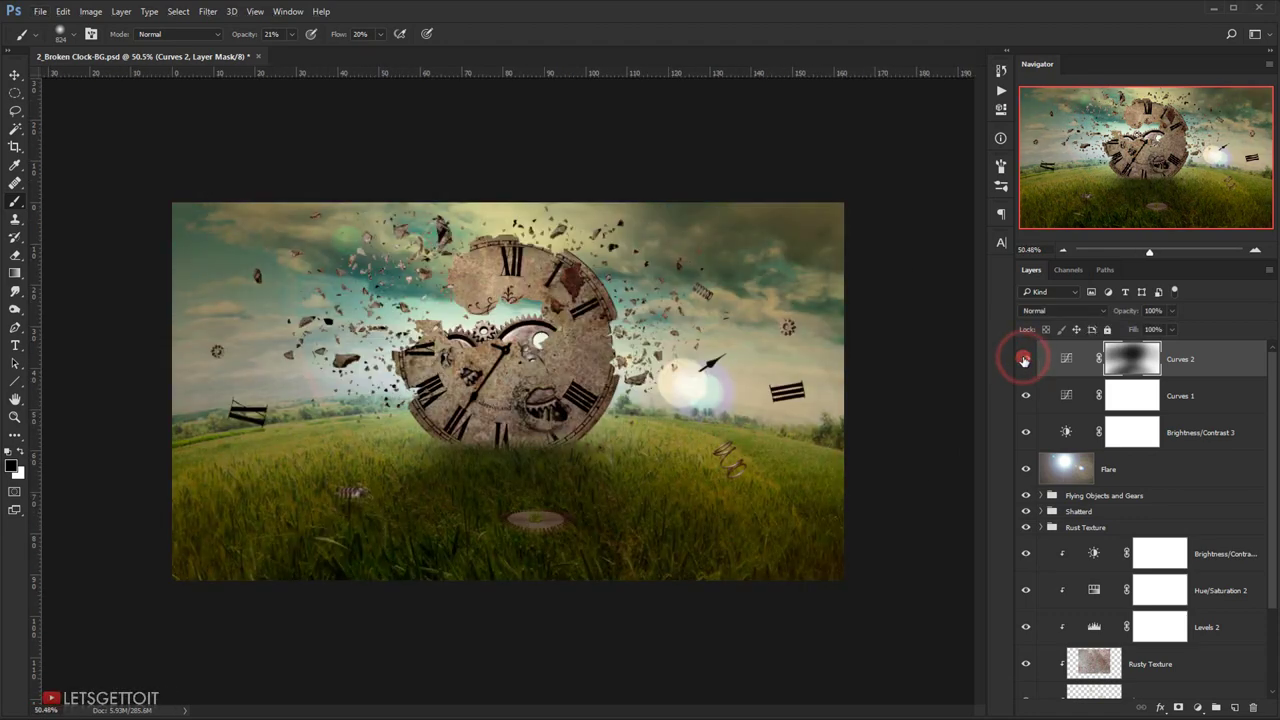
{"action": "left_click", "coordinate": [1024, 360]}
{"action": "left_click", "coordinate": [1024, 360]}
{"action": "left_click", "coordinate": [1024, 360]}
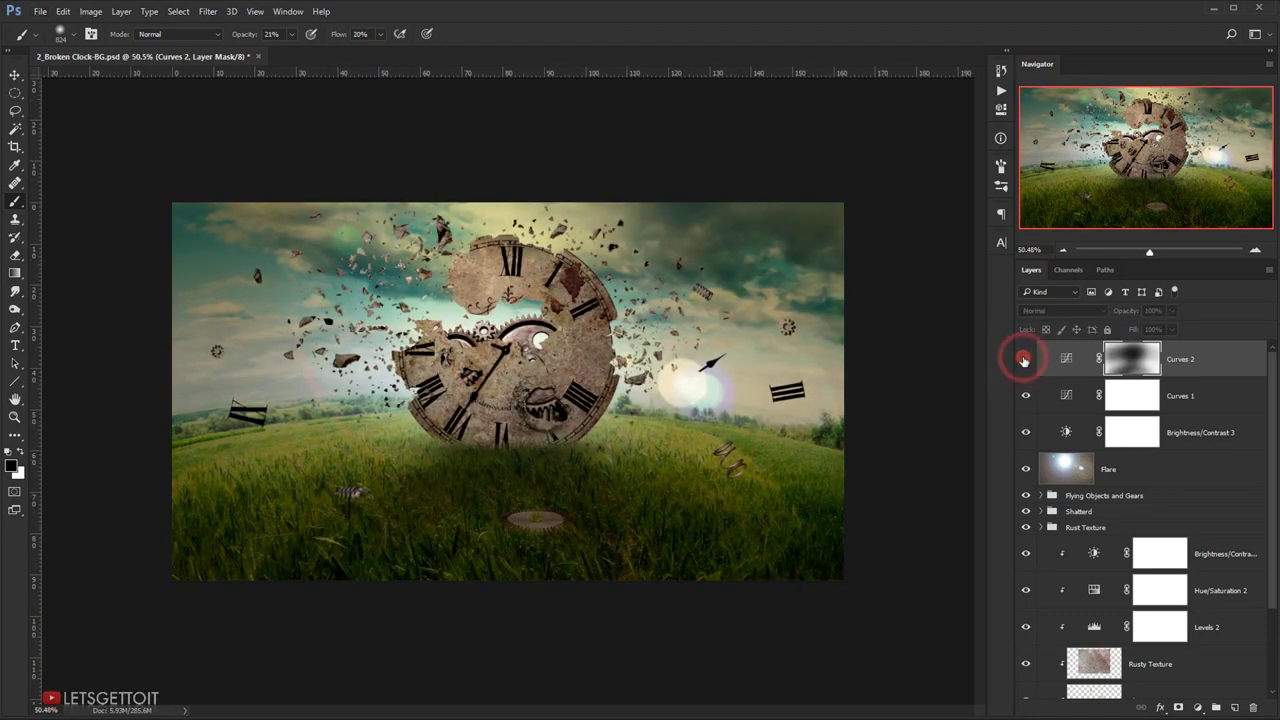
{"action": "left_click", "coordinate": [1024, 361]}
{"action": "scroll", "coordinate": [882, 389], "scroll_direction": "down", "scroll_amount": 2}
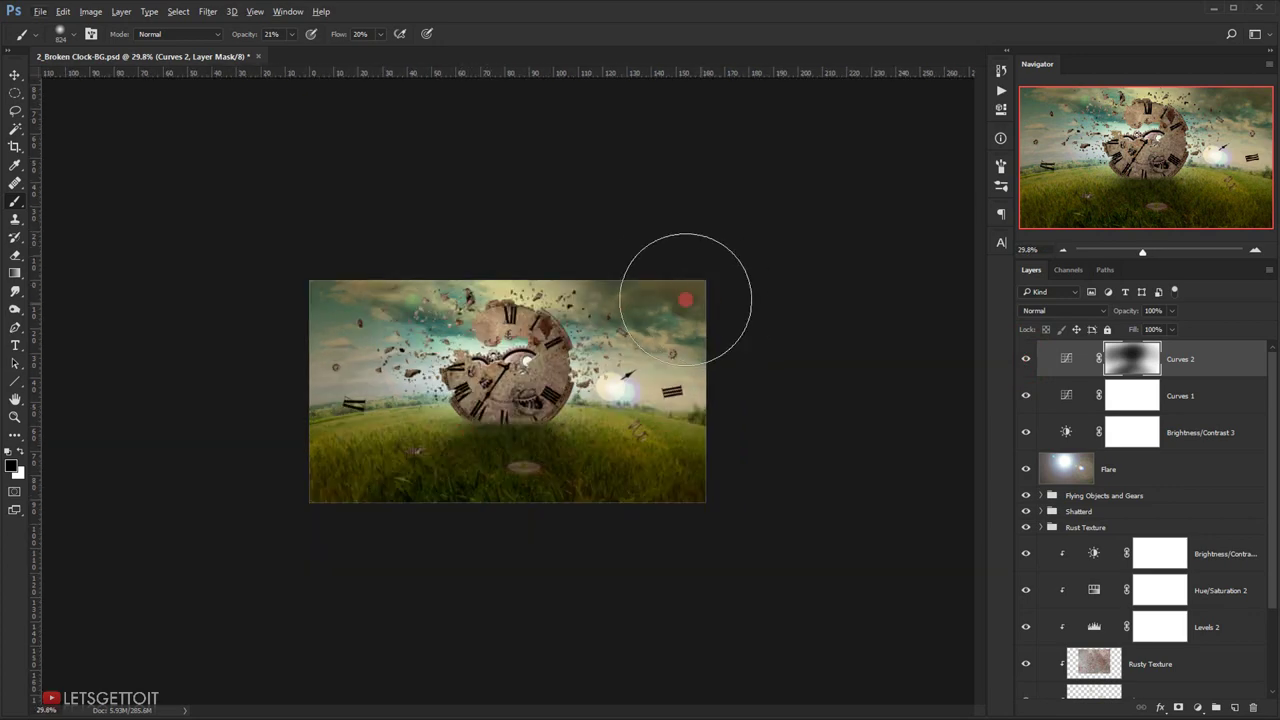
- Touch up the Curves 2 mask over the sky in the image's two upper corners
{"action": "left_click_drag", "start_coordinate": [669, 284], "coordinate": [698, 306]}
{"action": "mouse_move", "coordinate": [657, 280]}
{"action": "left_mouse_down"}
{"action": "mouse_move", "coordinate": [700, 311]}
{"action": "mouse_move", "coordinate": [686, 303]}
{"action": "left_mouse_up"}
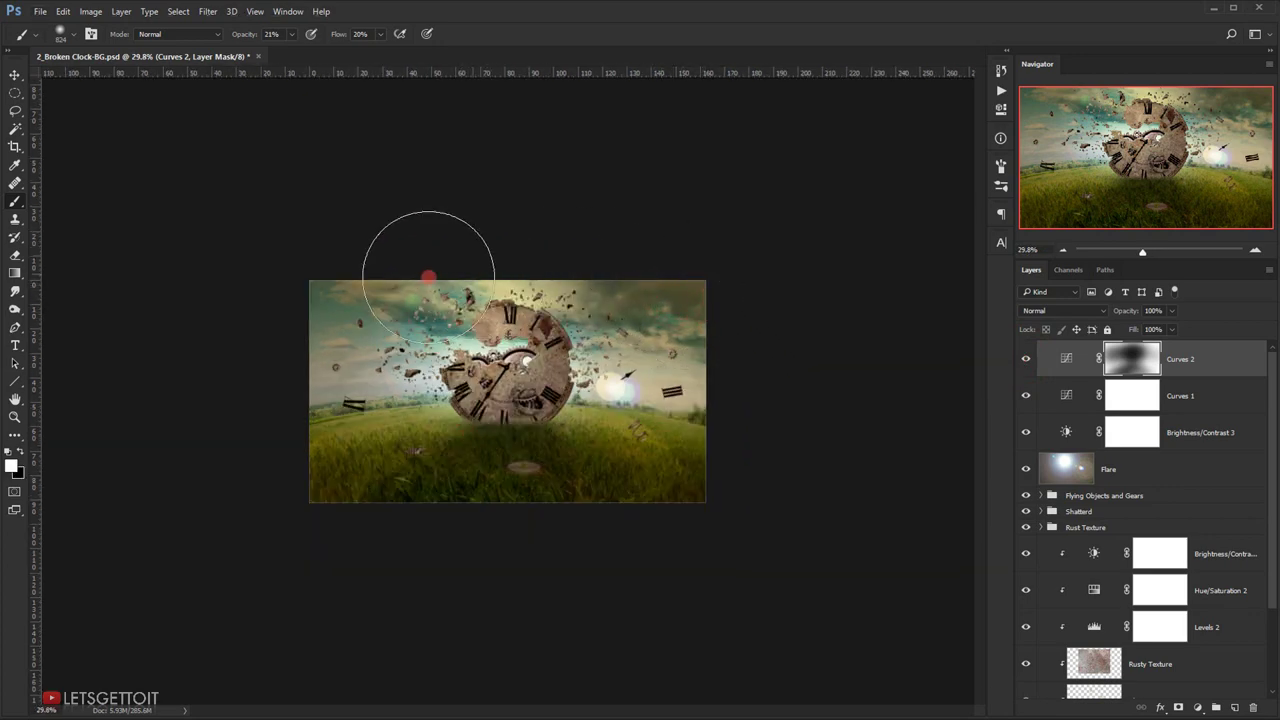
{"action": "left_click_drag", "start_coordinate": [335, 303], "coordinate": [417, 320]}
- Compare the whole image with the Curves 2 layer hidden and shown
{"action": "scroll", "coordinate": [983, 370], "scroll_direction": "up", "scroll_amount": 1}
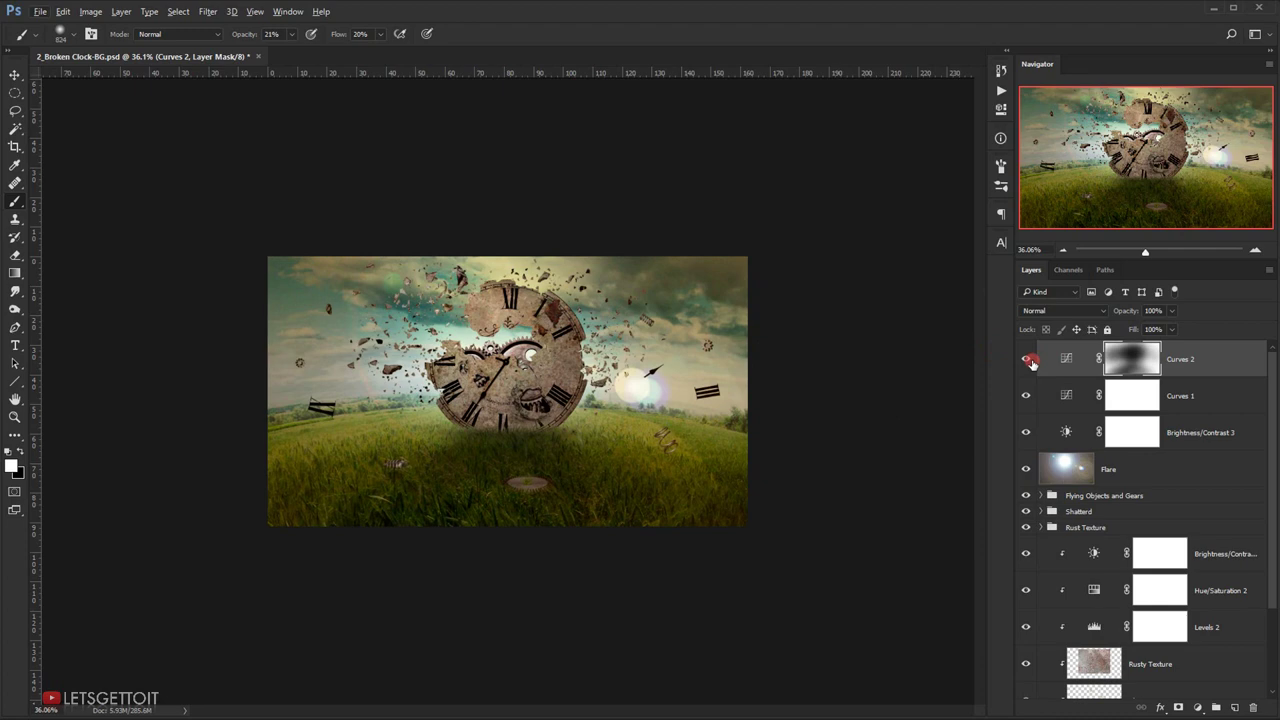
{"action": "left_click", "coordinate": [1026, 360]}
{"action": "left_click", "coordinate": [1024, 359]}
{"action": "left_click", "coordinate": [1022, 358]}
{"action": "left_click", "coordinate": [1020, 358]}
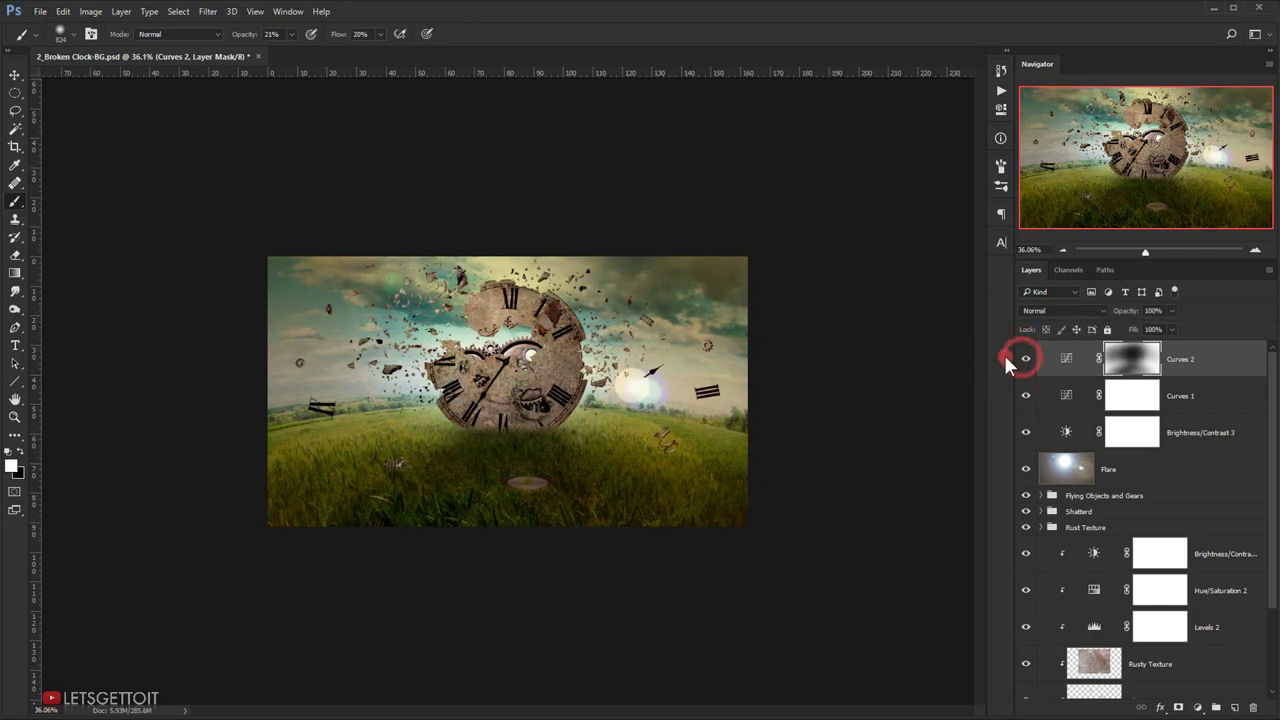
{"action": "scroll", "coordinate": [700, 420], "scroll_direction": "up", "scroll_amount": 2}
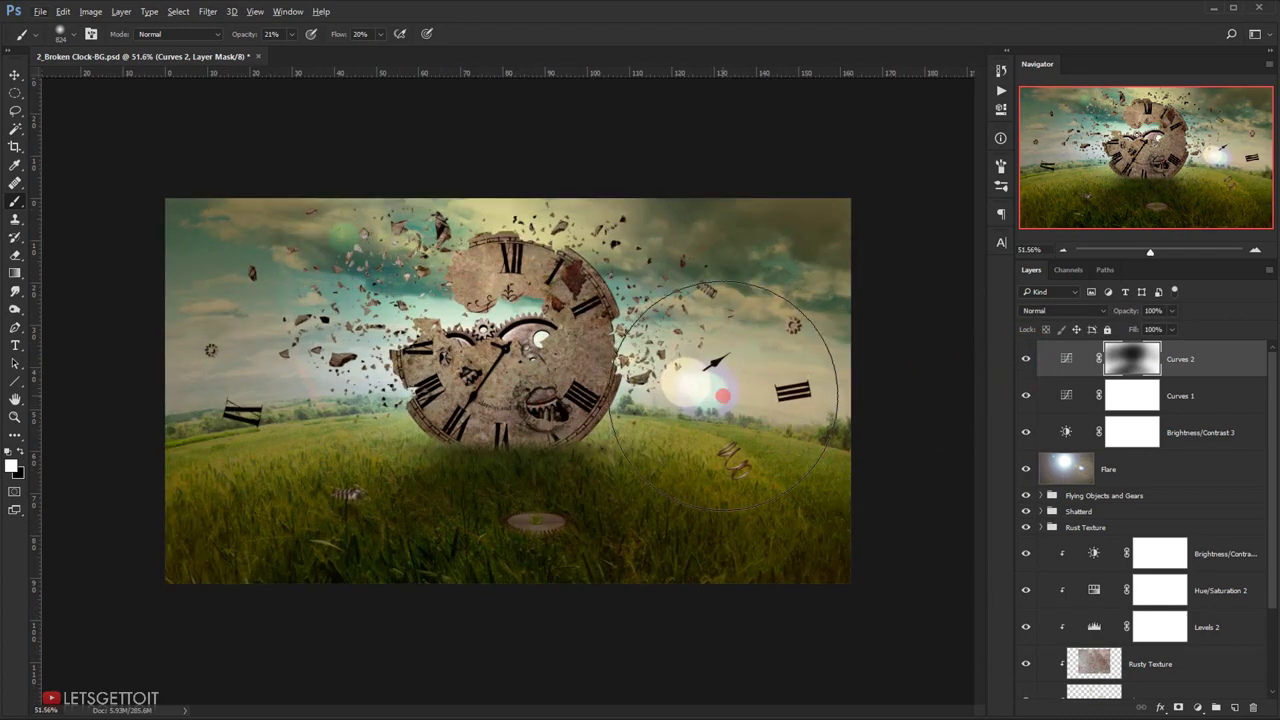
- Reduce the Curves 2 layer's opacity to 80% and check its effect against the image without it
{"action": "left_click_drag", "start_coordinate": [1127, 312], "coordinate": [1124, 313]}
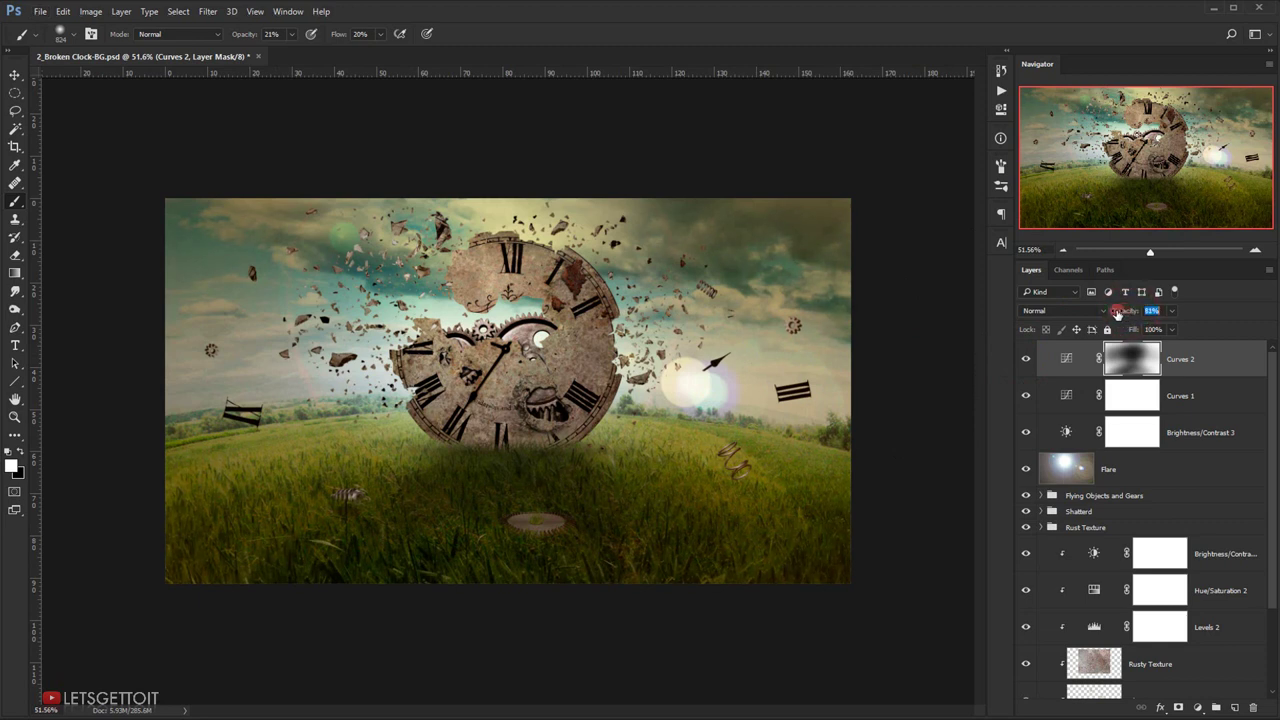
{"action": "left_click", "coordinate": [1030, 359]}
{"action": "left_click", "coordinate": [1028, 358]}
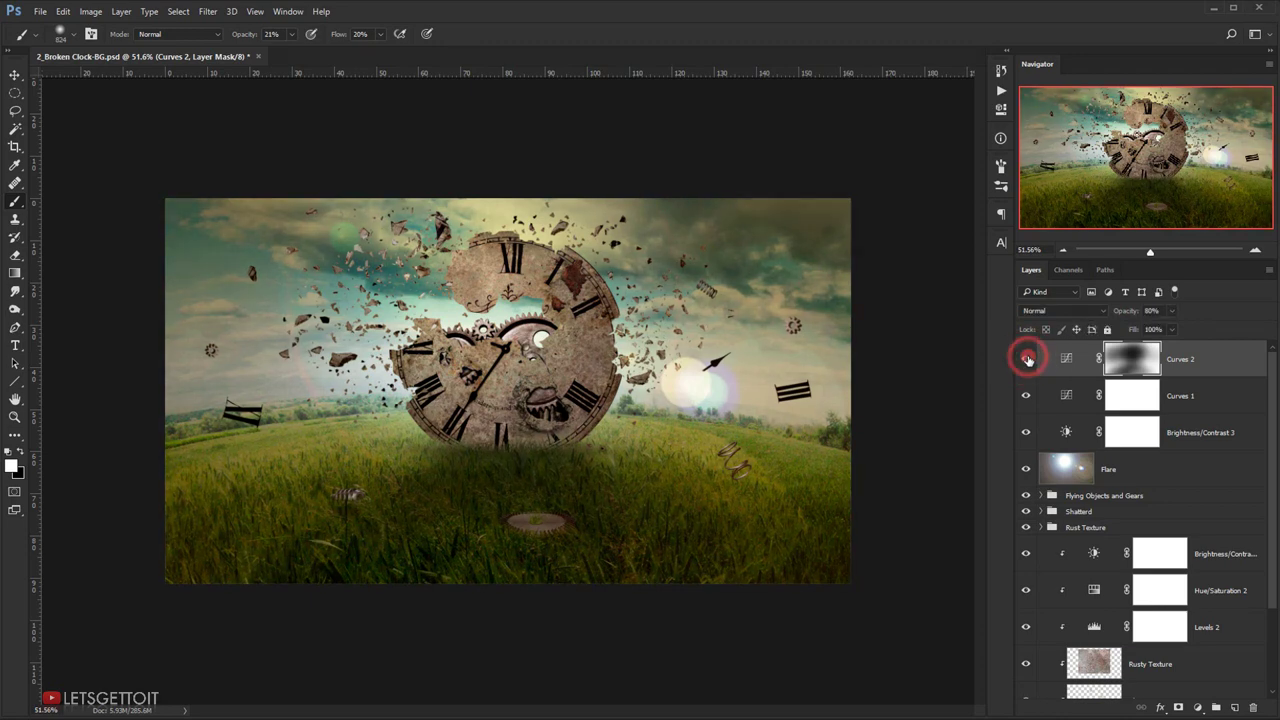
{"action": "key", "text": "ctrl+0"}
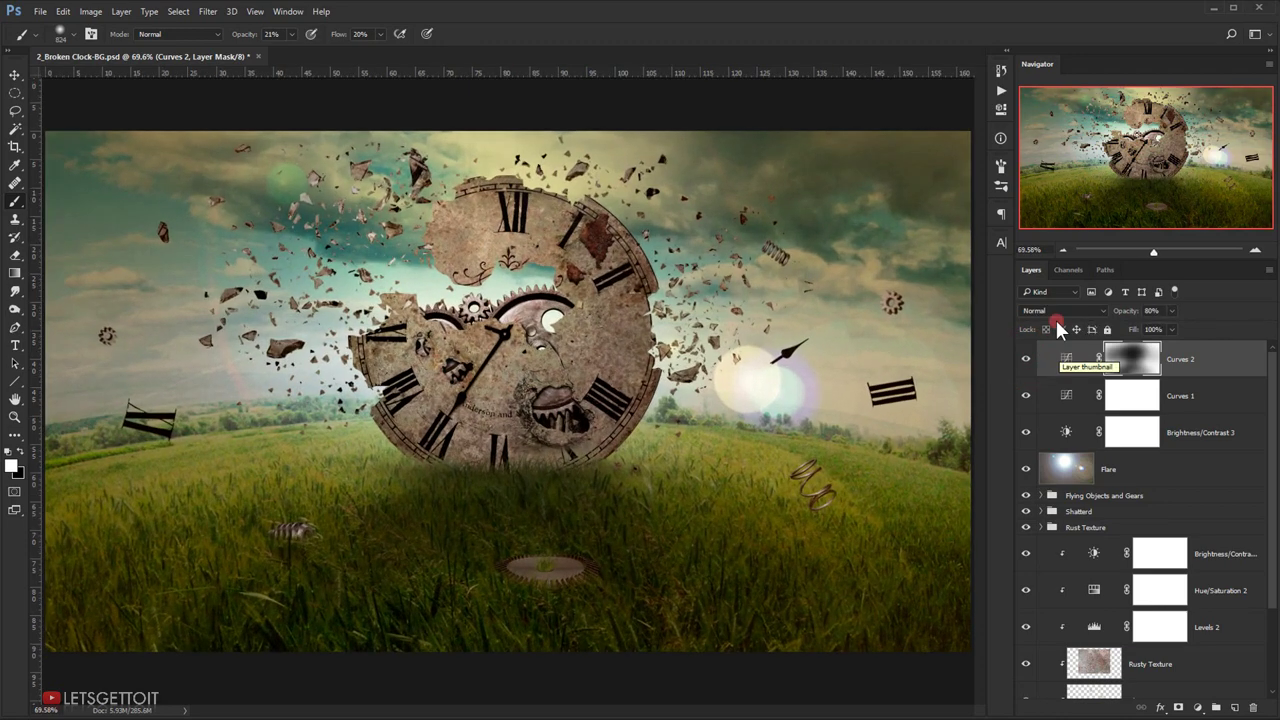
- Add a new Curves adjustment layer above Curves 2 and slightly lift the Red channel's black point
{"action": "left_click", "coordinate": [1200, 708]}
{"action": "left_click", "coordinate": [1217, 489]}
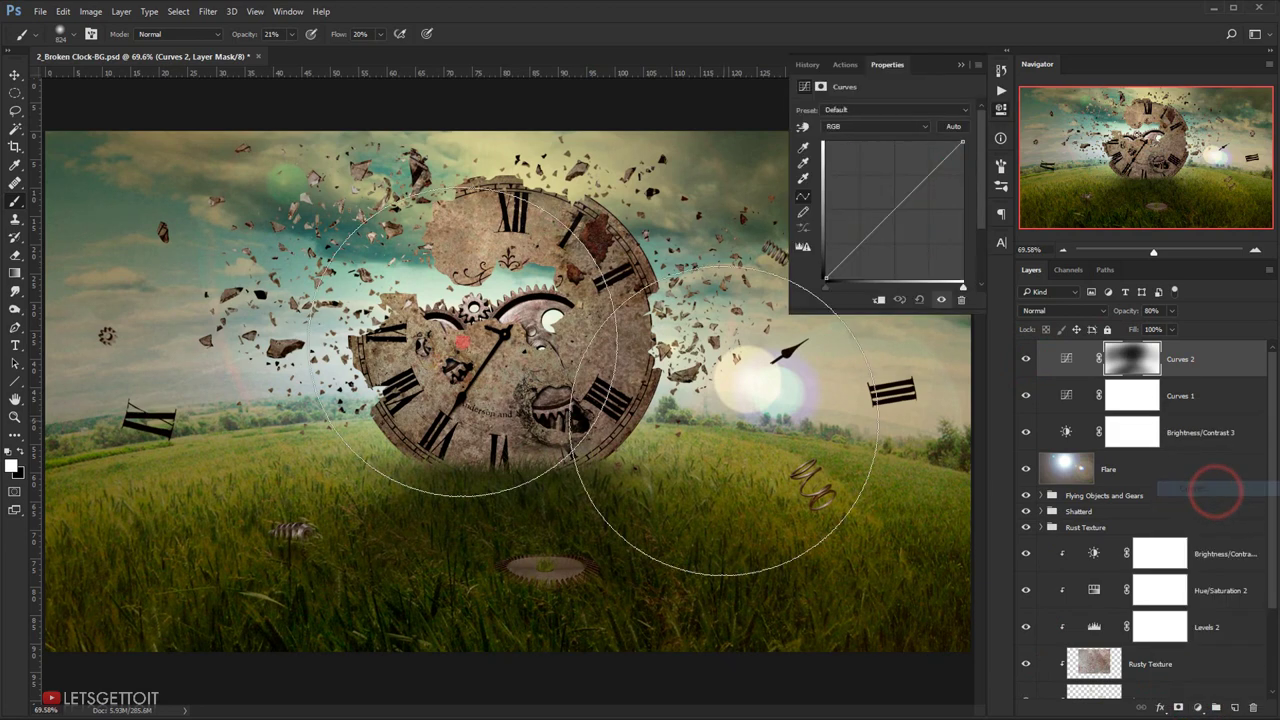
{"action": "left_click", "coordinate": [878, 127]}
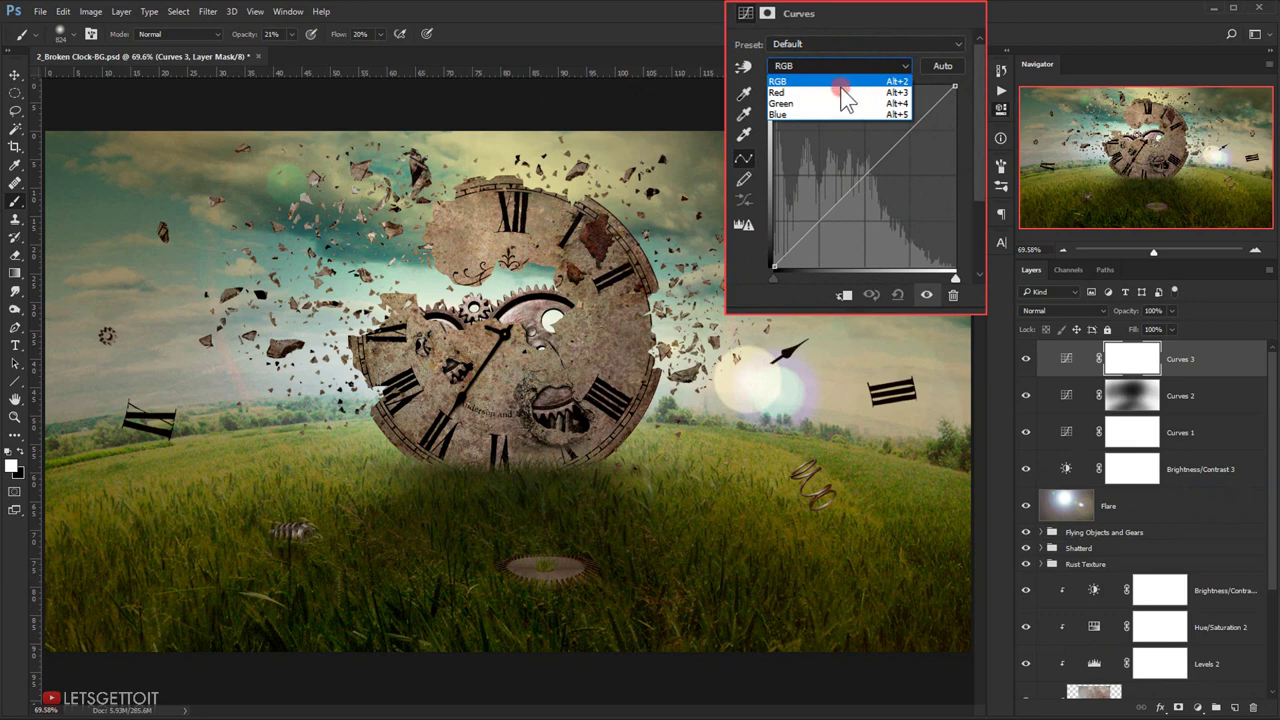
{"action": "left_click", "coordinate": [842, 92]}
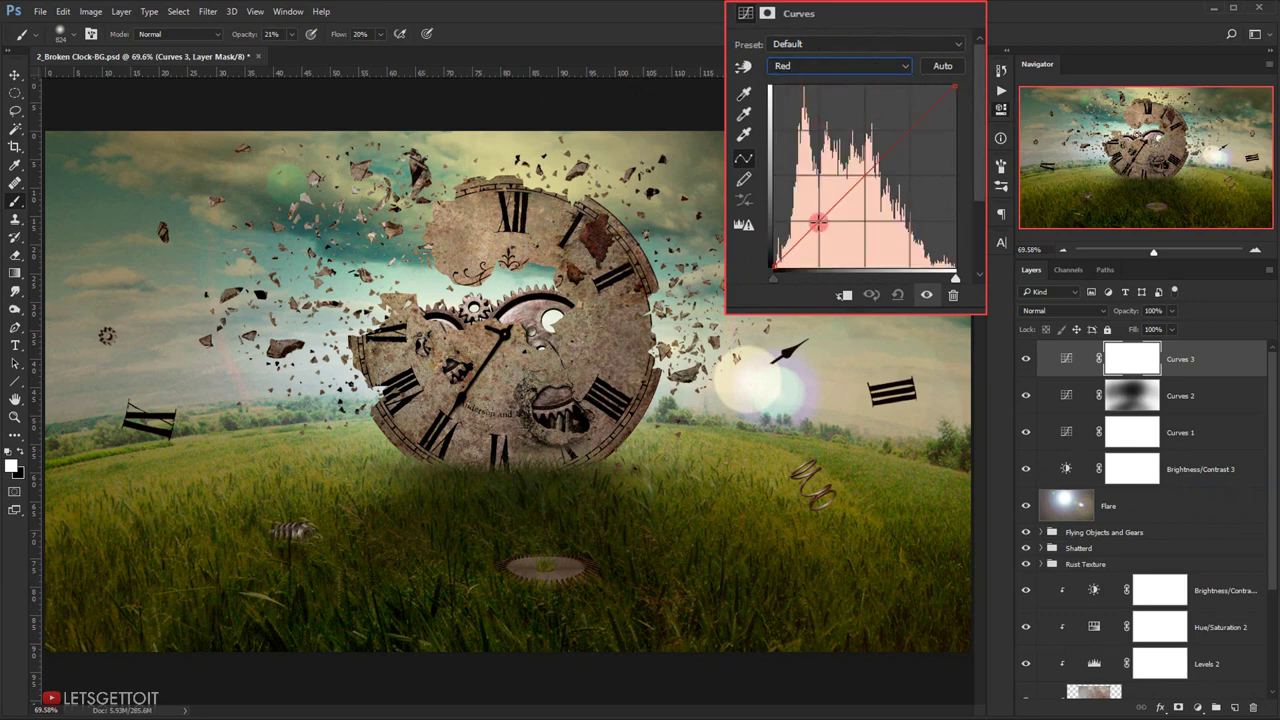
{"action": "left_click", "coordinate": [818, 222]}
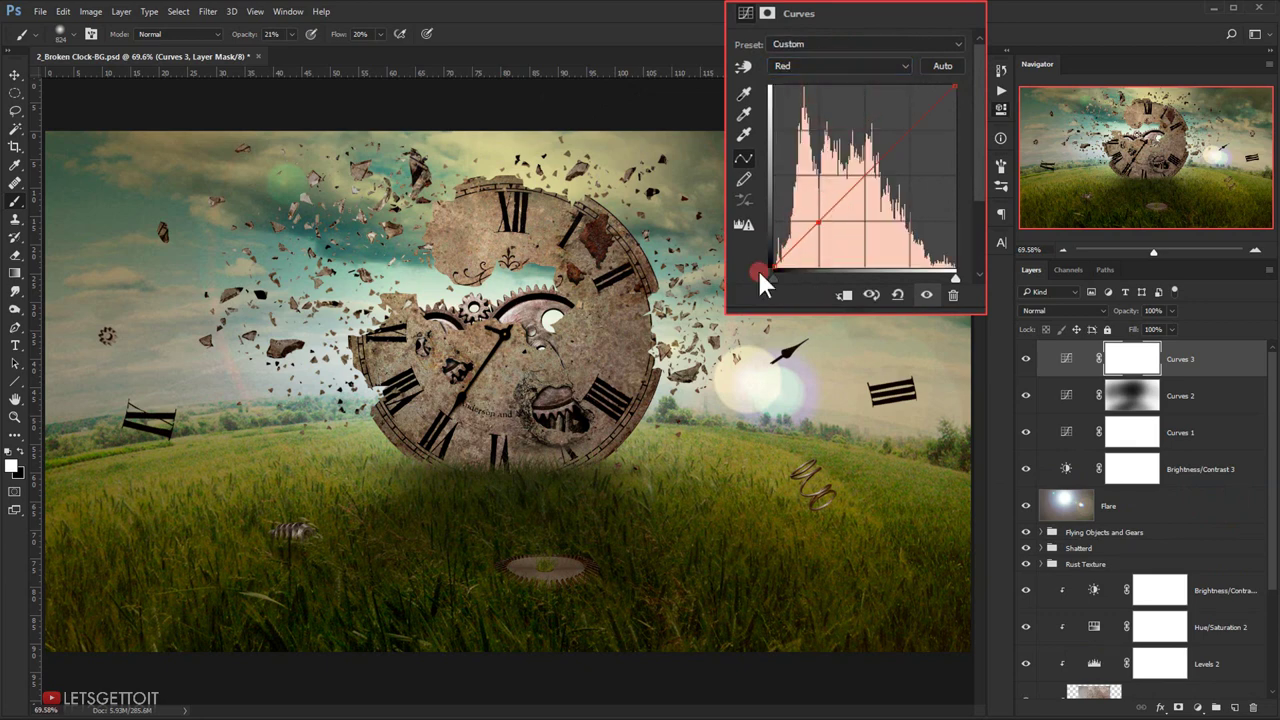
{"action": "left_click_drag", "start_coordinate": [774, 266], "coordinate": [773, 258]}
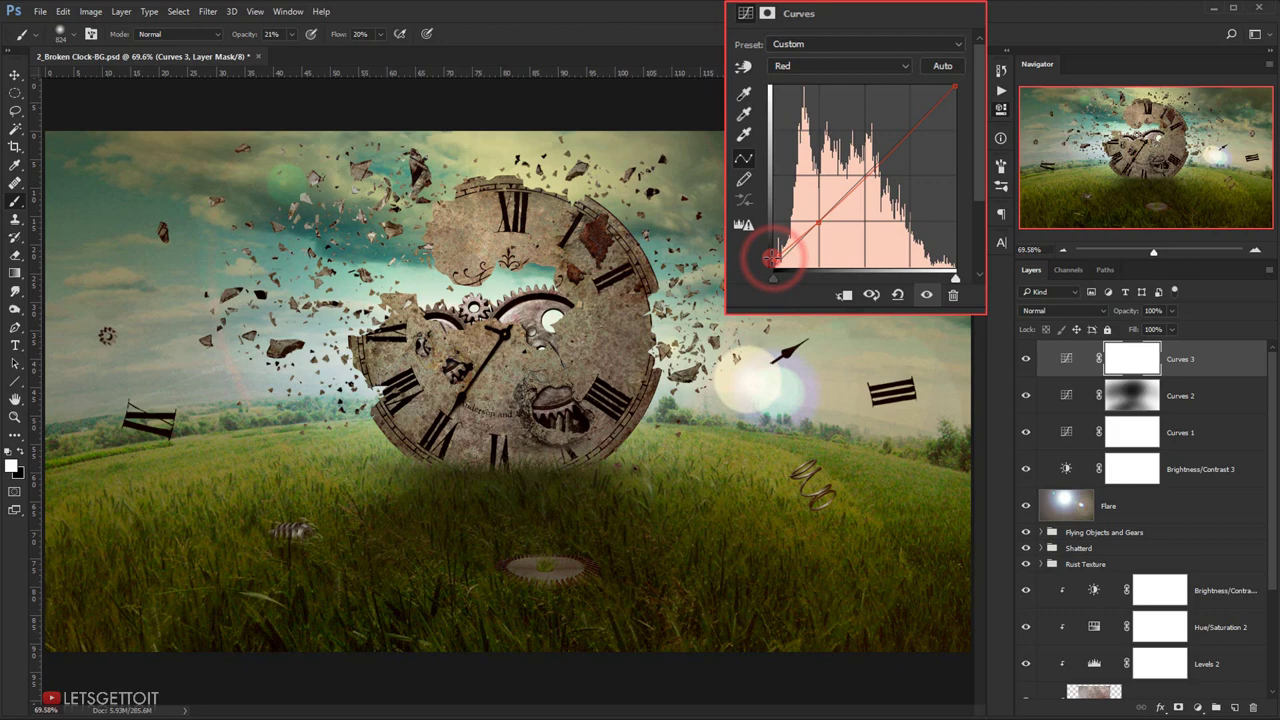
- Anchor the red curve near its midpoint and lift its black point a little further
{"action": "left_click", "coordinate": [849, 188]}
{"action": "left_click_drag", "start_coordinate": [849, 188], "coordinate": [847, 184]}
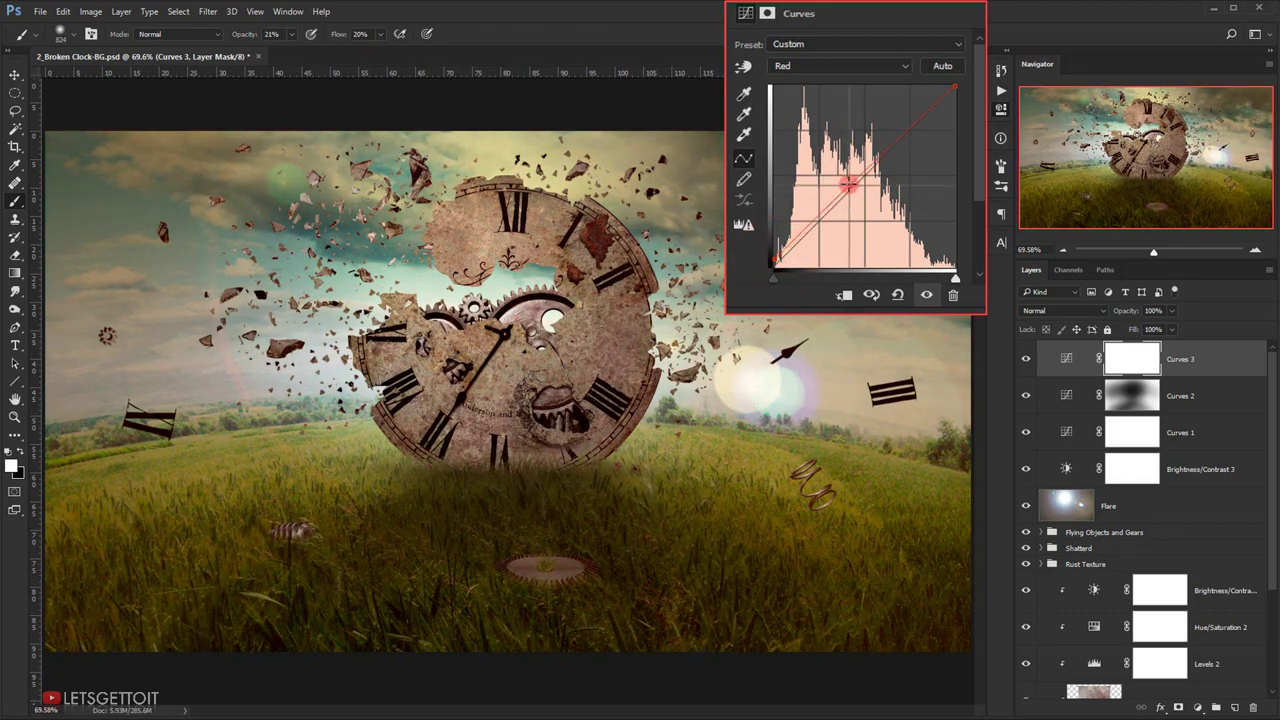
{"action": "left_click", "coordinate": [777, 256]}
{"action": "left_click_drag", "start_coordinate": [774, 259], "coordinate": [773, 254]}
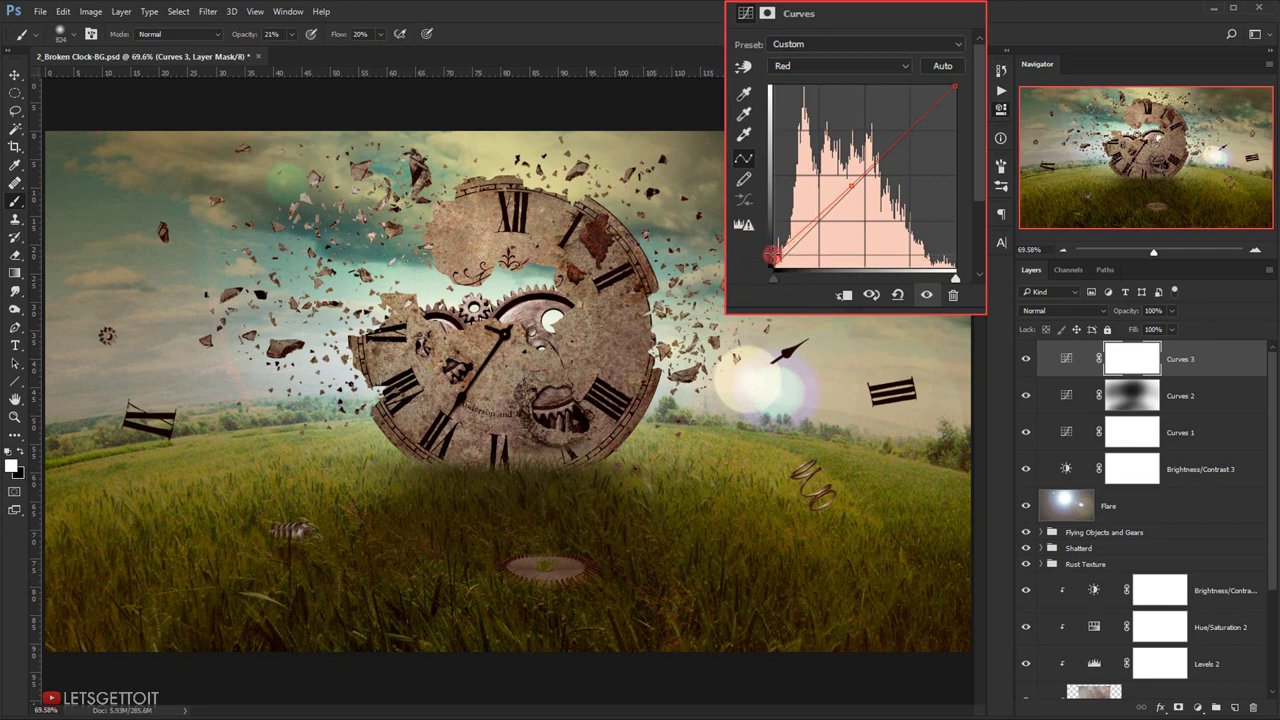
- Lift the Blue channel's black point in Curves 3 and anchor the blue curve near its midpoint
{"action": "left_click", "coordinate": [868, 66]}
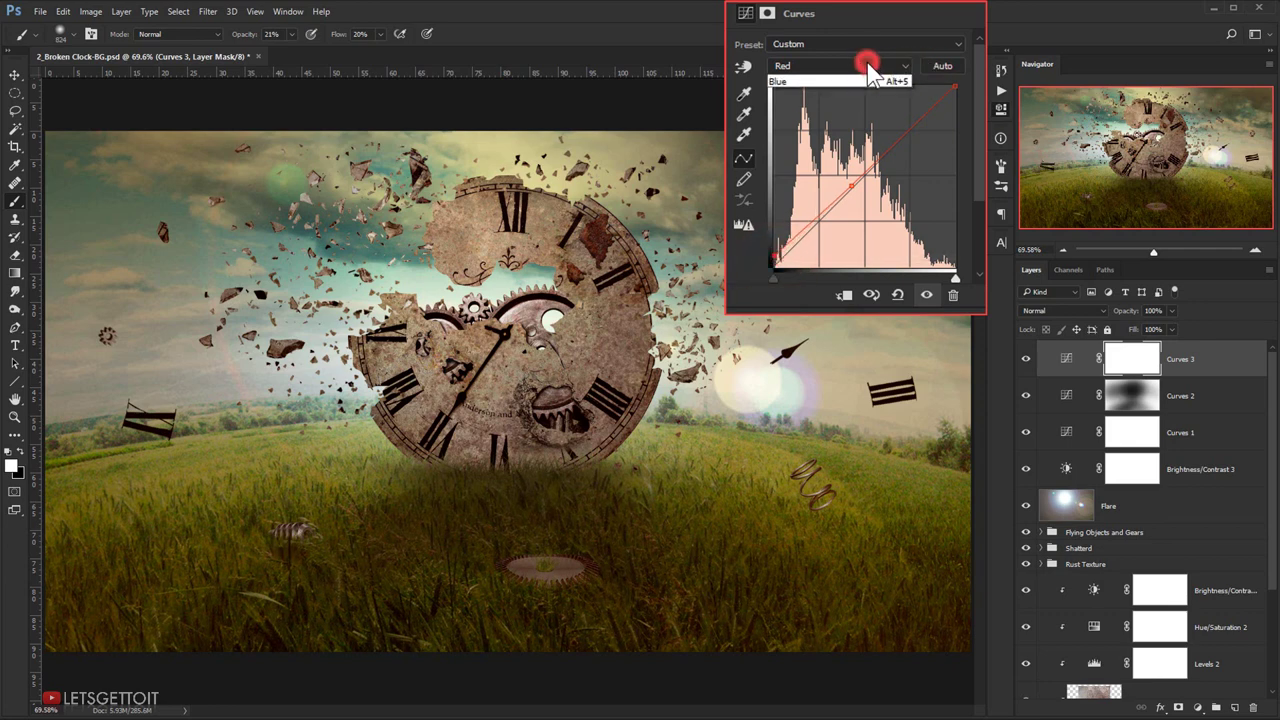
{"action": "left_click", "coordinate": [822, 114]}
{"action": "left_click", "coordinate": [772, 266]}
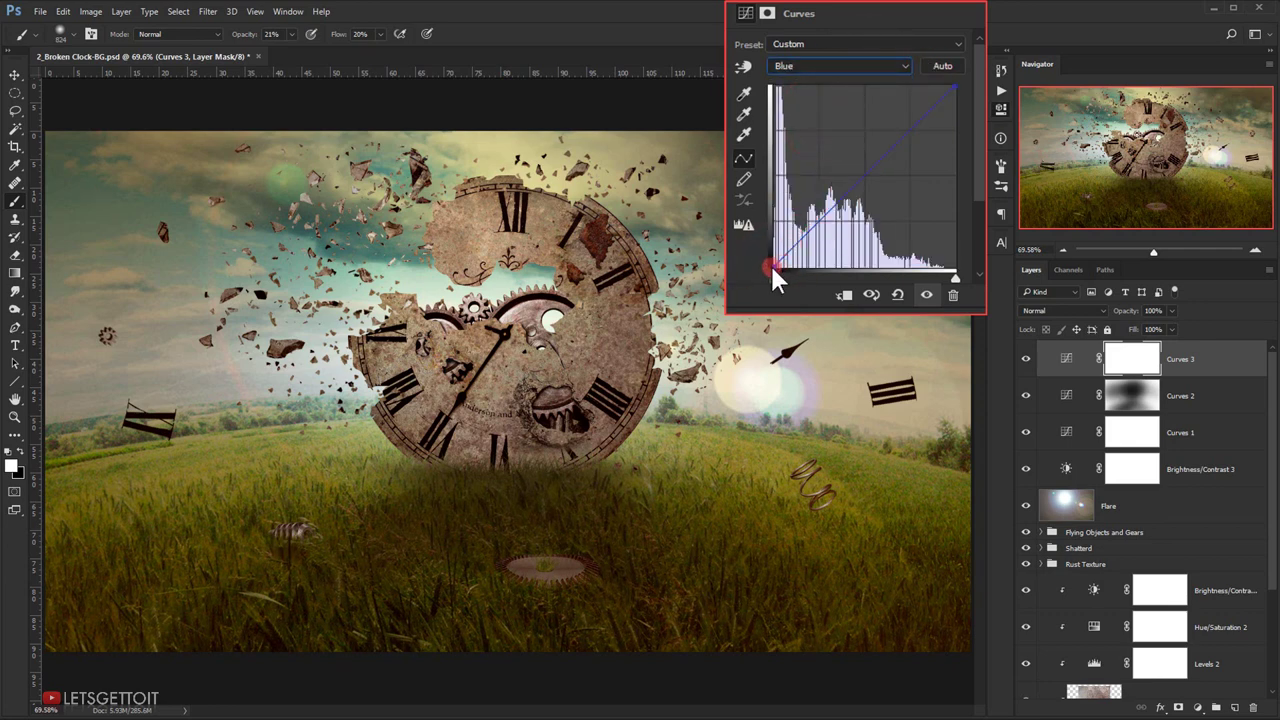
{"action": "left_click_drag", "start_coordinate": [775, 264], "coordinate": [775, 251]}
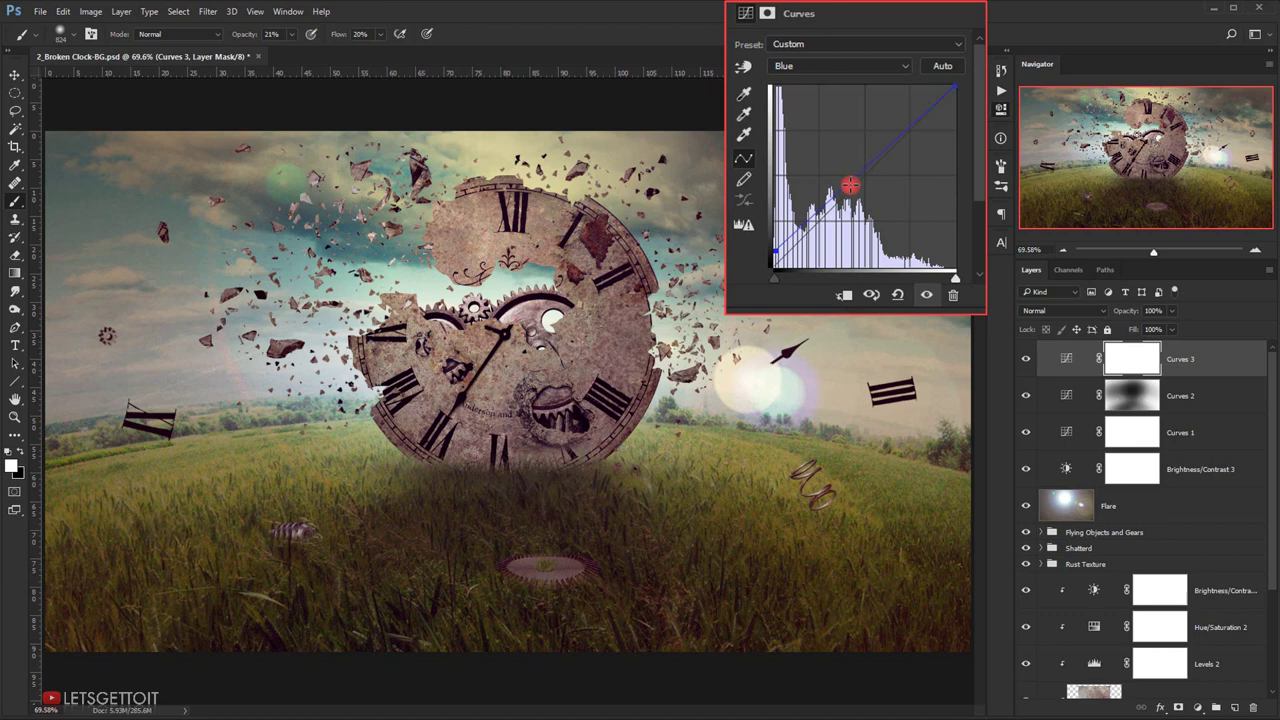
{"action": "left_click_drag", "start_coordinate": [849, 185], "coordinate": [850, 184]}
{"action": "left_click_drag", "start_coordinate": [778, 250], "coordinate": [778, 238]}
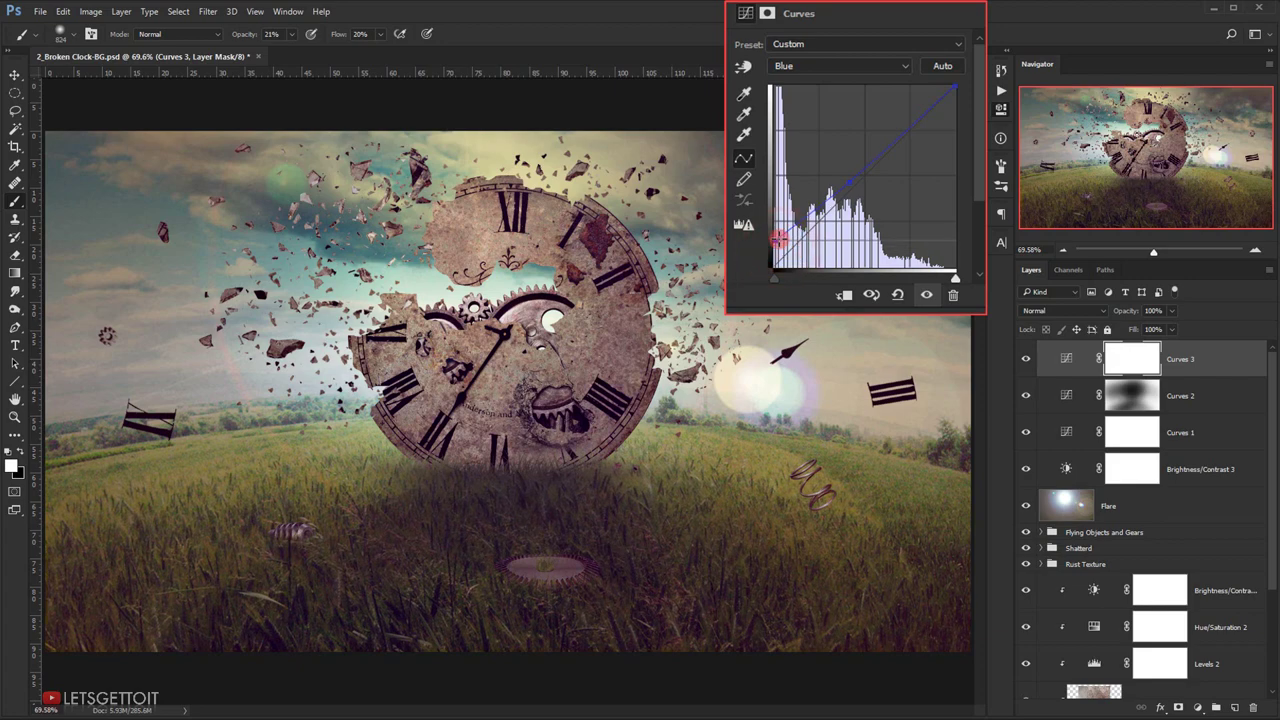
{"action": "left_click", "coordinate": [957, 63]}
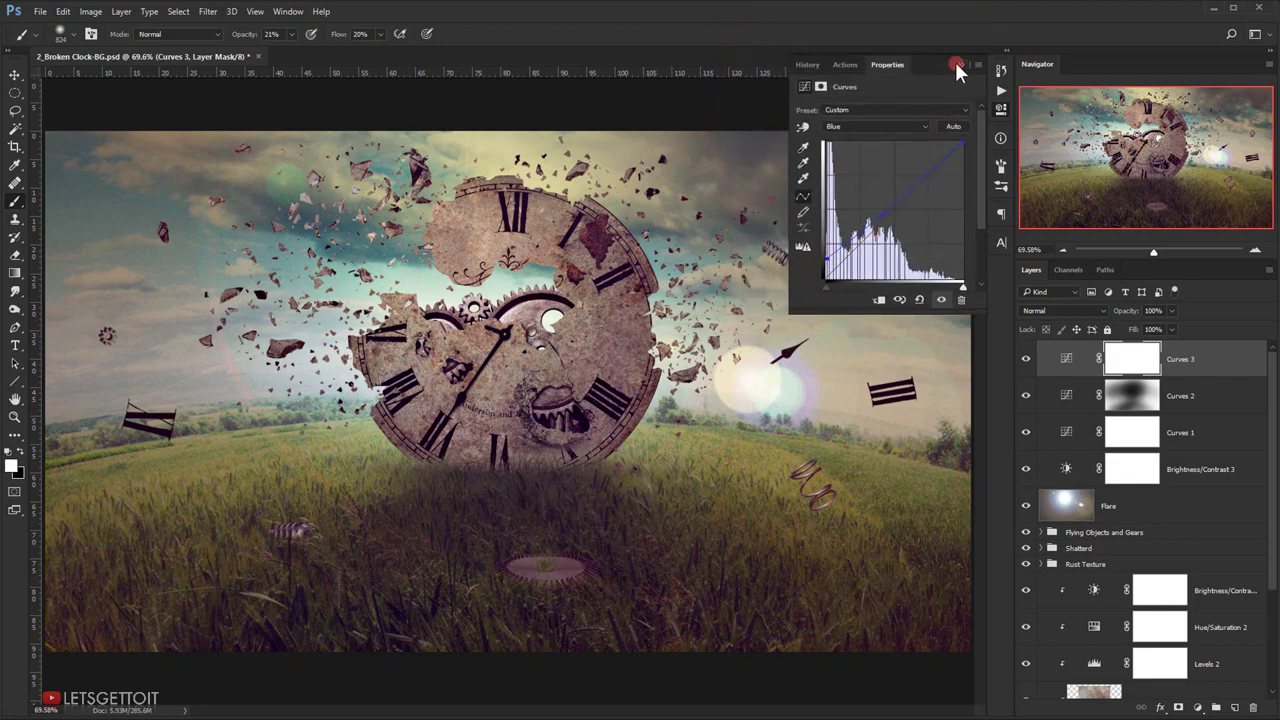
- Compare the image with the new Curves 3 colour tint hidden and shown
{"action": "left_click", "coordinate": [1021, 334]}
{"action": "left_click", "coordinate": [1023, 358]}
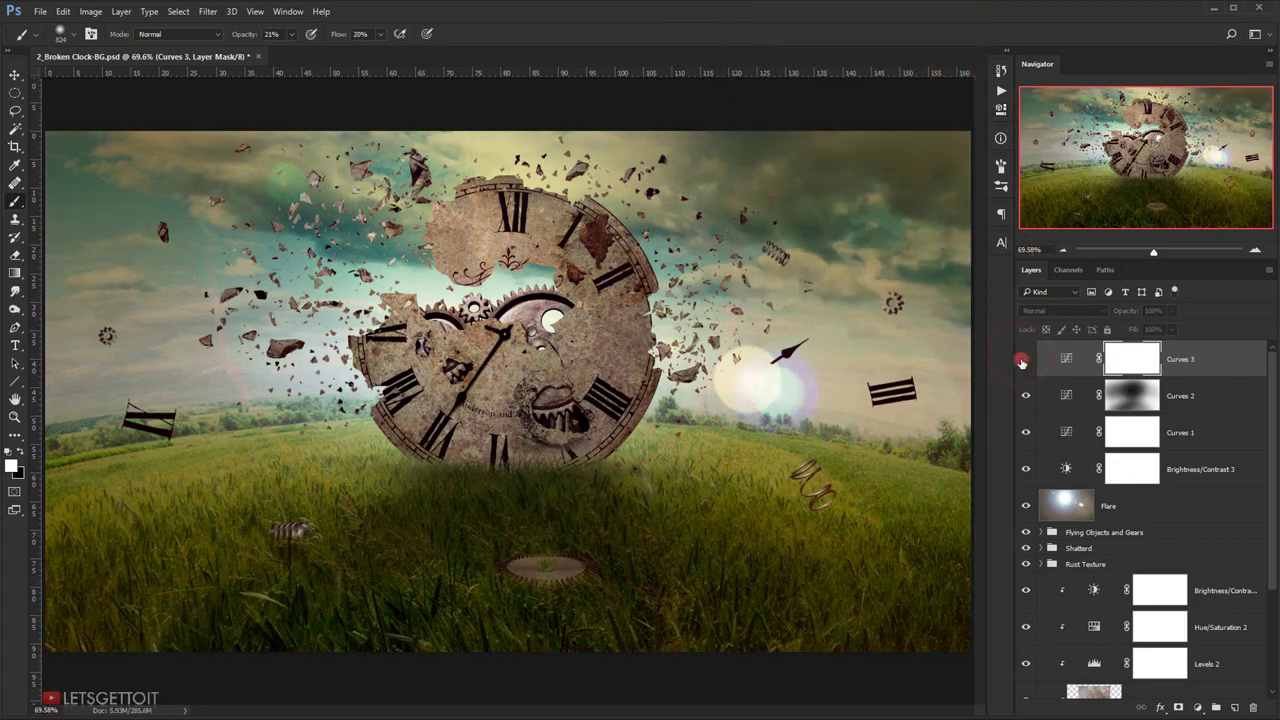
{"action": "left_click", "coordinate": [1023, 360]}
- Paint black on the Curves 3 mask over the clock and the grass beneath it with a large soft brush
{"action": "left_click", "coordinate": [1128, 360]}
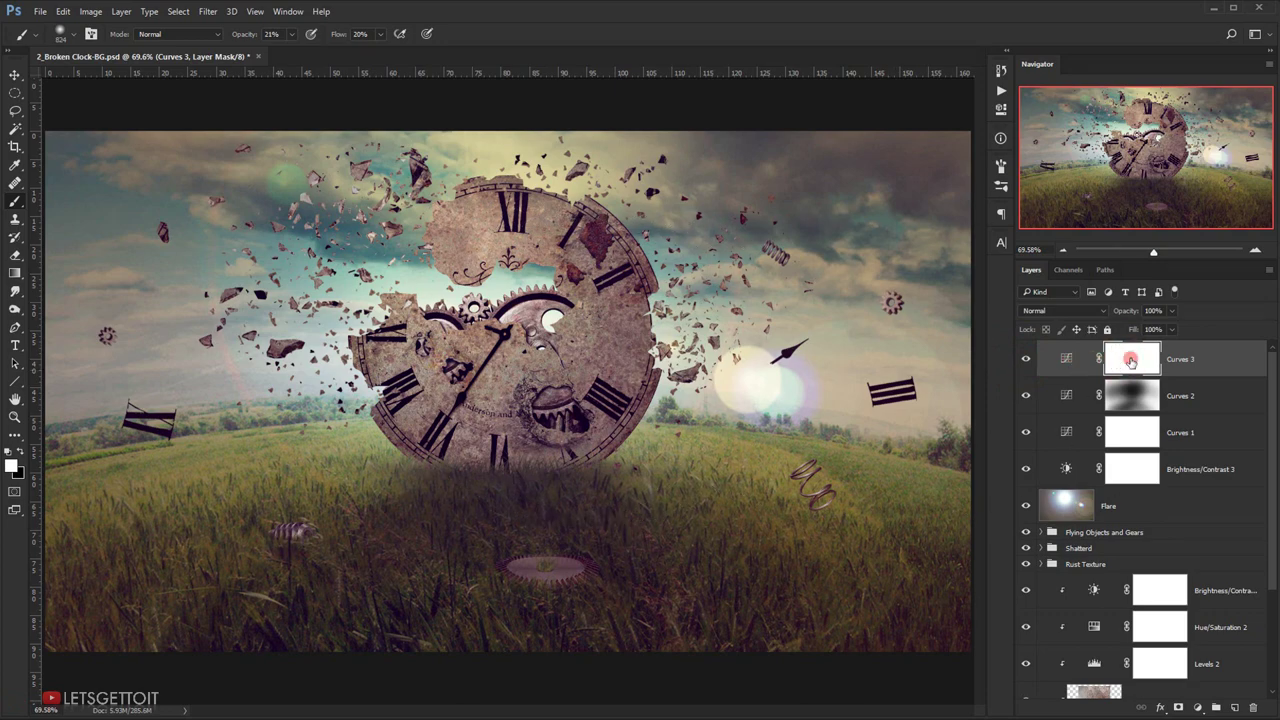
{"action": "left_click", "coordinate": [512, 322]}
{"action": "mouse_move", "coordinate": [514, 322]}
{"action": "left_mouse_down"}
{"action": "mouse_move", "coordinate": [532, 309]}
{"action": "mouse_move", "coordinate": [476, 316]}
{"action": "mouse_move", "coordinate": [536, 314]}
{"action": "mouse_move", "coordinate": [548, 335]}
{"action": "mouse_move", "coordinate": [522, 487]}
{"action": "mouse_move", "coordinate": [520, 680]}
{"action": "left_mouse_up"}
{"action": "mouse_move", "coordinate": [503, 546]}
{"action": "left_mouse_down"}
{"action": "mouse_move", "coordinate": [487, 682]}
{"action": "mouse_move", "coordinate": [481, 623]}
{"action": "mouse_move", "coordinate": [586, 671]}
{"action": "mouse_move", "coordinate": [529, 681]}
{"action": "mouse_move", "coordinate": [745, 706]}
{"action": "mouse_move", "coordinate": [512, 676]}
{"action": "mouse_move", "coordinate": [487, 595]}
{"action": "mouse_move", "coordinate": [428, 612]}
{"action": "mouse_move", "coordinate": [452, 647]}
{"action": "mouse_move", "coordinate": [480, 554]}
{"action": "left_mouse_up"}
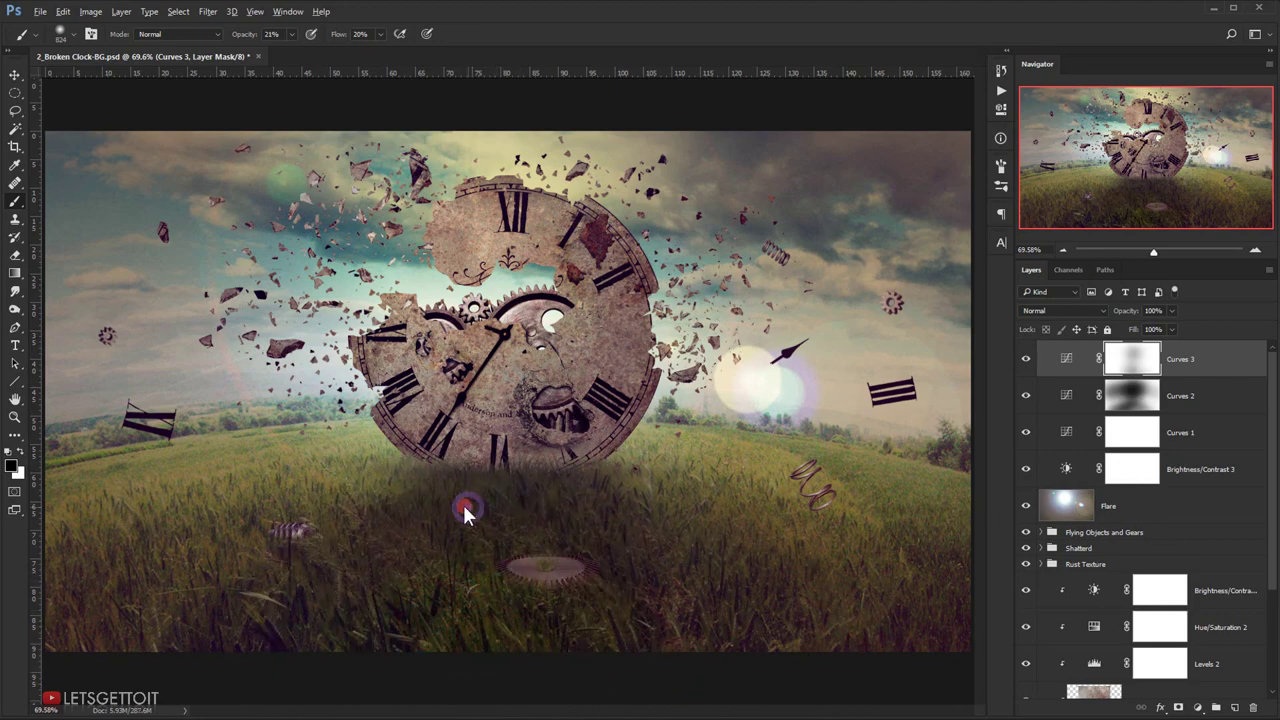
{"action": "mouse_move", "coordinate": [466, 506]}
{"action": "left_mouse_down"}
{"action": "mouse_move", "coordinate": [487, 511]}
{"action": "mouse_move", "coordinate": [432, 511]}
{"action": "left_mouse_up"}
{"action": "key", "text": "ctrl+minus"}
{"action": "key", "text": "ctrl+minus"}
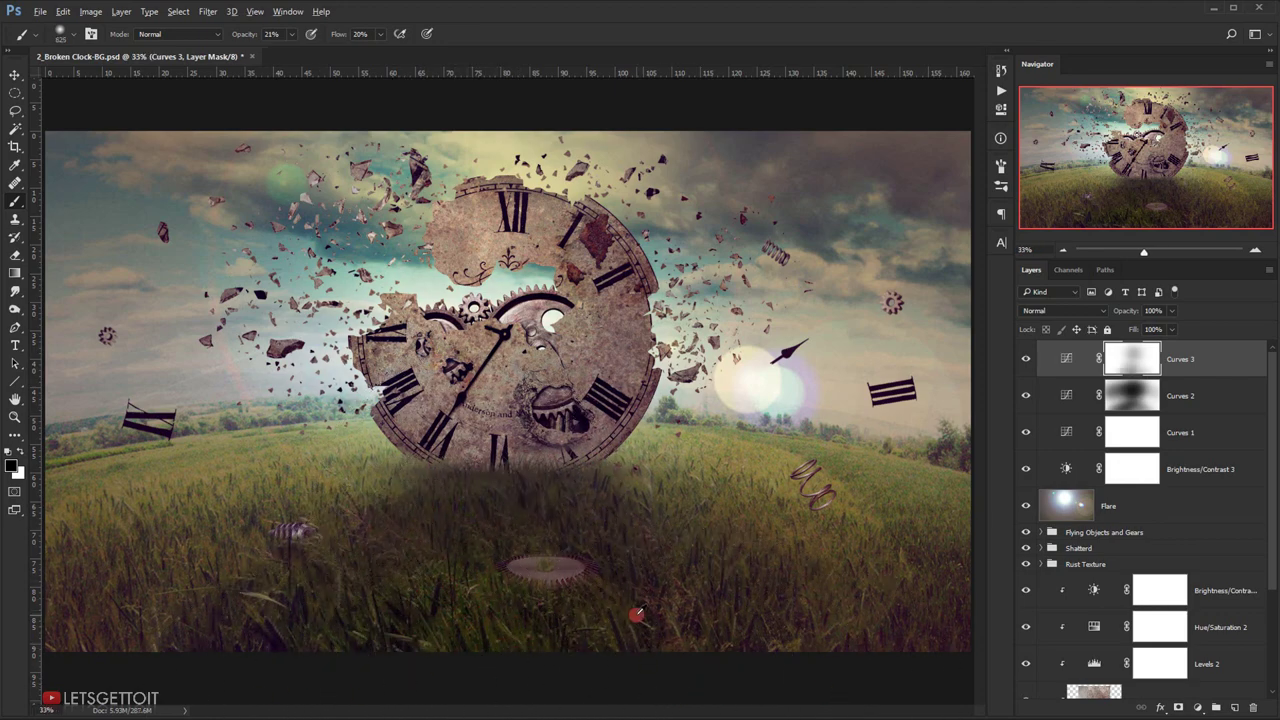
{"action": "mouse_move", "coordinate": [495, 480]}
{"action": "left_mouse_down"}
{"action": "mouse_move", "coordinate": [456, 501]}
{"action": "mouse_move", "coordinate": [474, 472]}
{"action": "mouse_move", "coordinate": [504, 519]}
{"action": "mouse_move", "coordinate": [434, 500]}
{"action": "mouse_move", "coordinate": [463, 488]}
{"action": "mouse_move", "coordinate": [510, 529]}
{"action": "mouse_move", "coordinate": [515, 518]}
{"action": "mouse_move", "coordinate": [424, 532]}
{"action": "mouse_move", "coordinate": [547, 480]}
{"action": "mouse_move", "coordinate": [509, 425]}
{"action": "mouse_move", "coordinate": [487, 446]}
{"action": "mouse_move", "coordinate": [482, 430]}
{"action": "mouse_move", "coordinate": [463, 438]}
{"action": "mouse_move", "coordinate": [521, 446]}
{"action": "mouse_move", "coordinate": [490, 434]}
{"action": "mouse_move", "coordinate": [502, 505]}
{"action": "mouse_move", "coordinate": [447, 537]}
{"action": "mouse_move", "coordinate": [594, 507]}
{"action": "mouse_move", "coordinate": [645, 516]}
{"action": "mouse_move", "coordinate": [387, 488]}
{"action": "left_mouse_up"}
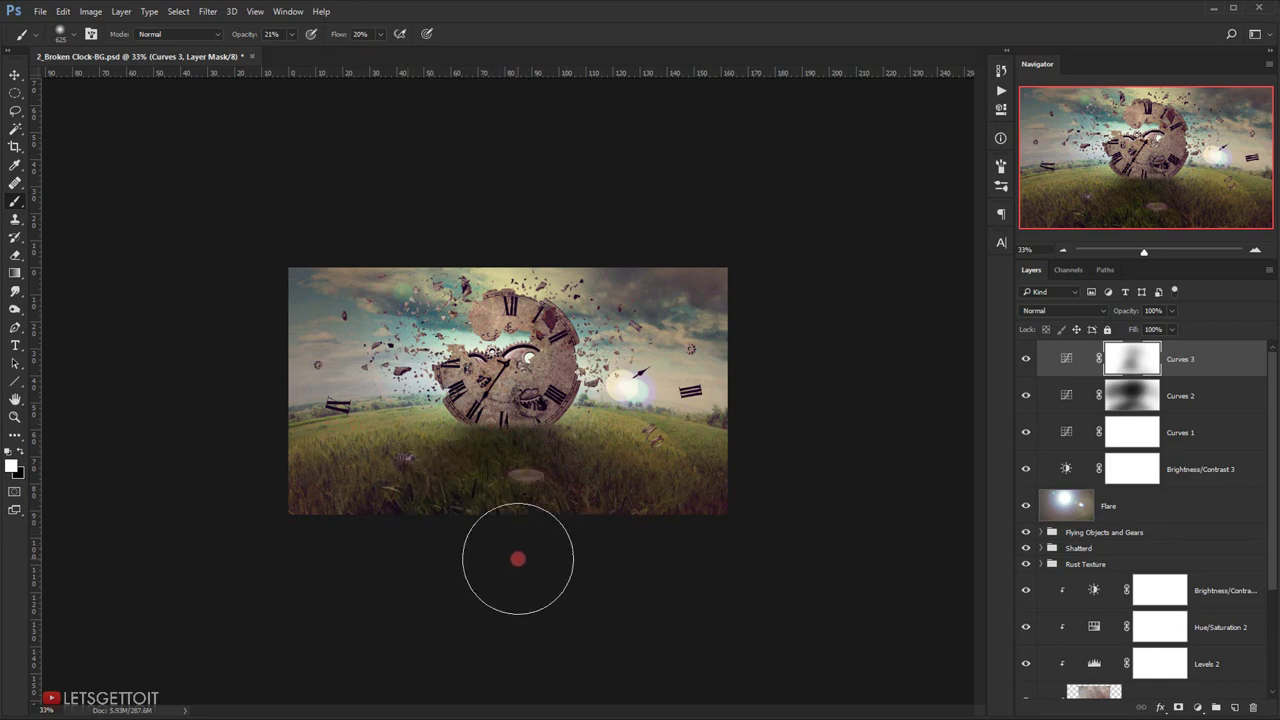
- Reduce the brush to 127 px and touch up the Curves 3 mask around the clock's gears
{"action": "scroll", "coordinate": [486, 492], "scroll_direction": "up", "scroll_amount": 5}
{"action": "mouse_move", "coordinate": [476, 426]}
{"action": "left_mouse_down"}
{"action": "mouse_move", "coordinate": [488, 247]}
{"action": "mouse_move", "coordinate": [410, 258]}
{"action": "left_mouse_up"}
{"action": "left_click", "coordinate": [510, 258]}
{"action": "mouse_move", "coordinate": [510, 255]}
{"action": "left_mouse_down"}
{"action": "mouse_move", "coordinate": [540, 285]}
{"action": "mouse_move", "coordinate": [551, 275]}
{"action": "mouse_move", "coordinate": [507, 258]}
{"action": "mouse_move", "coordinate": [526, 255]}
{"action": "mouse_move", "coordinate": [495, 248]}
{"action": "left_mouse_up"}
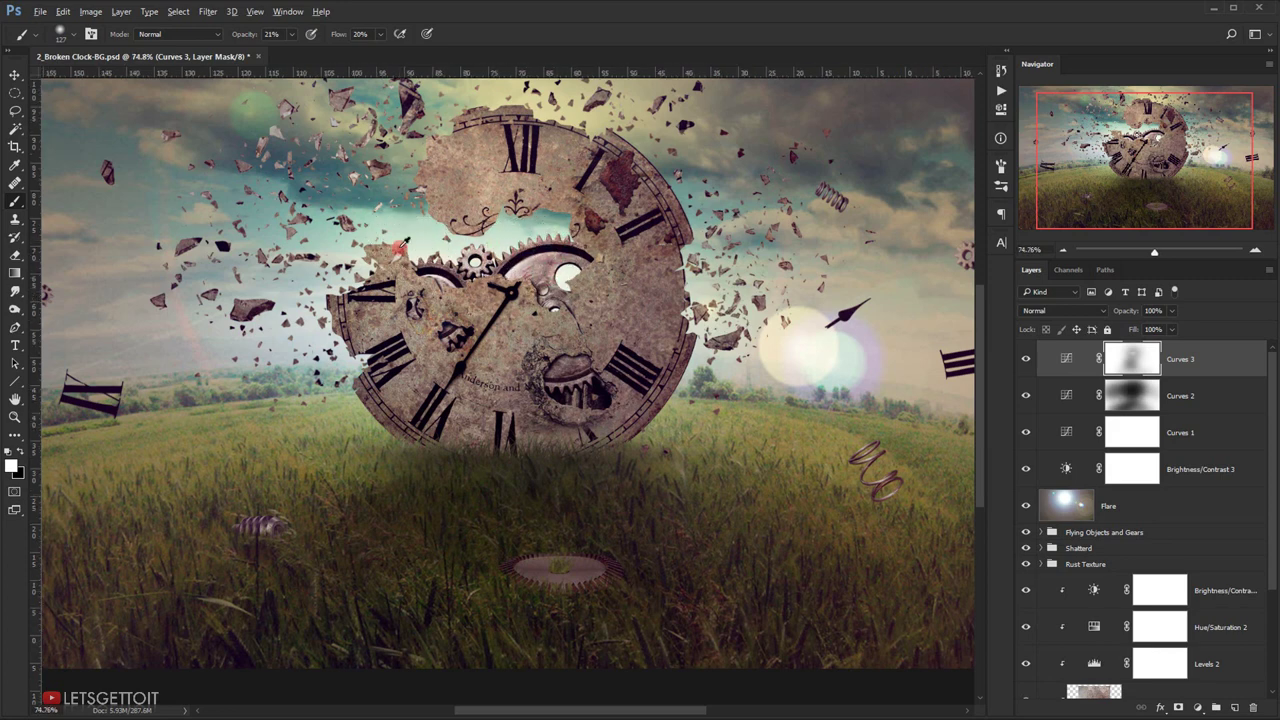
- Compare the full image with the masked Curves 3 layer hidden and shown
{"action": "scroll", "coordinate": [400, 250], "scroll_direction": "down", "scroll_amount": 3}
{"action": "left_click", "coordinate": [1027, 360]}
{"action": "left_click", "coordinate": [1027, 360]}
{"action": "left_click", "coordinate": [1027, 360]}
{"action": "left_click", "coordinate": [1027, 360]}
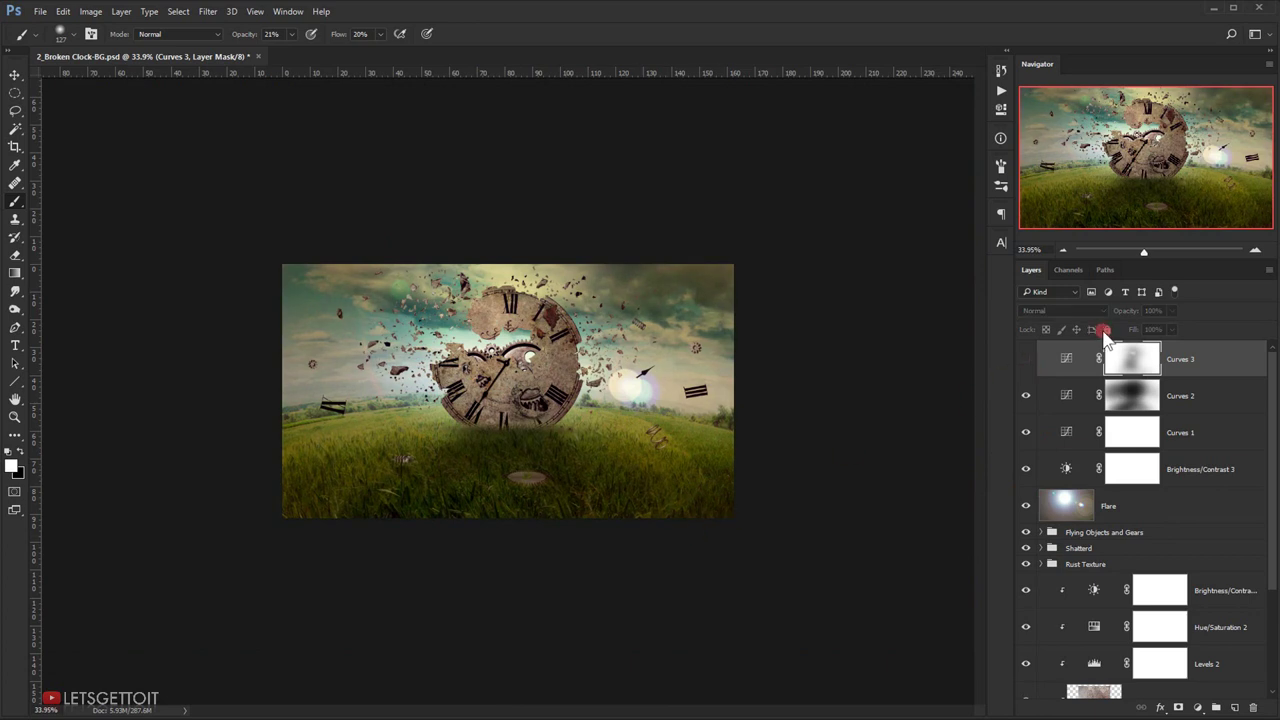
{"action": "left_click", "coordinate": [1024, 362]}
- Enlarge the brush and paint black on the Curves 3 mask over the grass, checking the layer's effect
{"action": "mouse_move", "coordinate": [557, 493]}
{"action": "left_mouse_down"}
{"action": "mouse_move", "coordinate": [612, 498]}
{"action": "mouse_move", "coordinate": [541, 499]}
{"action": "mouse_move", "coordinate": [797, 463]}
{"action": "mouse_move", "coordinate": [625, 504]}
{"action": "mouse_move", "coordinate": [613, 494]}
{"action": "mouse_move", "coordinate": [712, 474]}
{"action": "mouse_move", "coordinate": [662, 468]}
{"action": "mouse_move", "coordinate": [719, 502]}
{"action": "mouse_move", "coordinate": [730, 500]}
{"action": "mouse_move", "coordinate": [579, 480]}
{"action": "mouse_move", "coordinate": [663, 475]}
{"action": "mouse_move", "coordinate": [637, 470]}
{"action": "mouse_move", "coordinate": [492, 496]}
{"action": "mouse_move", "coordinate": [347, 485]}
{"action": "mouse_move", "coordinate": [385, 473]}
{"action": "mouse_move", "coordinate": [364, 470]}
{"action": "mouse_move", "coordinate": [391, 456]}
{"action": "mouse_move", "coordinate": [309, 492]}
{"action": "mouse_move", "coordinate": [464, 487]}
{"action": "mouse_move", "coordinate": [760, 543]}
{"action": "left_mouse_up"}
{"action": "key", "text": "x"}
{"action": "left_click", "coordinate": [434, 503], "text": "ctrl"}
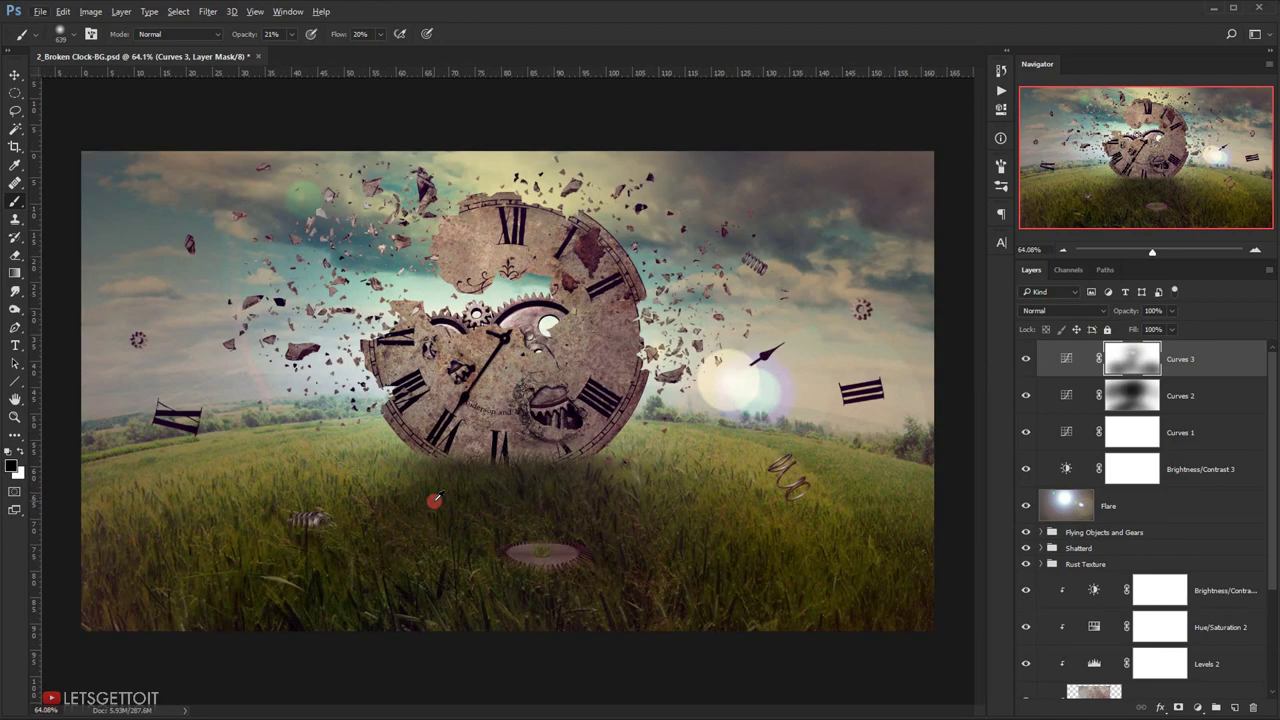
{"action": "left_click", "coordinate": [1026, 362]}
{"action": "left_click", "coordinate": [1026, 362]}
- Enlarge the brush to 749 px and paint more black on the Curves 3 mask across the lower grass
{"action": "mouse_move", "coordinate": [600, 560]}
{"action": "left_mouse_down"}
{"action": "mouse_move", "coordinate": [363, 603]}
{"action": "mouse_move", "coordinate": [858, 592]}
{"action": "mouse_move", "coordinate": [520, 605]}
{"action": "mouse_move", "coordinate": [334, 594]}
{"action": "mouse_move", "coordinate": [624, 574]}
{"action": "mouse_move", "coordinate": [897, 586]}
{"action": "mouse_move", "coordinate": [880, 597]}
{"action": "mouse_move", "coordinate": [278, 588]}
{"action": "mouse_move", "coordinate": [207, 568]}
{"action": "mouse_move", "coordinate": [245, 535]}
{"action": "mouse_move", "coordinate": [40, 612]}
{"action": "mouse_move", "coordinate": [240, 590]}
{"action": "left_mouse_up"}
{"action": "scroll", "coordinate": [238, 590], "scroll_direction": "down", "scroll_amount": 5}
{"action": "left_click_drag", "start_coordinate": [394, 485], "coordinate": [406, 489]}
{"action": "mouse_move", "coordinate": [682, 485]}
{"action": "left_mouse_down"}
{"action": "mouse_move", "coordinate": [494, 467]}
{"action": "mouse_move", "coordinate": [329, 495]}
{"action": "mouse_move", "coordinate": [461, 500]}
{"action": "mouse_move", "coordinate": [602, 476]}
{"action": "mouse_move", "coordinate": [530, 463]}
{"action": "mouse_move", "coordinate": [620, 480]}
{"action": "left_mouse_up"}
{"action": "scroll", "coordinate": [620, 480], "scroll_direction": "up", "scroll_amount": 2}
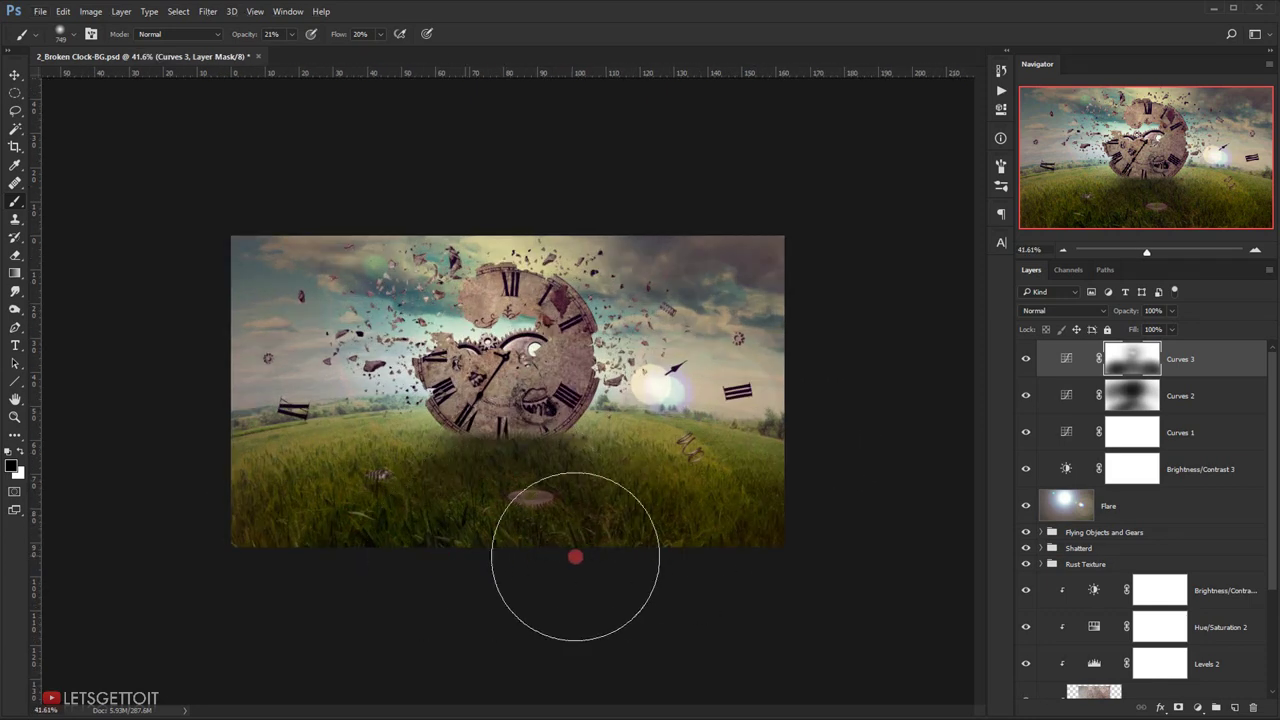
- Compare the image with the Curves 2 and Curves 3 layers toggled, examining the grading at different magnifications
{"action": "left_click", "coordinate": [1035, 365]}
{"action": "left_click", "coordinate": [1026, 397]}
{"action": "left_click", "coordinate": [1026, 397]}
{"action": "left_click", "coordinate": [1026, 397]}
{"action": "left_click", "coordinate": [1026, 397]}
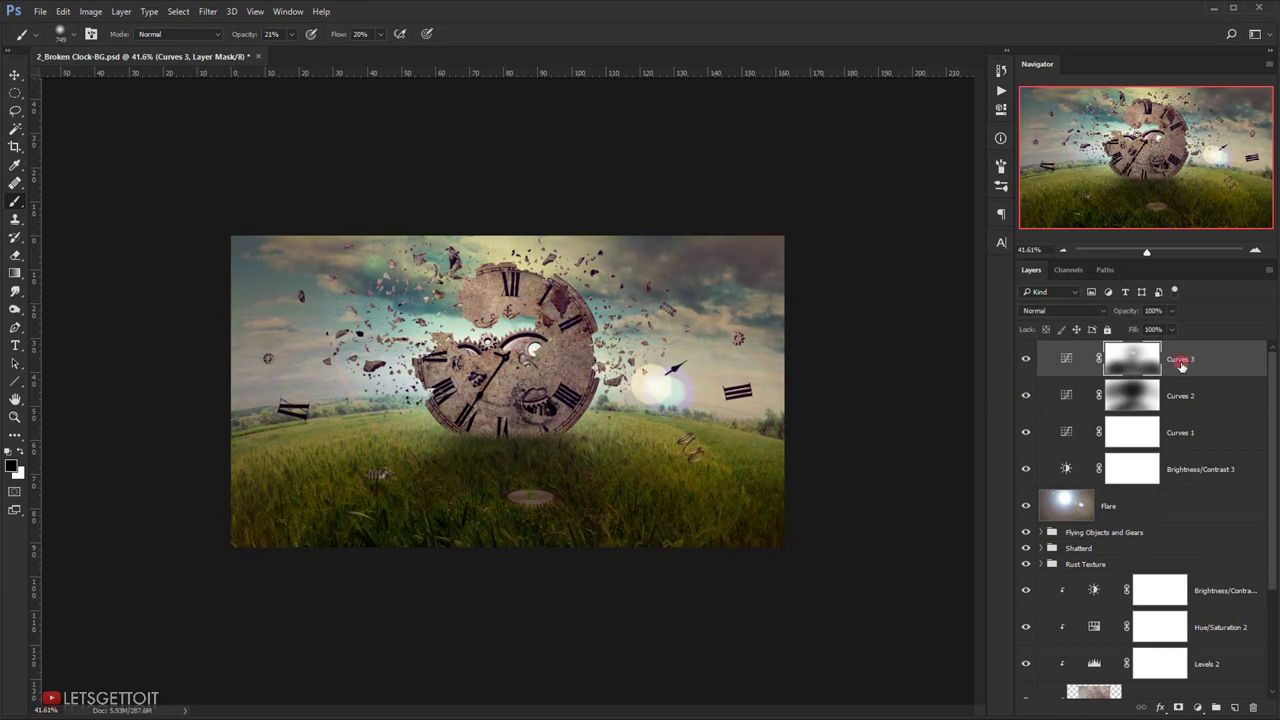
{"action": "scroll", "coordinate": [525, 345], "scroll_direction": "up", "scroll_amount": 2}
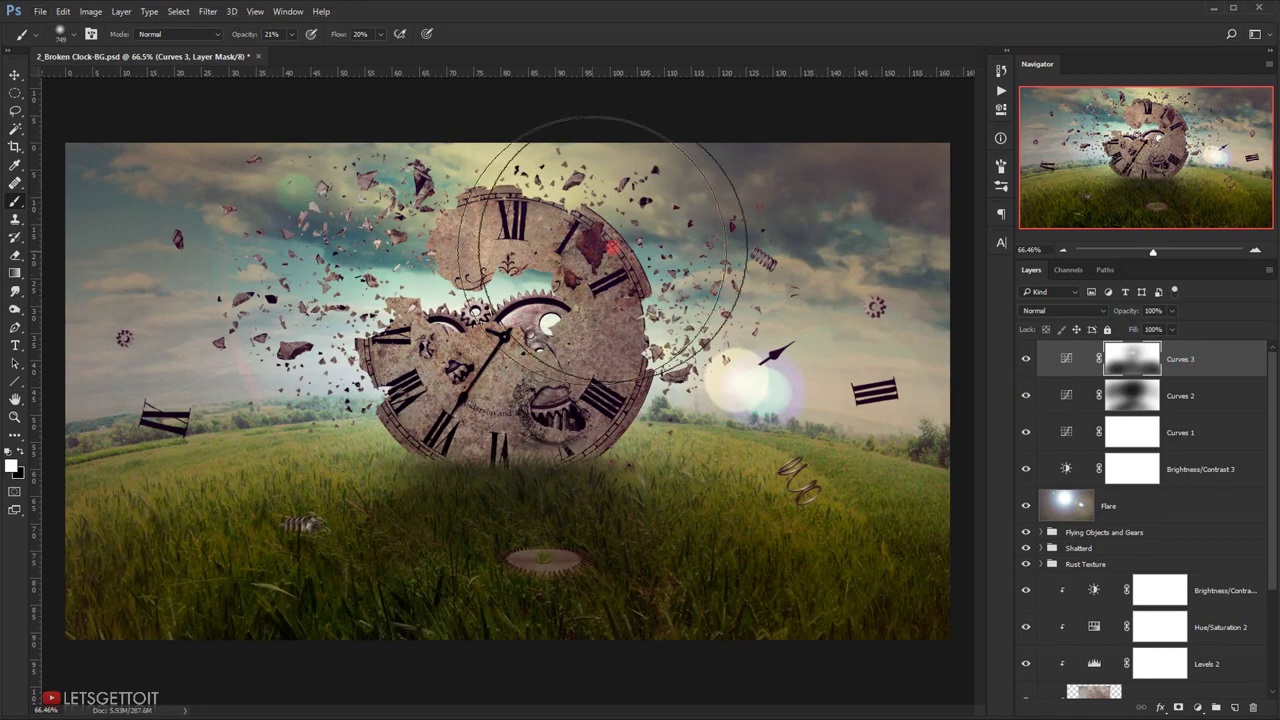
{"action": "scroll", "coordinate": [863, 209], "scroll_direction": "down", "scroll_amount": 3}
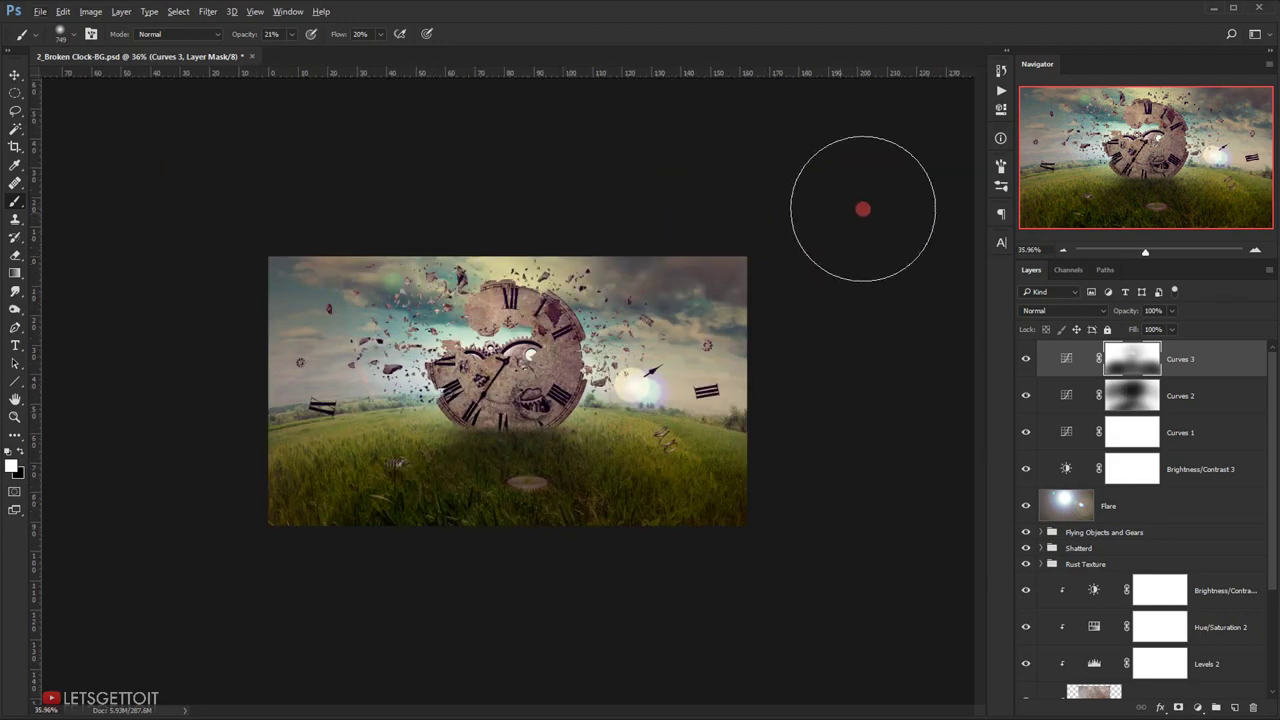
{"action": "scroll", "coordinate": [863, 209], "scroll_direction": "up", "scroll_amount": 3}
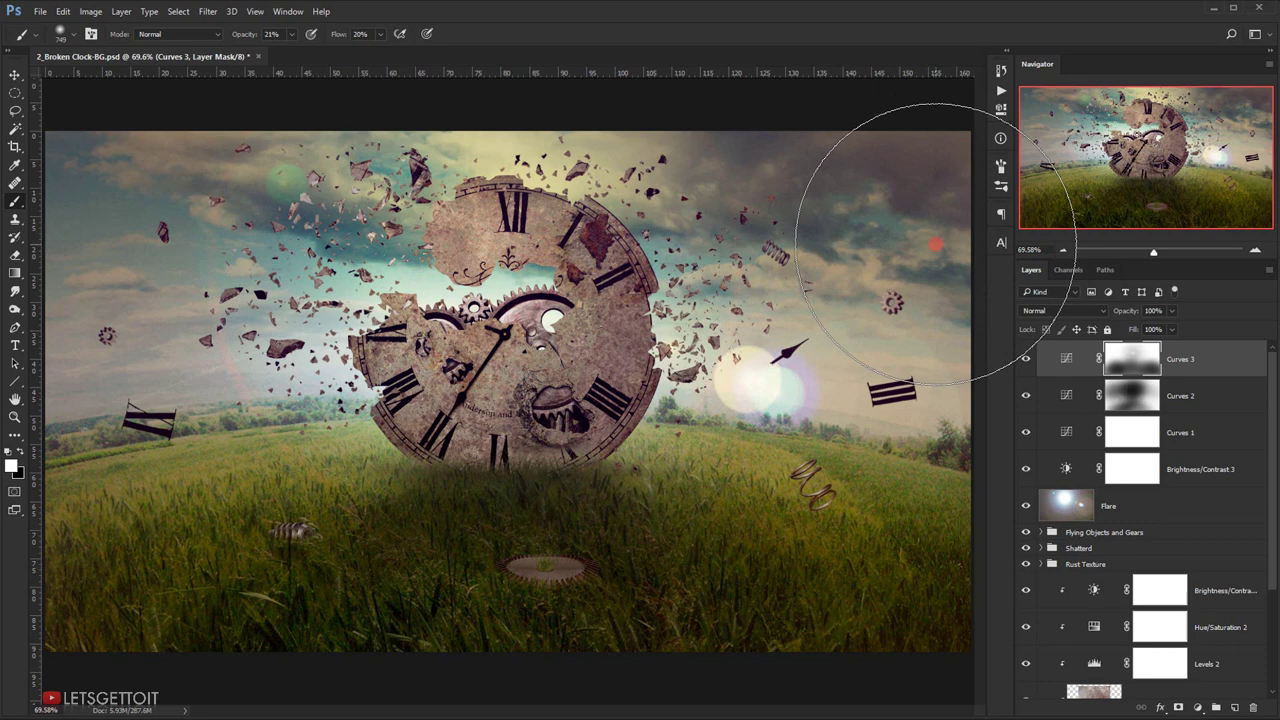
- Add a Curves adjustment layer above Curves 3 and place shadow and highlight points on its RGB curve
{"action": "left_click", "coordinate": [1196, 707]}
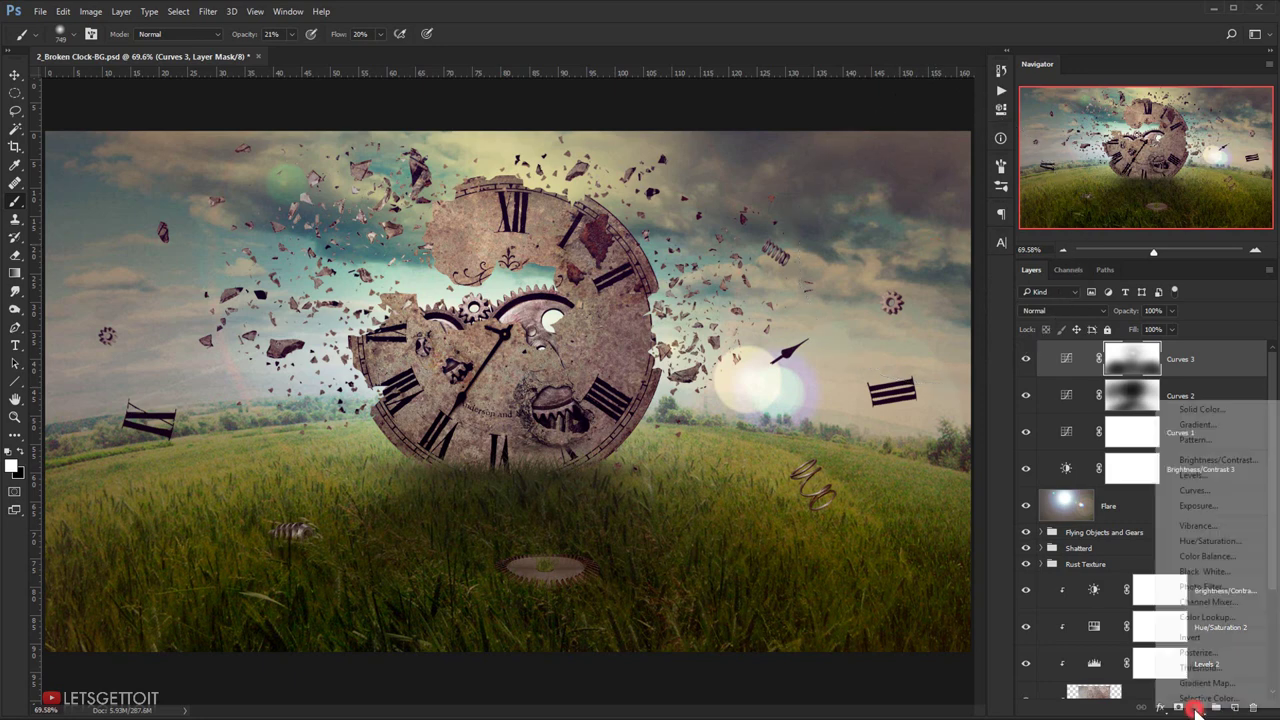
{"action": "left_click", "coordinate": [1238, 491]}
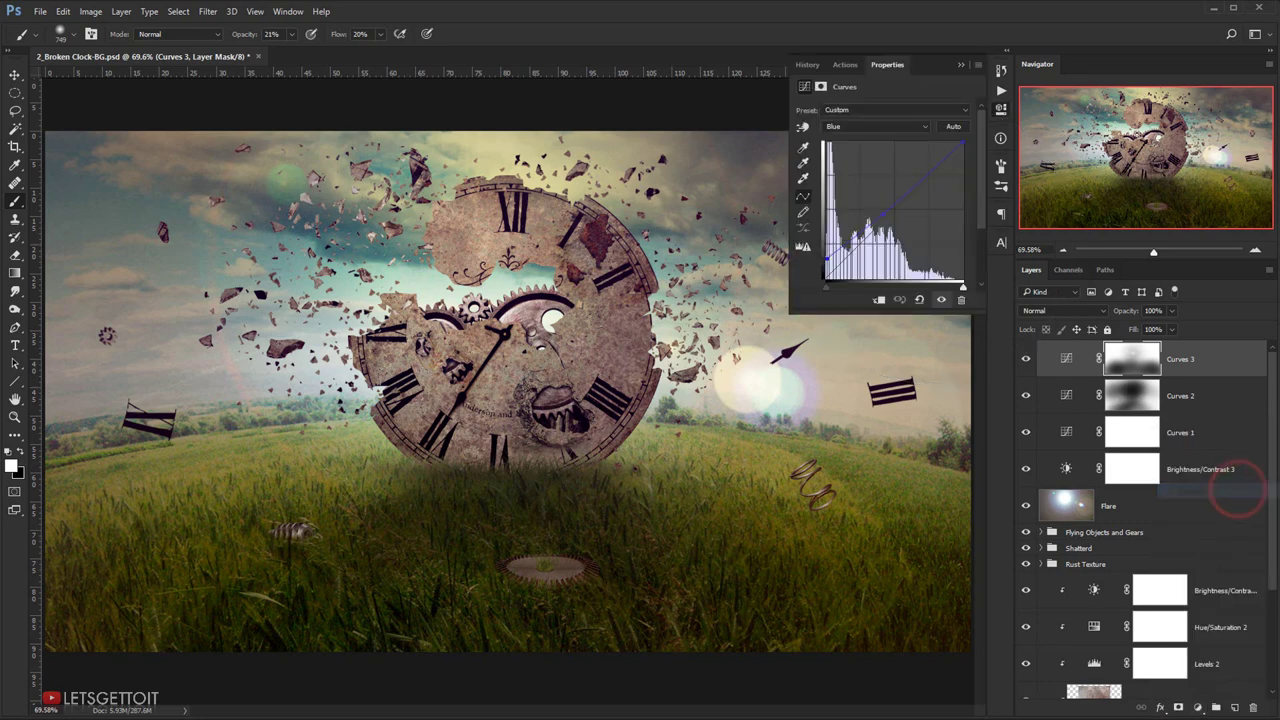
{"action": "left_click", "coordinate": [860, 246]}
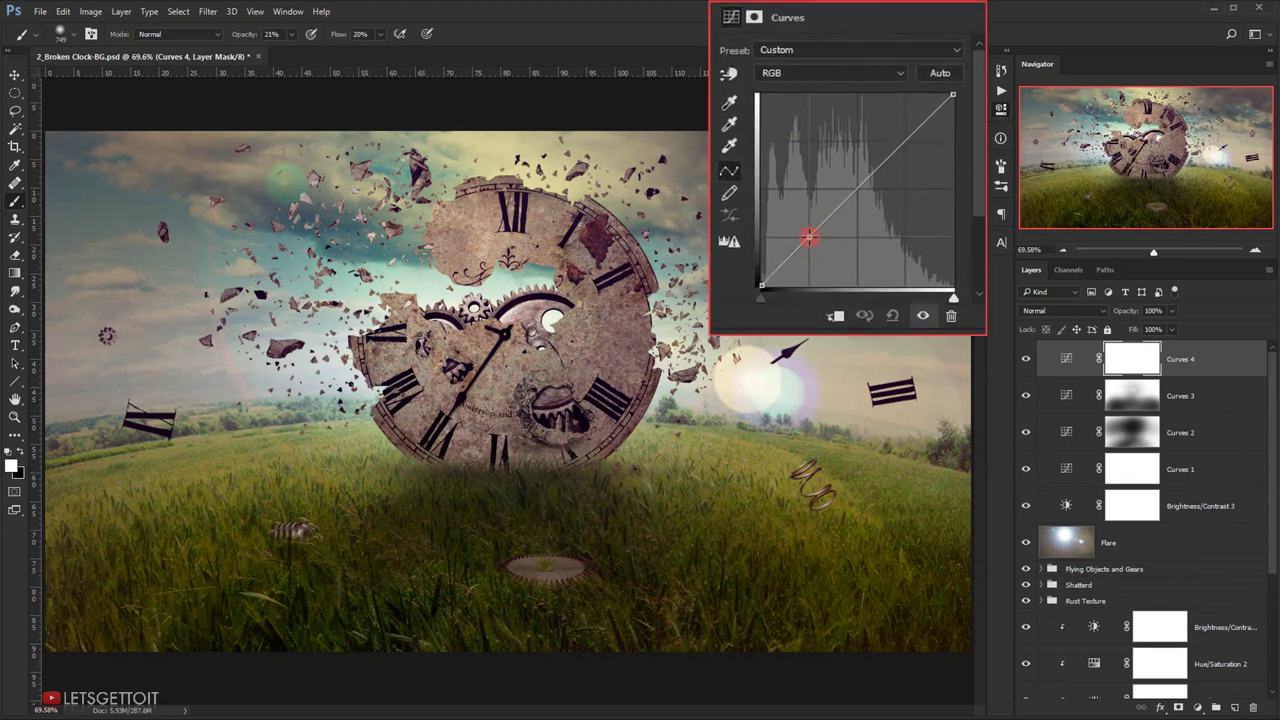
{"action": "left_click", "coordinate": [900, 145]}
{"action": "left_click_drag", "start_coordinate": [899, 143], "coordinate": [896, 137]}
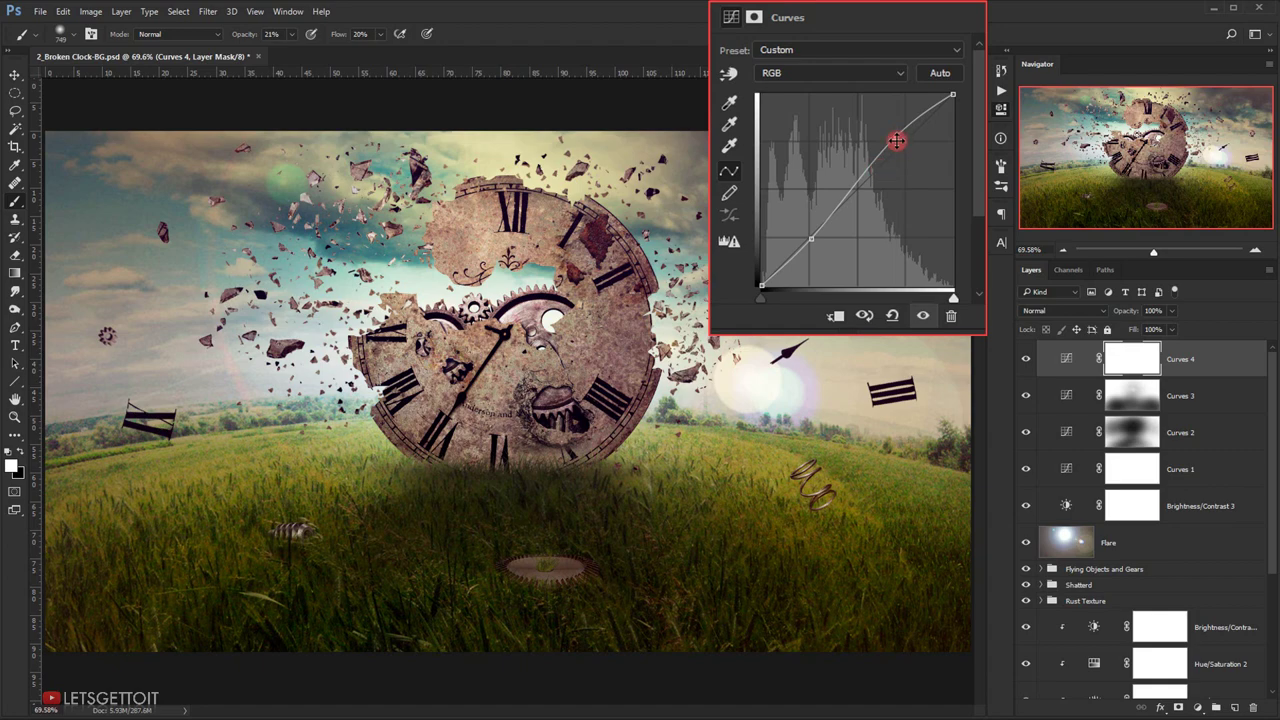
{"action": "left_click_drag", "start_coordinate": [897, 141], "coordinate": [901, 142]}
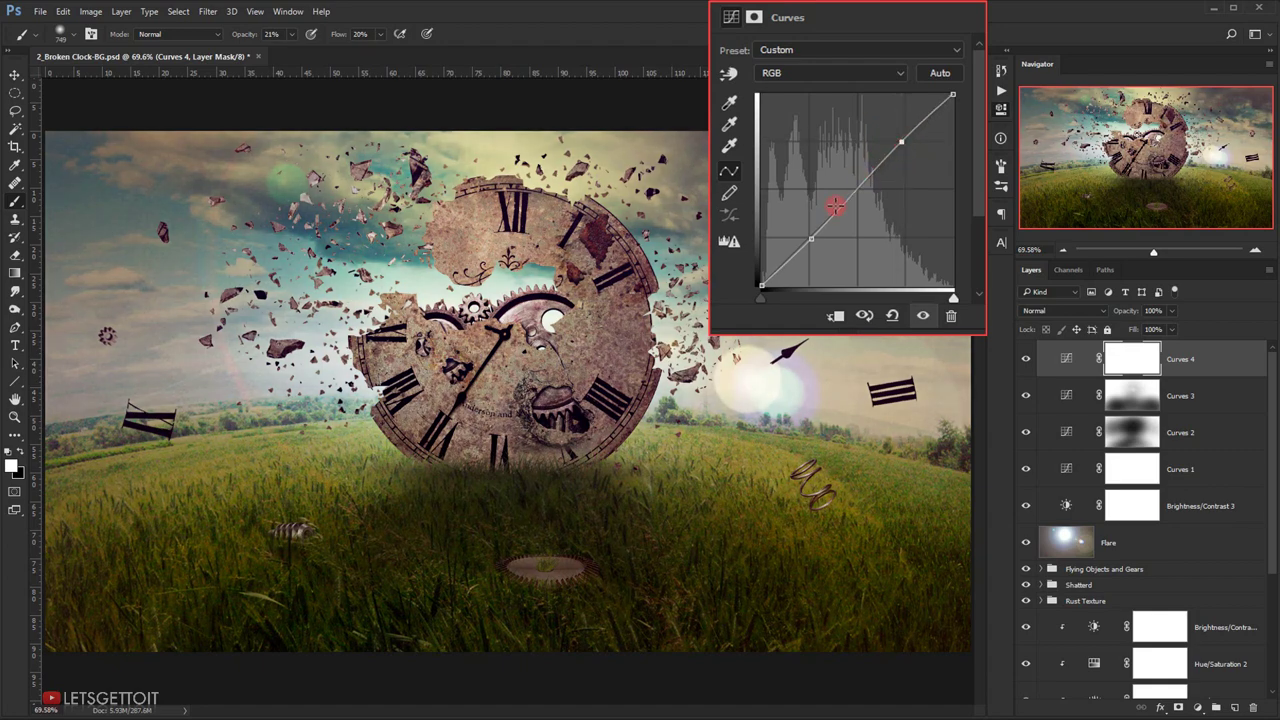
- Add a midtone point to the Curves 4 RGB curve and fine-tune its shadow point
{"action": "left_click_drag", "start_coordinate": [809, 240], "coordinate": [809, 240]}
{"action": "left_click_drag", "start_coordinate": [859, 187], "coordinate": [853, 190]}
{"action": "left_click_drag", "start_coordinate": [810, 238], "coordinate": [797, 251]}
{"action": "left_click_drag", "start_coordinate": [807, 239], "coordinate": [810, 238]}
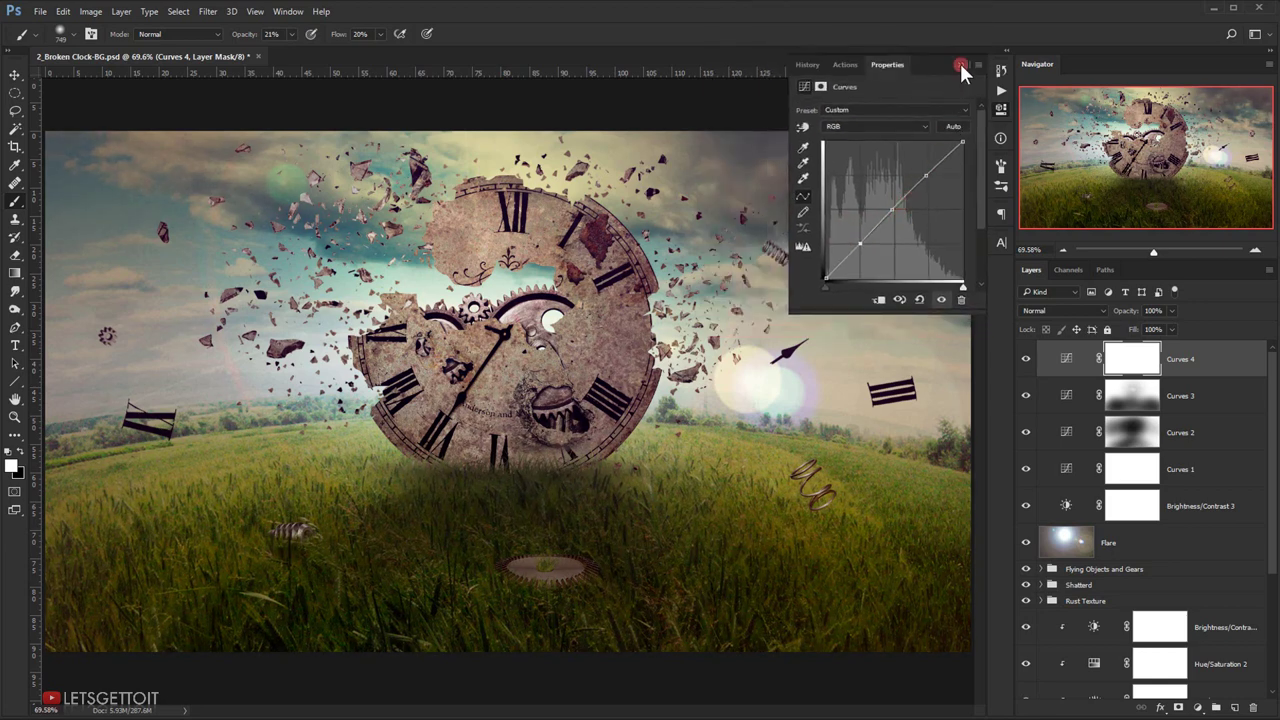
{"action": "left_click", "coordinate": [961, 66]}
- Compare the image with the Curves 4 layer hidden and shown
{"action": "left_click", "coordinate": [1029, 358]}
{"action": "left_click", "coordinate": [1029, 358]}
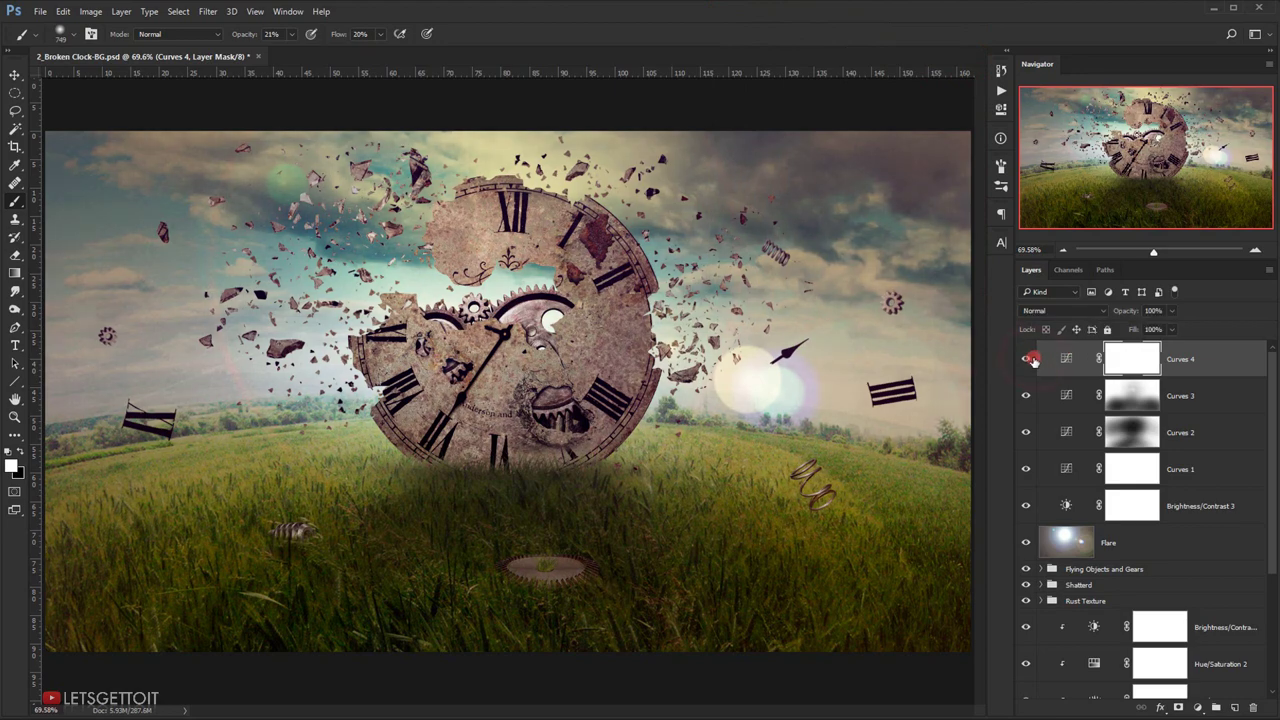
{"action": "left_click", "coordinate": [1144, 359]}
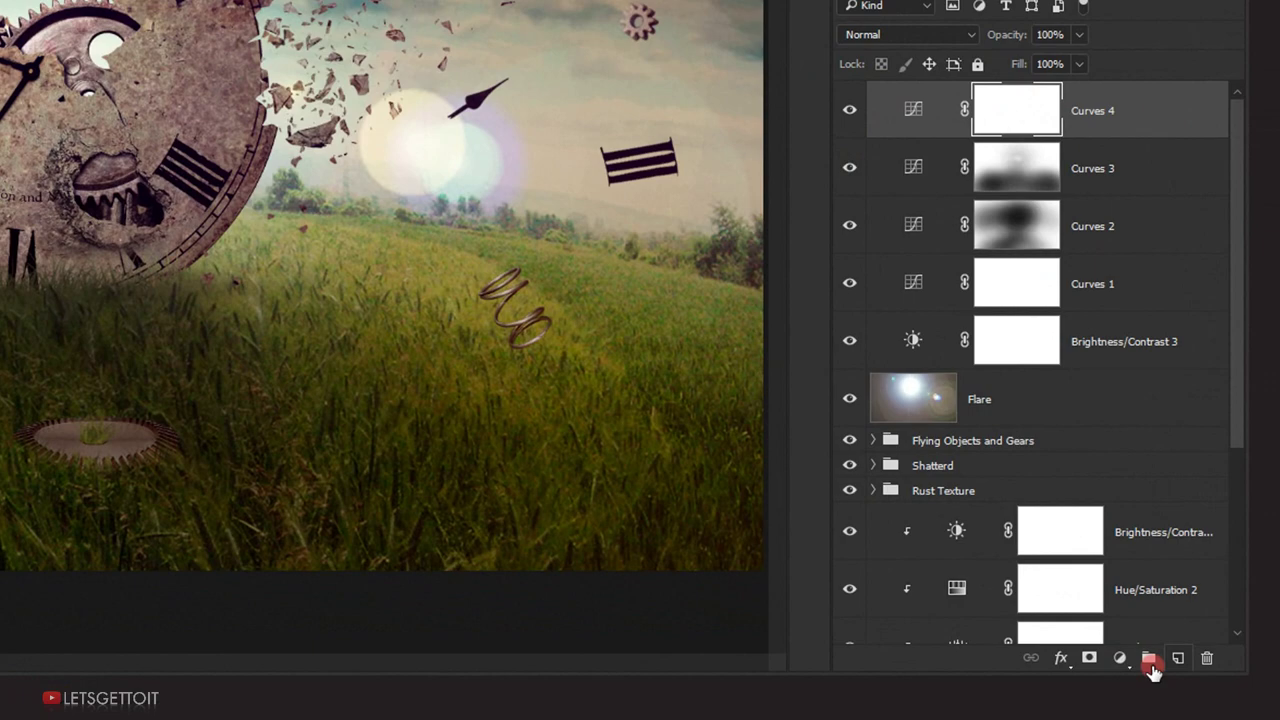
- Add a Selective Color layer above Curves 4 and tune its Neutrals, setting Cyan to +6% and adjusting Magenta, Yellow and Black
{"action": "left_click", "coordinate": [1197, 707]}
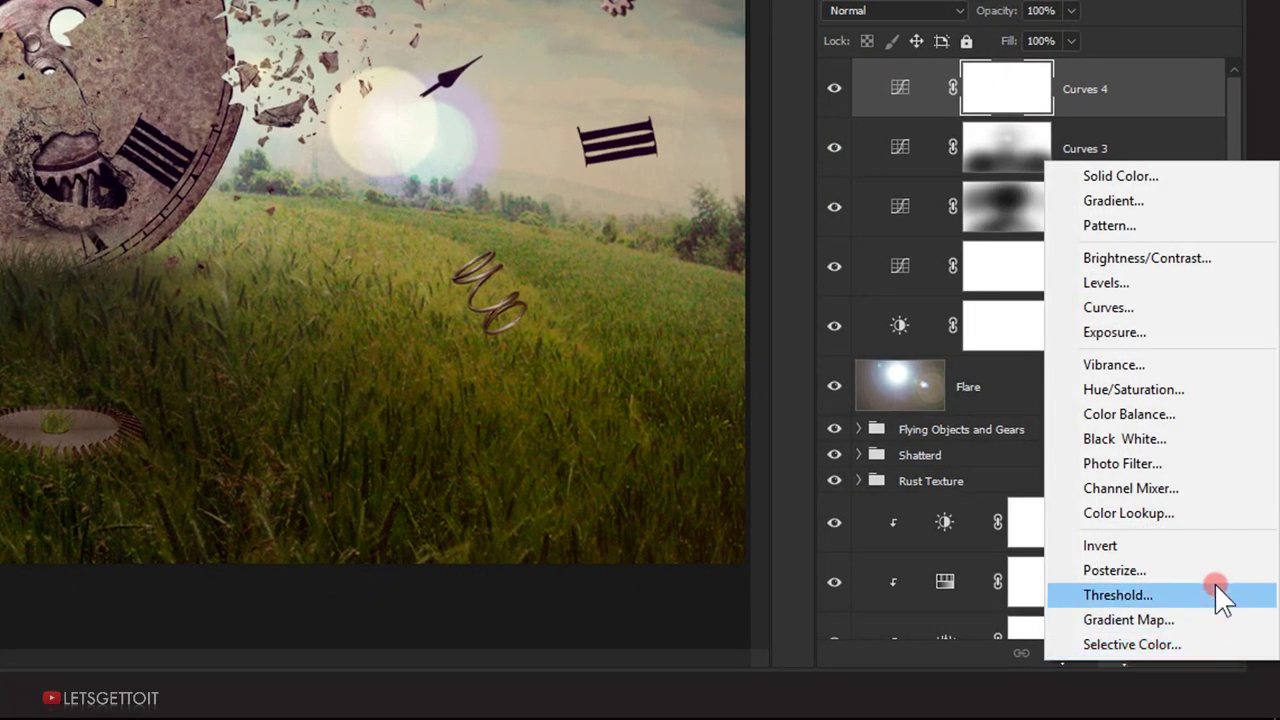
{"action": "left_click", "coordinate": [1165, 644]}
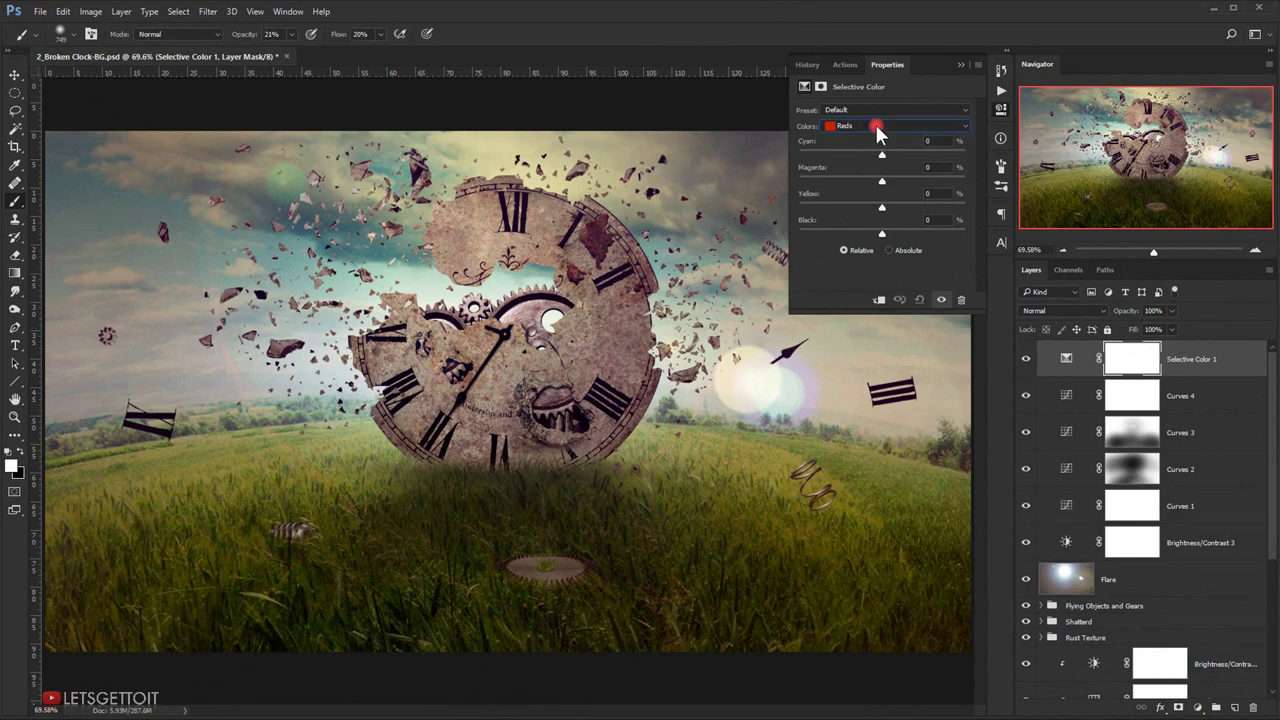
{"action": "left_click", "coordinate": [876, 127]}
{"action": "left_click", "coordinate": [836, 199]}
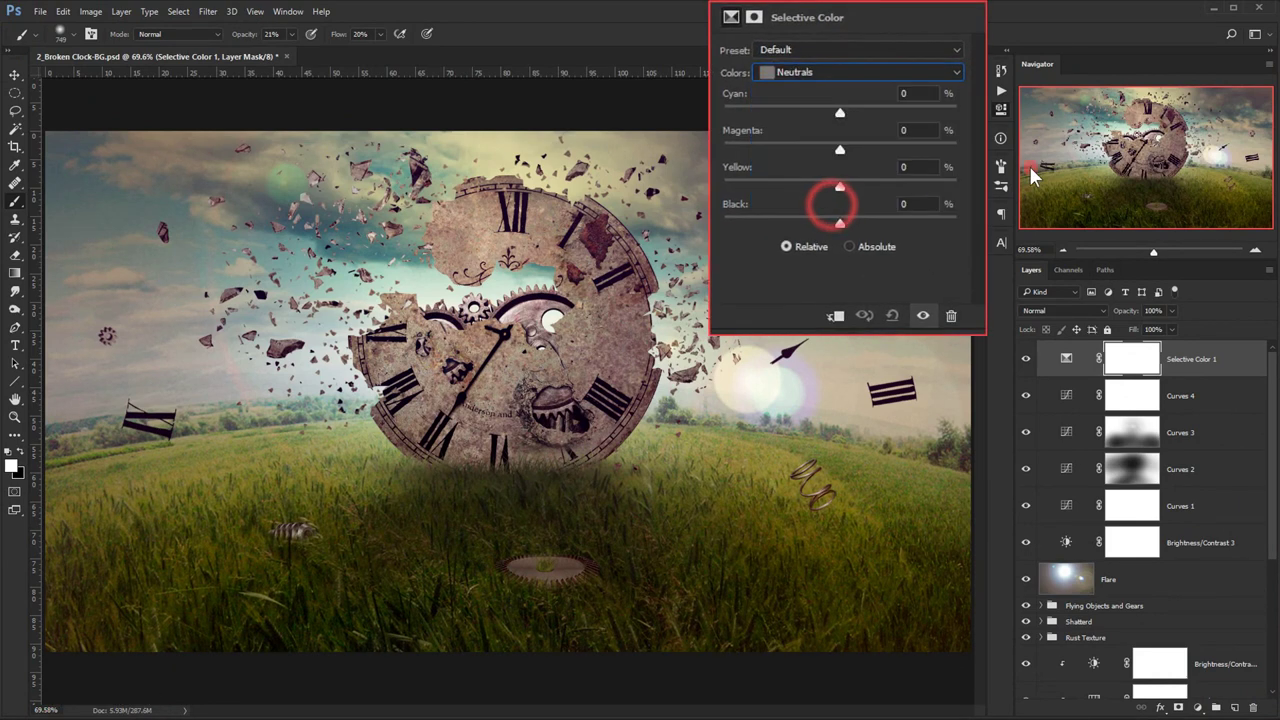
{"action": "left_click_drag", "start_coordinate": [840, 109], "coordinate": [844, 108]}
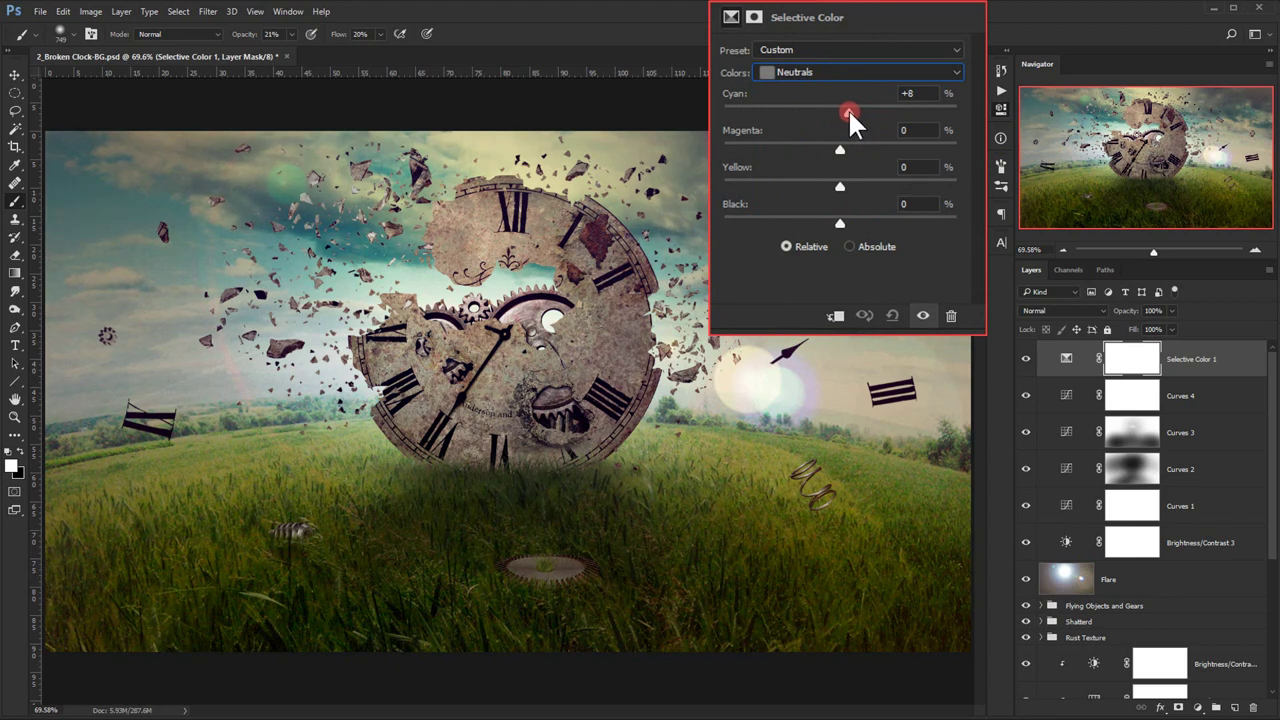
{"action": "left_click_drag", "start_coordinate": [847, 113], "coordinate": [847, 150]}
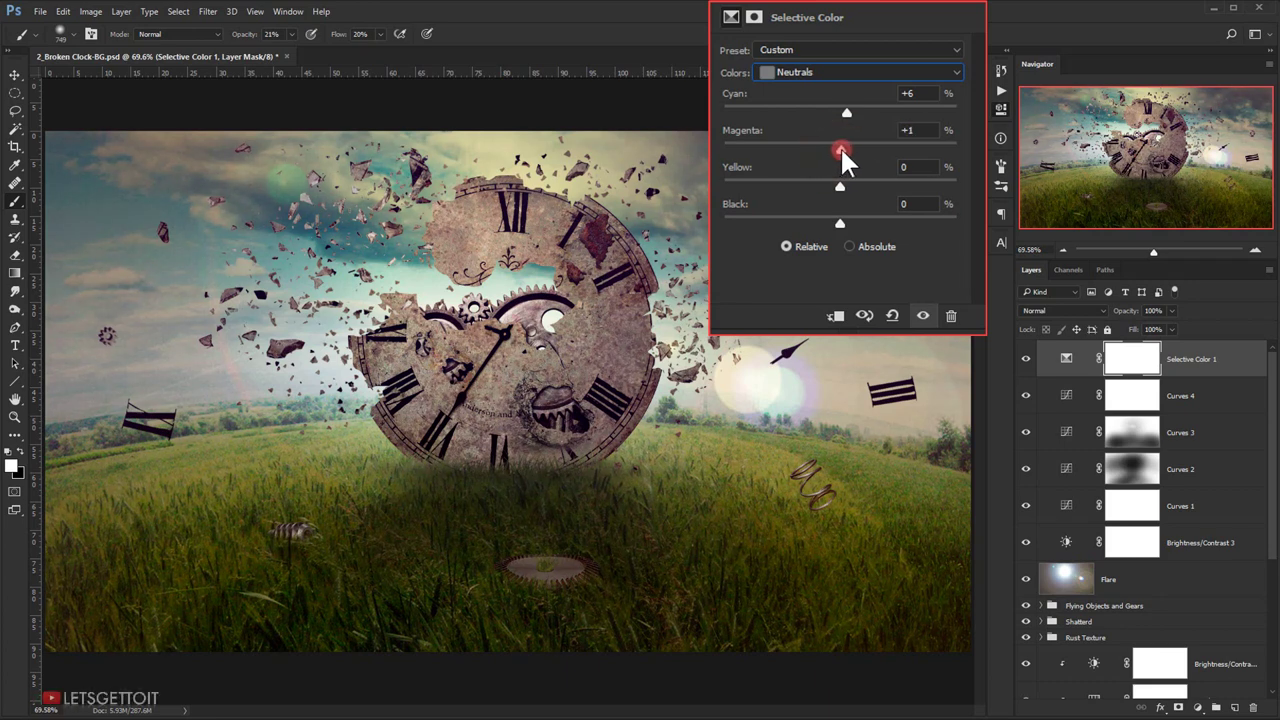
{"action": "left_click_drag", "start_coordinate": [842, 152], "coordinate": [838, 152]}
{"action": "left_click_drag", "start_coordinate": [836, 183], "coordinate": [841, 212]}
- Set the Selective Color layer's Blacks to Cyan +2%, Magenta +3%, Yellow +2% and Black +2%
{"action": "left_click", "coordinate": [820, 75]}
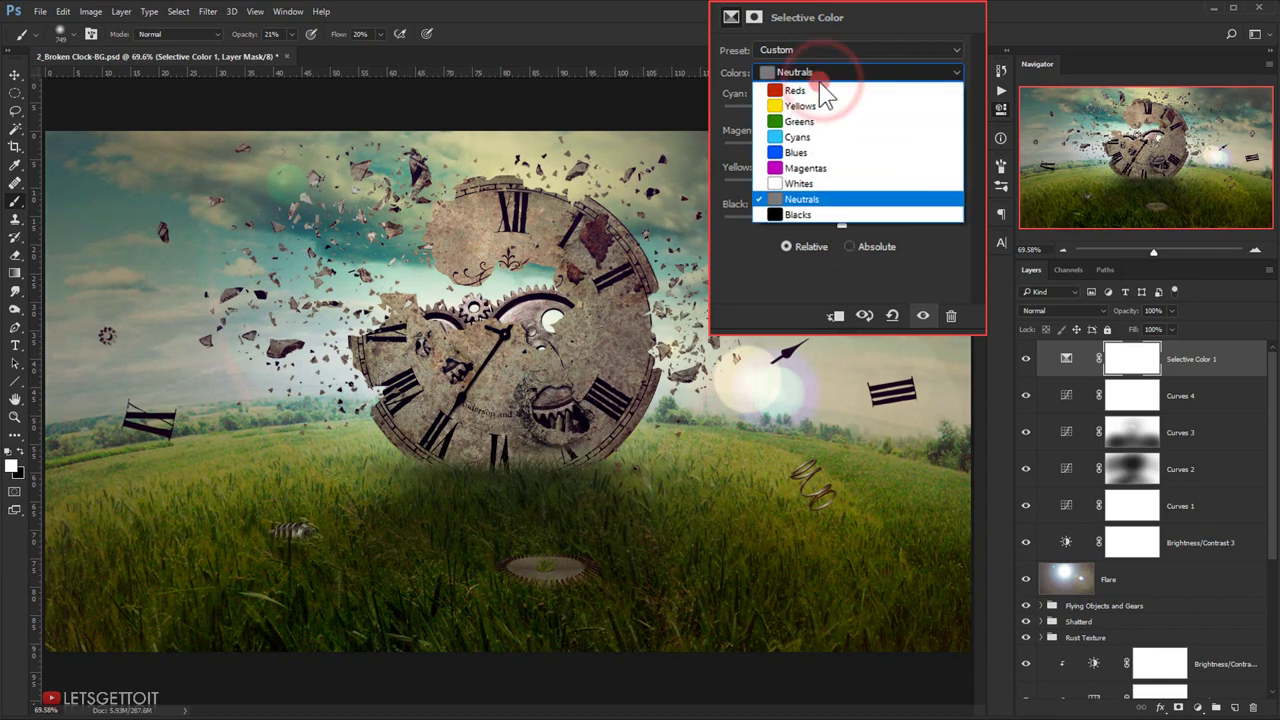
{"action": "left_click", "coordinate": [793, 213]}
{"action": "double_click", "coordinate": [906, 204]}
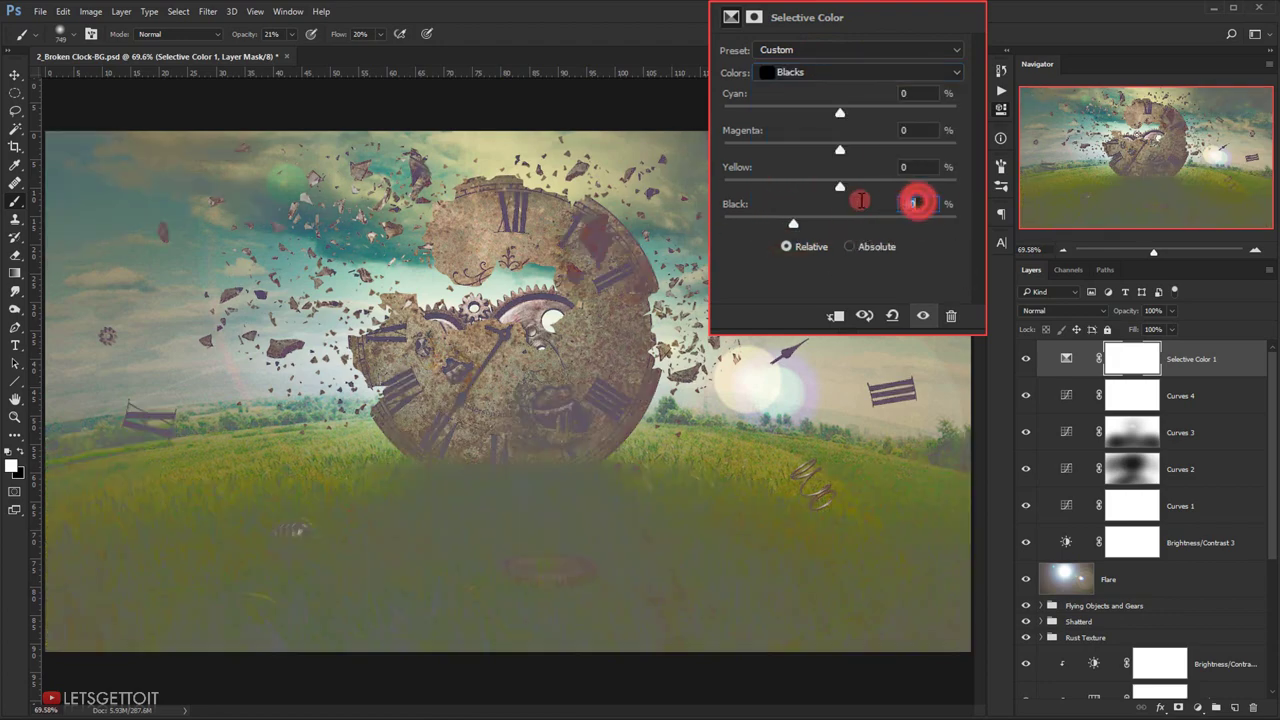
{"action": "type", "text": "0"}
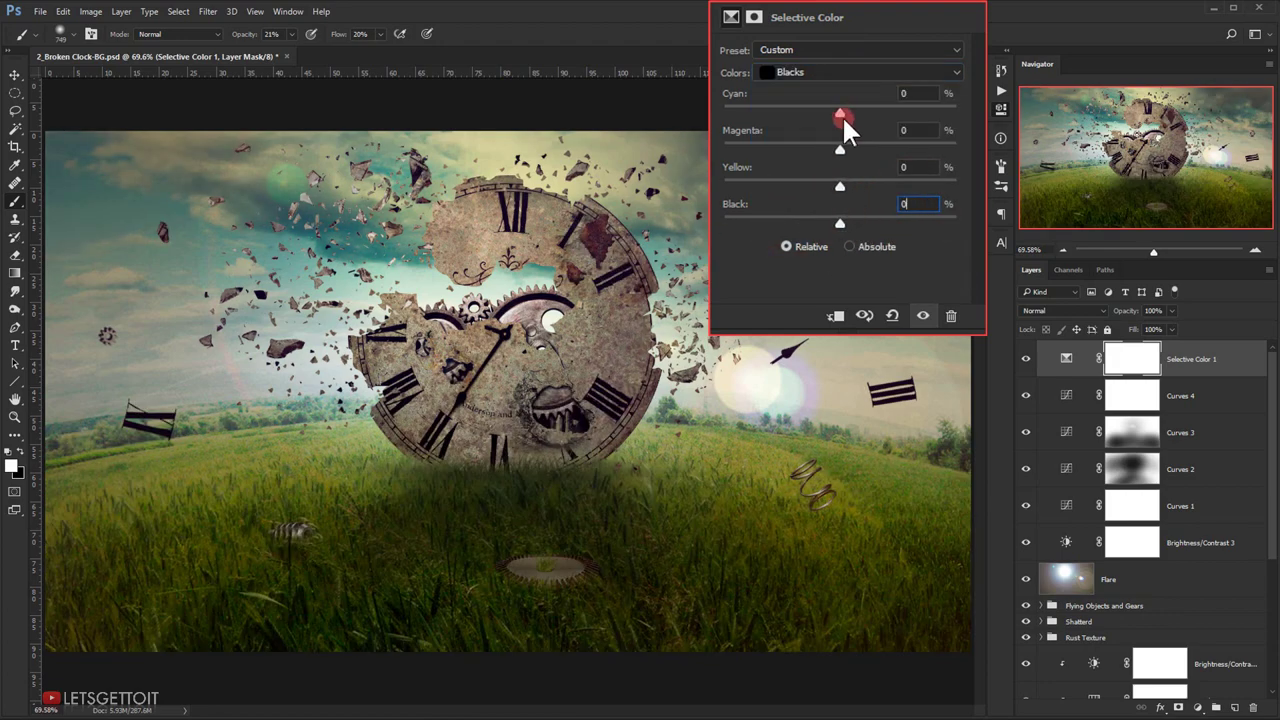
{"action": "left_click_drag", "start_coordinate": [839, 108], "coordinate": [843, 148]}
{"action": "mouse_move", "coordinate": [847, 188]}
{"action": "left_mouse_down"}
{"action": "mouse_move", "coordinate": [864, 187]}
{"action": "mouse_move", "coordinate": [821, 184]}
{"action": "mouse_move", "coordinate": [846, 184]}
{"action": "left_mouse_up"}
{"action": "type", "text": "0"}
{"action": "left_click_drag", "start_coordinate": [846, 217], "coordinate": [841, 220]}
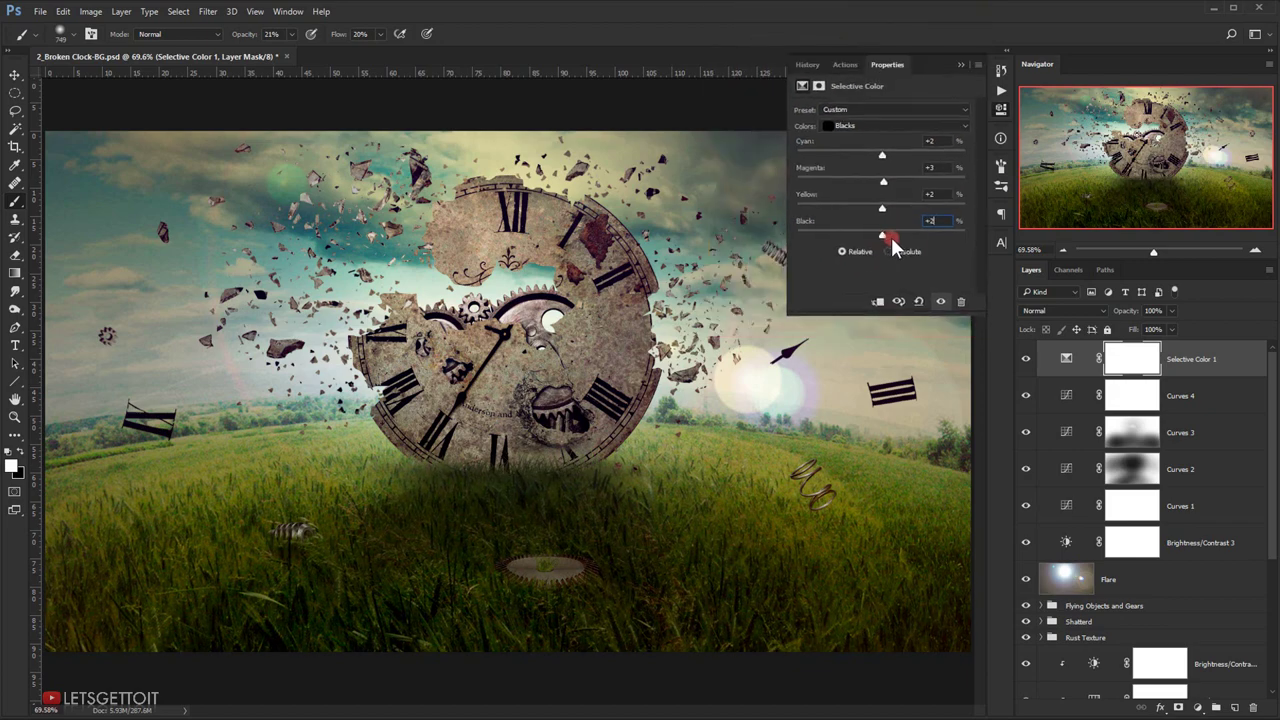
{"action": "left_click", "coordinate": [960, 64]}
- Compare the image with the Selective Color 1 layer hidden and shown
{"action": "left_click", "coordinate": [1027, 359]}
{"action": "left_click", "coordinate": [1027, 359]}
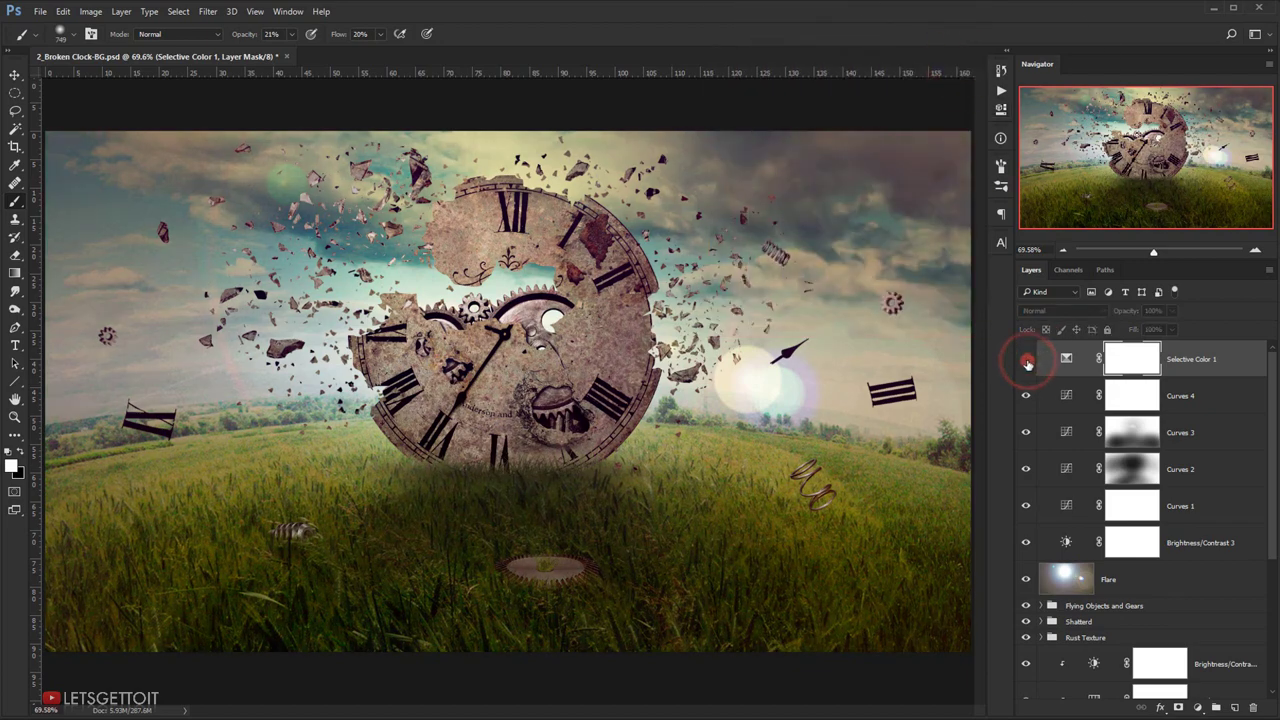
{"action": "left_click", "coordinate": [1027, 359]}
{"action": "left_click", "coordinate": [1027, 359]}
{"action": "left_click", "coordinate": [1027, 359]}
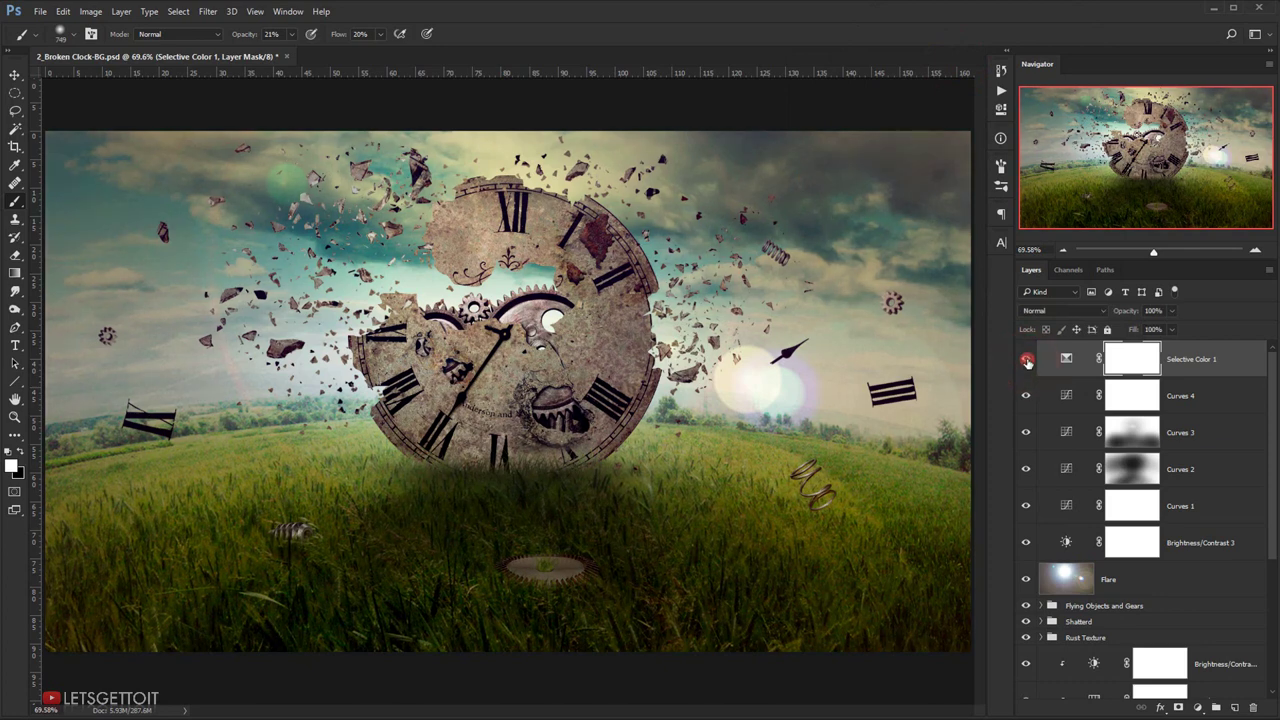
- Lower the Selective Color 1 layer's opacity to 74% and check the softened effect by hiding and showing the layer
{"action": "left_click", "coordinate": [1120, 311]}
{"action": "left_click_drag", "start_coordinate": [1120, 311], "coordinate": [1117, 313]}
{"action": "left_click", "coordinate": [1025, 365]}
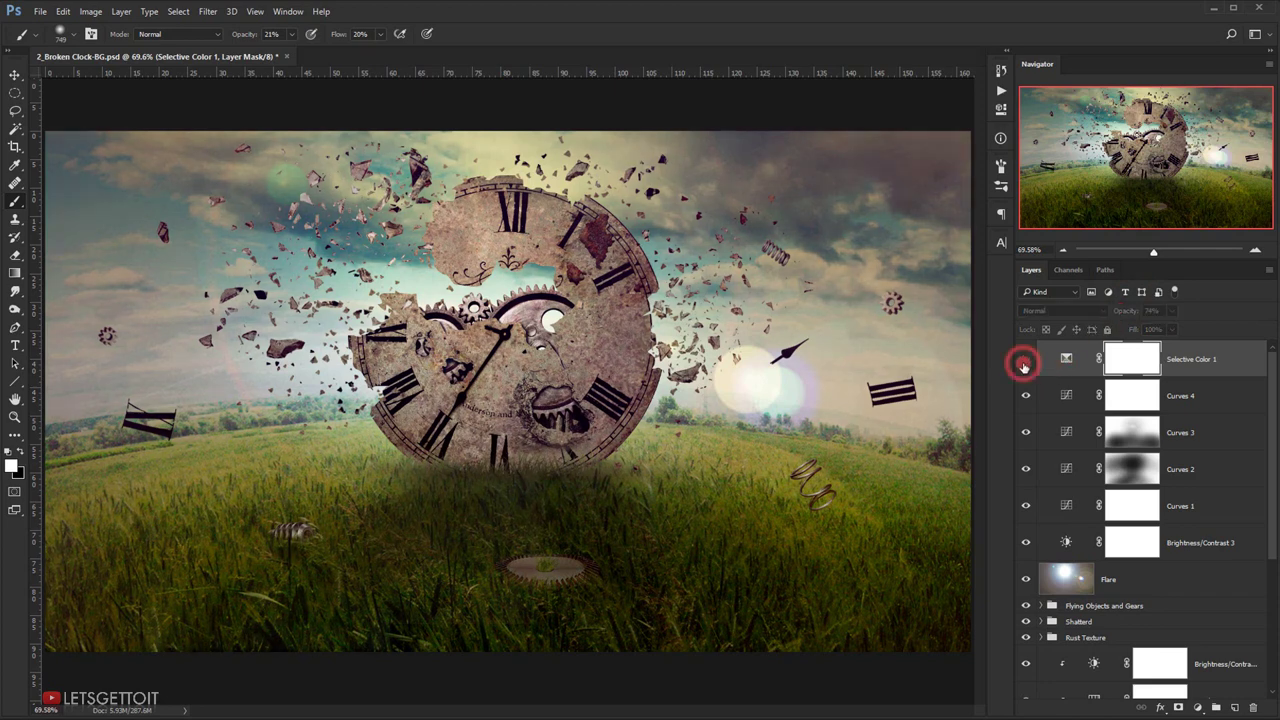
{"action": "left_click", "coordinate": [1025, 365]}
{"action": "left_click", "coordinate": [1025, 365]}
{"action": "left_click", "coordinate": [1025, 365]}
{"action": "left_click", "coordinate": [1025, 365]}
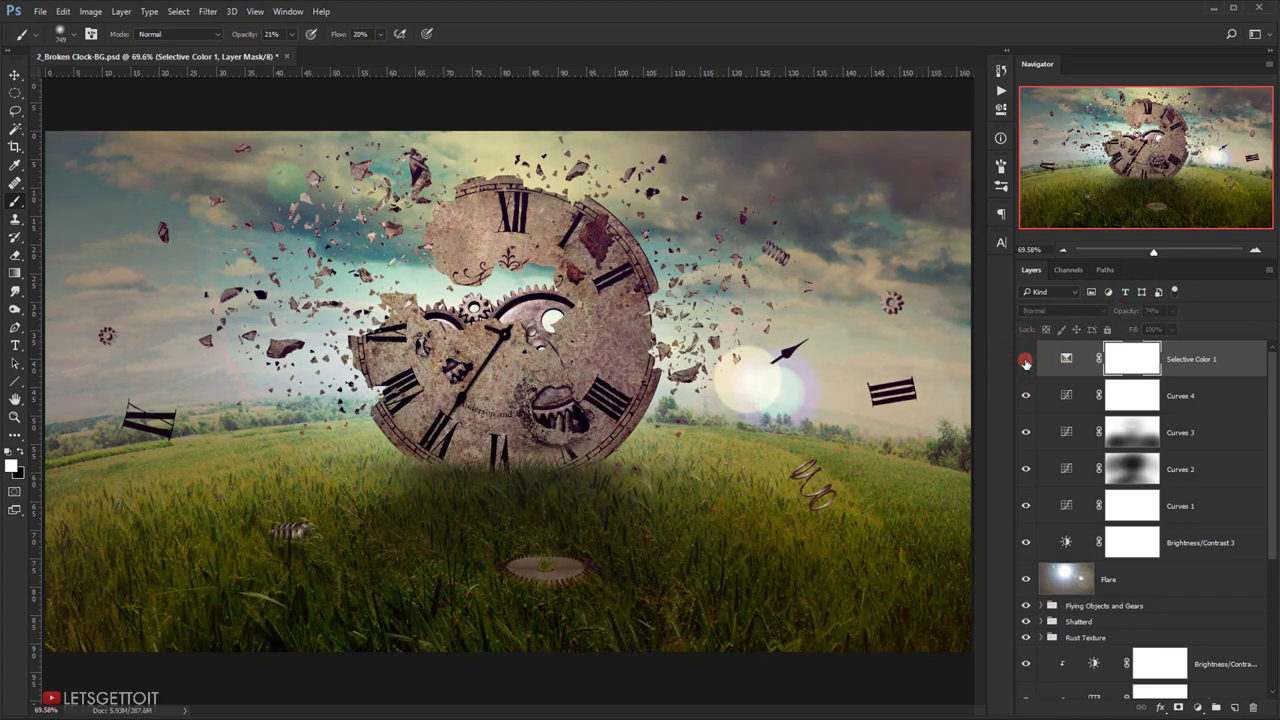
{"action": "left_click", "coordinate": [1025, 363]}
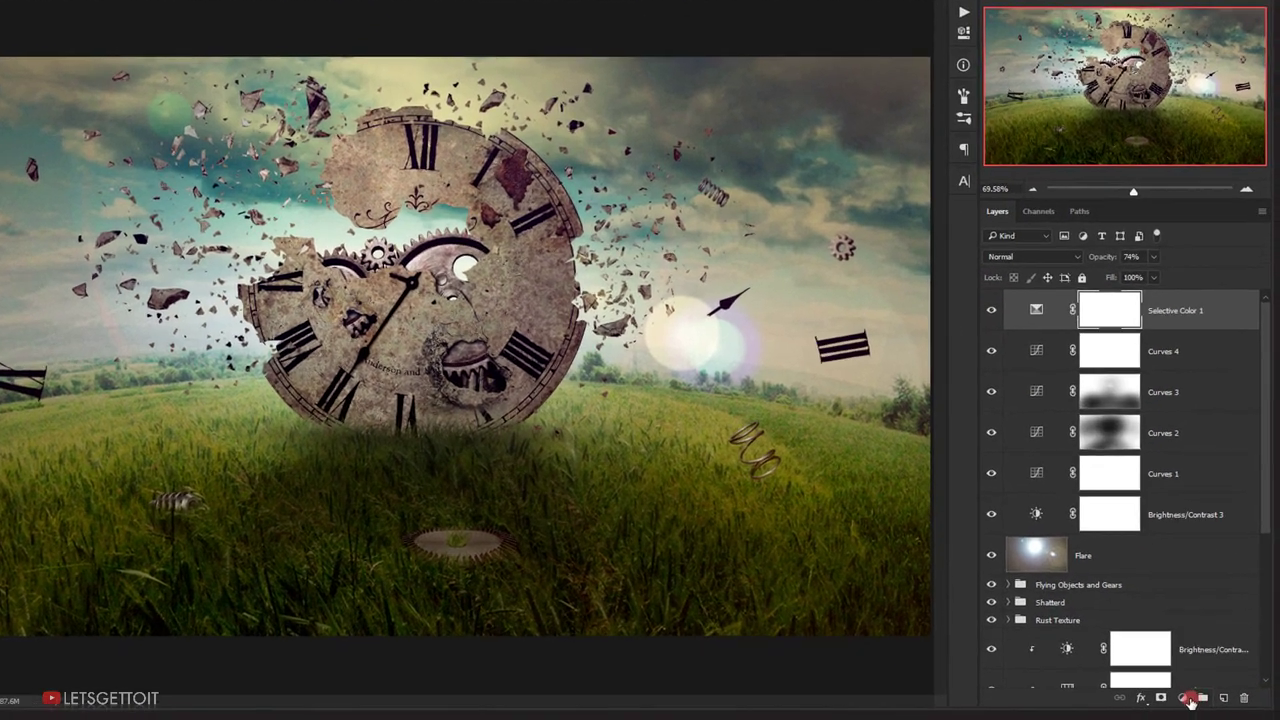
- Add an Exposure adjustment layer above Selective Color 1, set its Offset to +0.0042 and slightly adjust the Gamma Correction
{"action": "left_click", "coordinate": [1185, 699]}
{"action": "left_click", "coordinate": [1197, 484]}
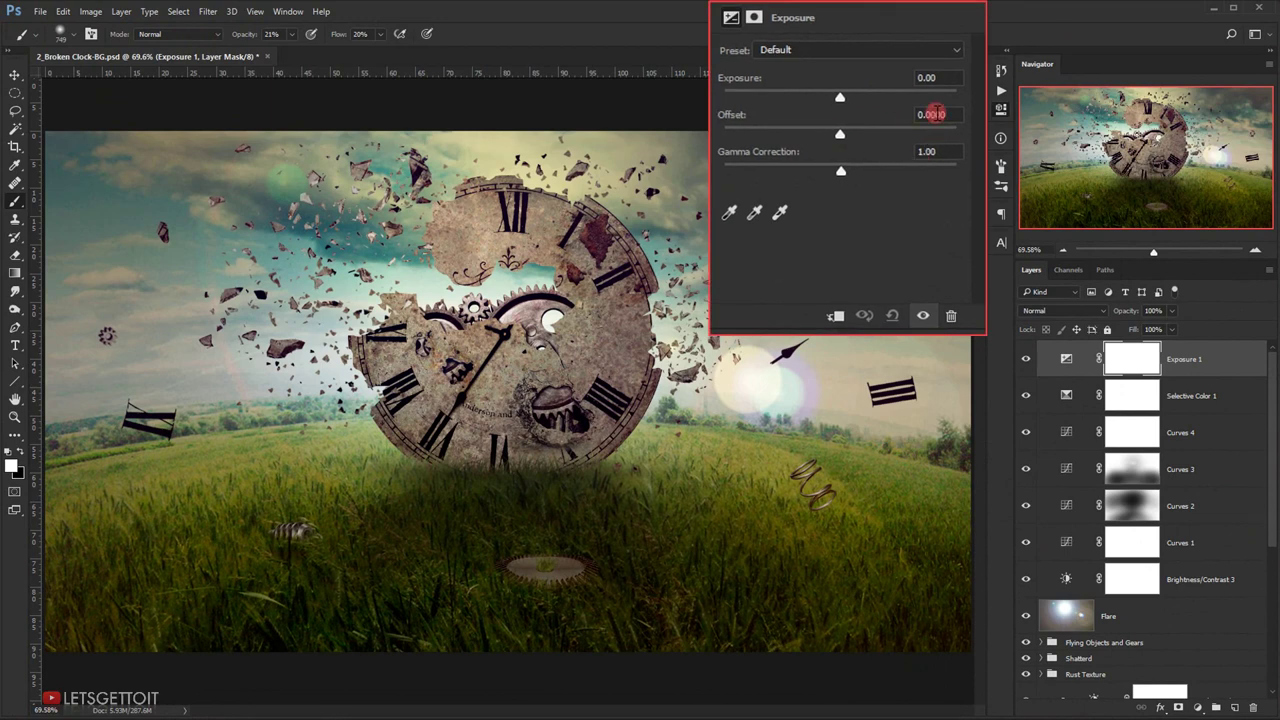
{"action": "left_click", "coordinate": [828, 134]}
{"action": "left_click_drag", "start_coordinate": [843, 134], "coordinate": [842, 133]}
{"action": "left_click", "coordinate": [935, 120]}
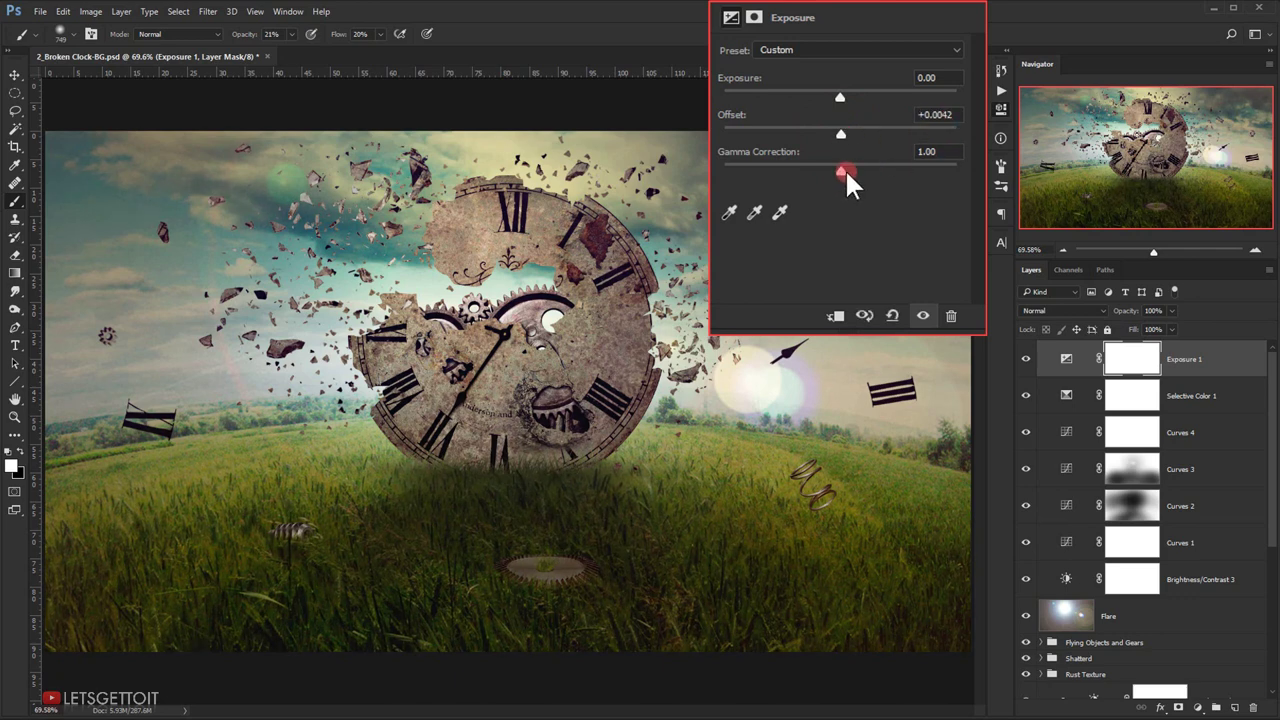
{"action": "left_click_drag", "start_coordinate": [839, 170], "coordinate": [843, 170]}
{"action": "left_click", "coordinate": [946, 64]}
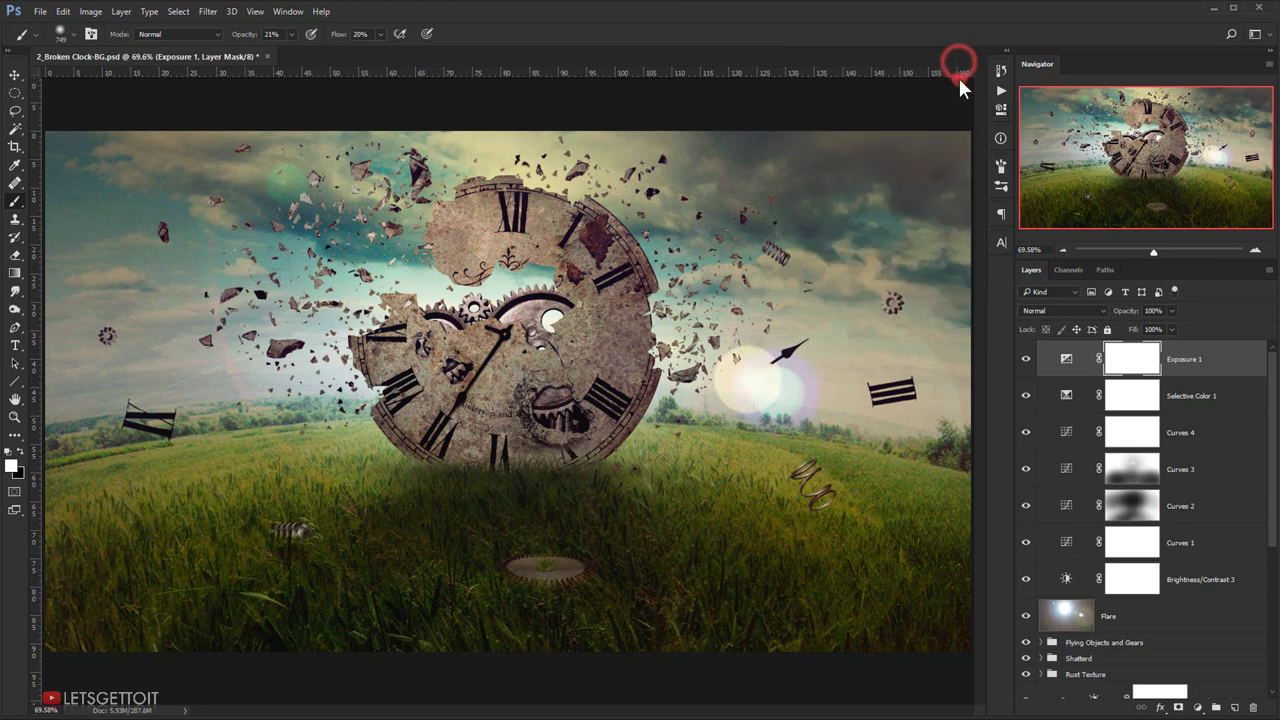
- Compare the image with the Exposure 1 layer hidden and shown
{"action": "left_click", "coordinate": [1024, 358]}
{"action": "left_click", "coordinate": [1024, 358]}
{"action": "left_click", "coordinate": [1024, 358]}
{"action": "left_click", "coordinate": [1024, 358]}
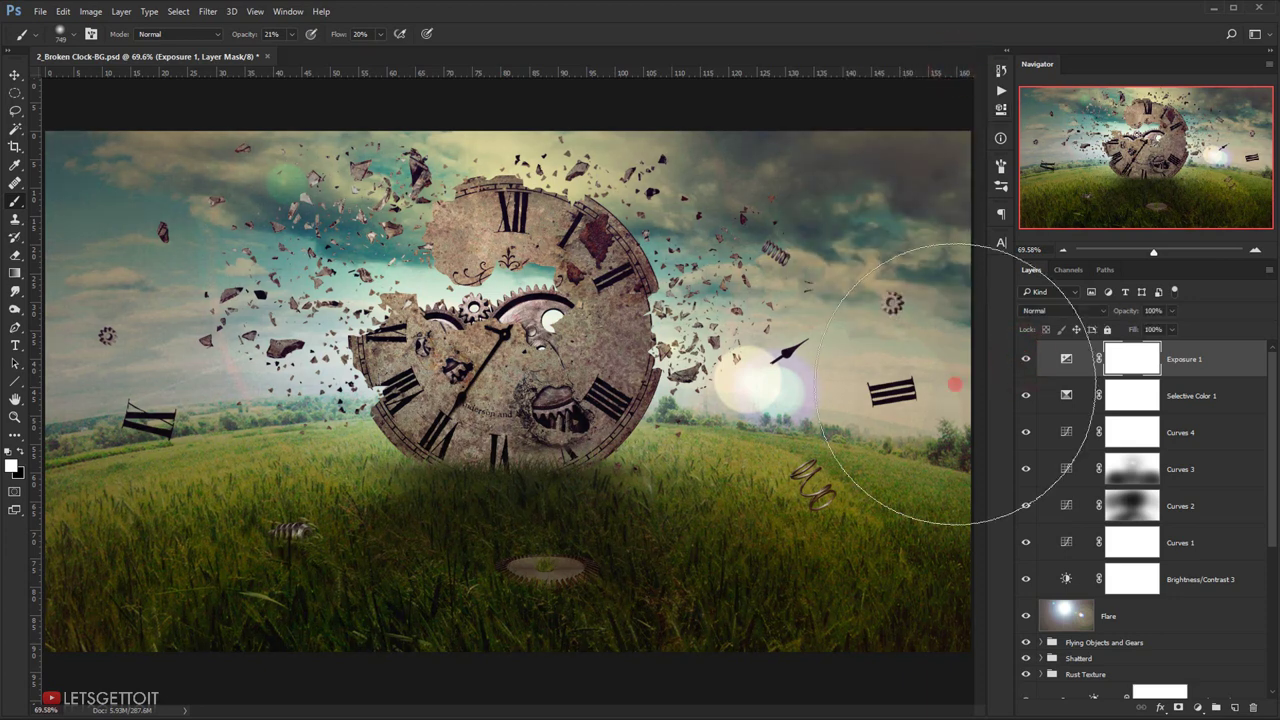
- Stamp all visible layers into a new layer above Exposure 1 and desaturate it
{"action": "key", "text": "ctrl+alt+shift+e"}
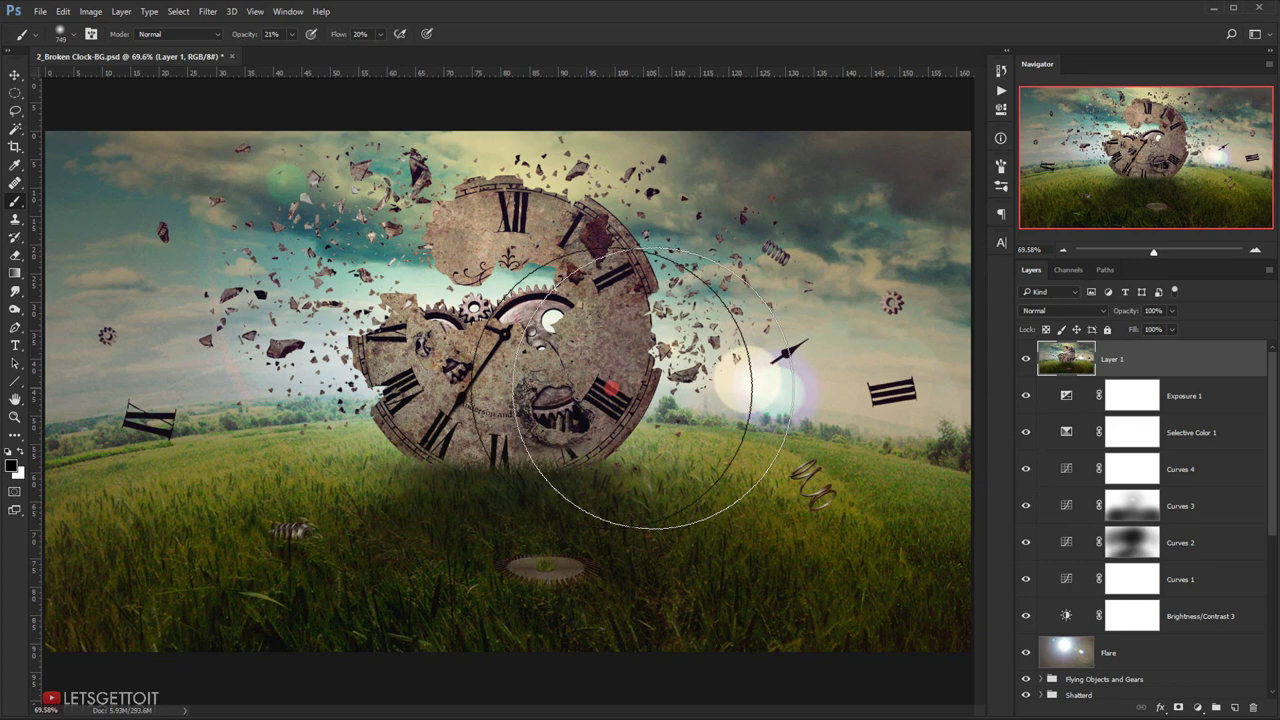
{"action": "left_click", "coordinate": [1205, 353]}
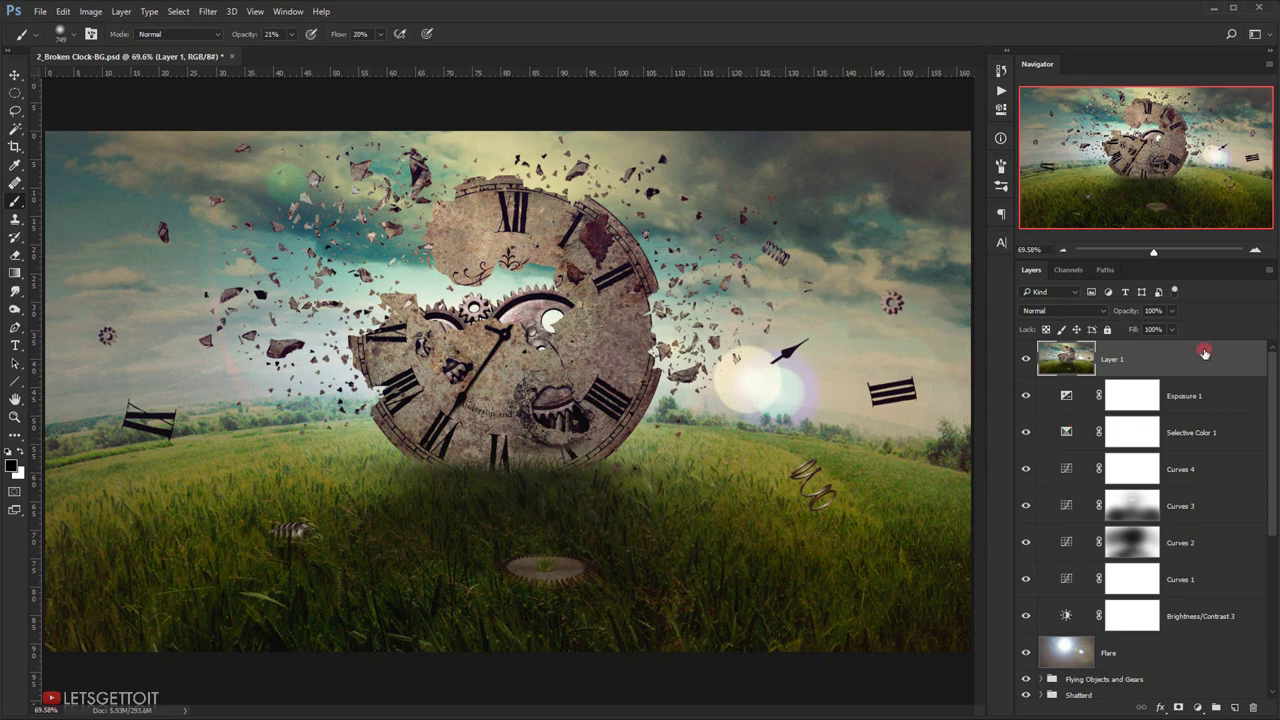
{"action": "key", "text": "ctrl+shift+u"}
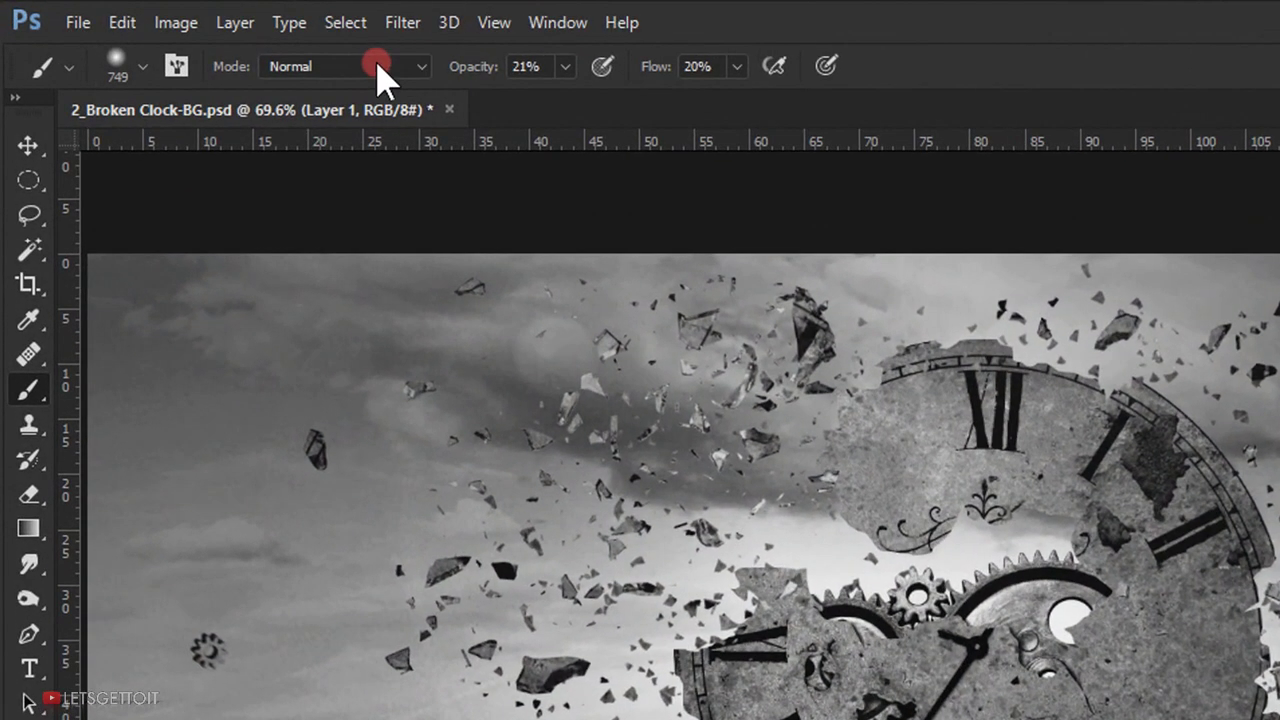
- Apply a High Pass filter with a 0.5 pixel radius to the desaturated Layer 1
{"action": "left_click", "coordinate": [317, 17]}
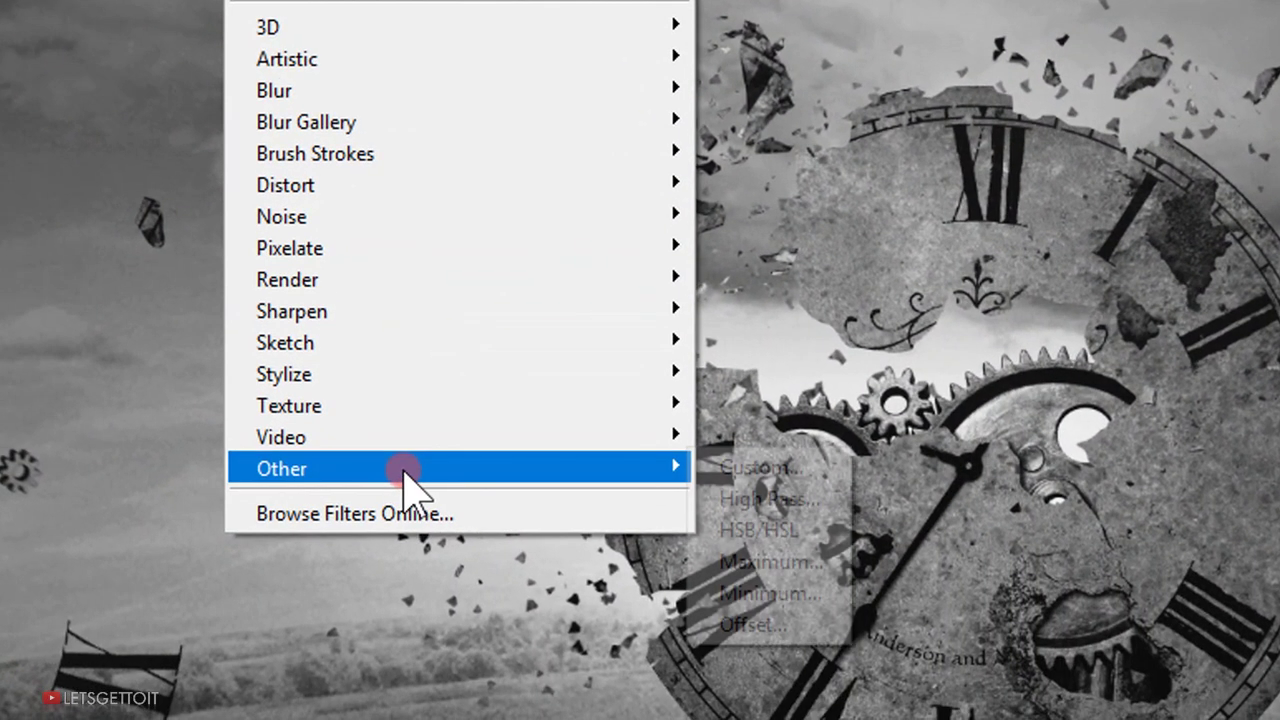
{"action": "mouse_move", "coordinate": [633, 485]}
{"action": "left_click", "coordinate": [839, 497]}
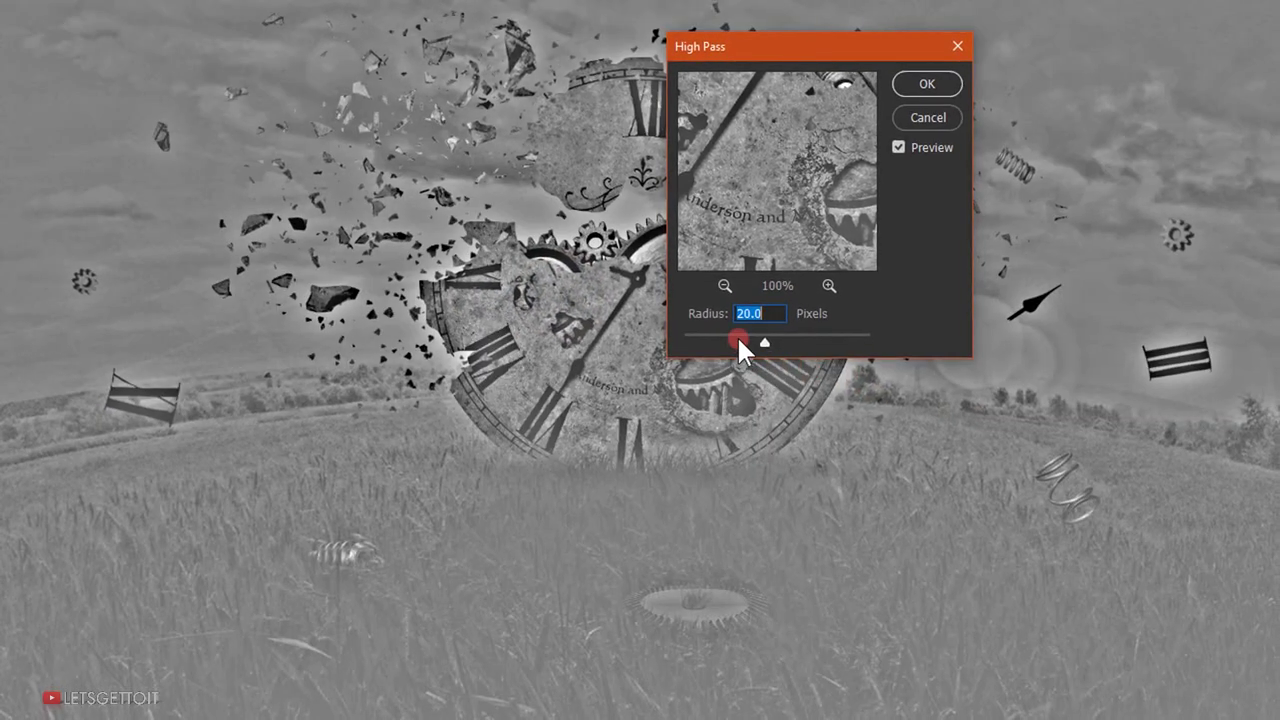
{"action": "left_click_drag", "start_coordinate": [738, 336], "coordinate": [686, 338]}
{"action": "double_click", "coordinate": [766, 306]}
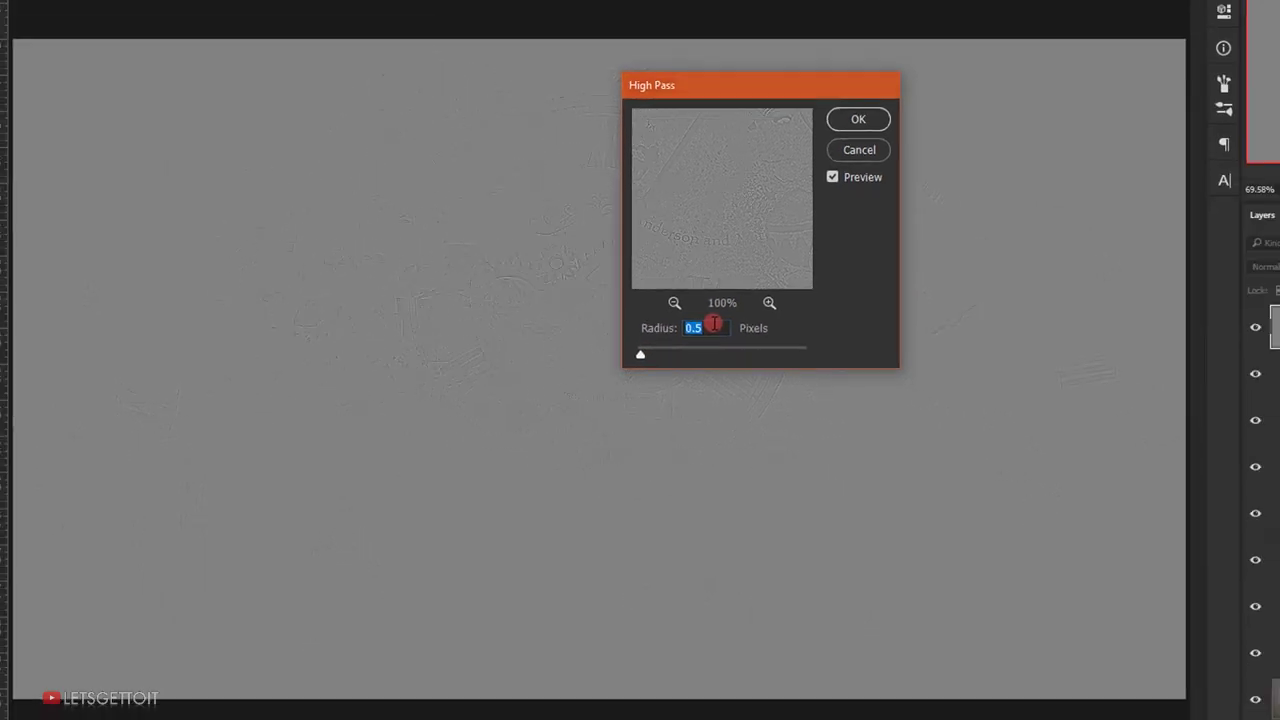
{"action": "key", "text": "Return"}
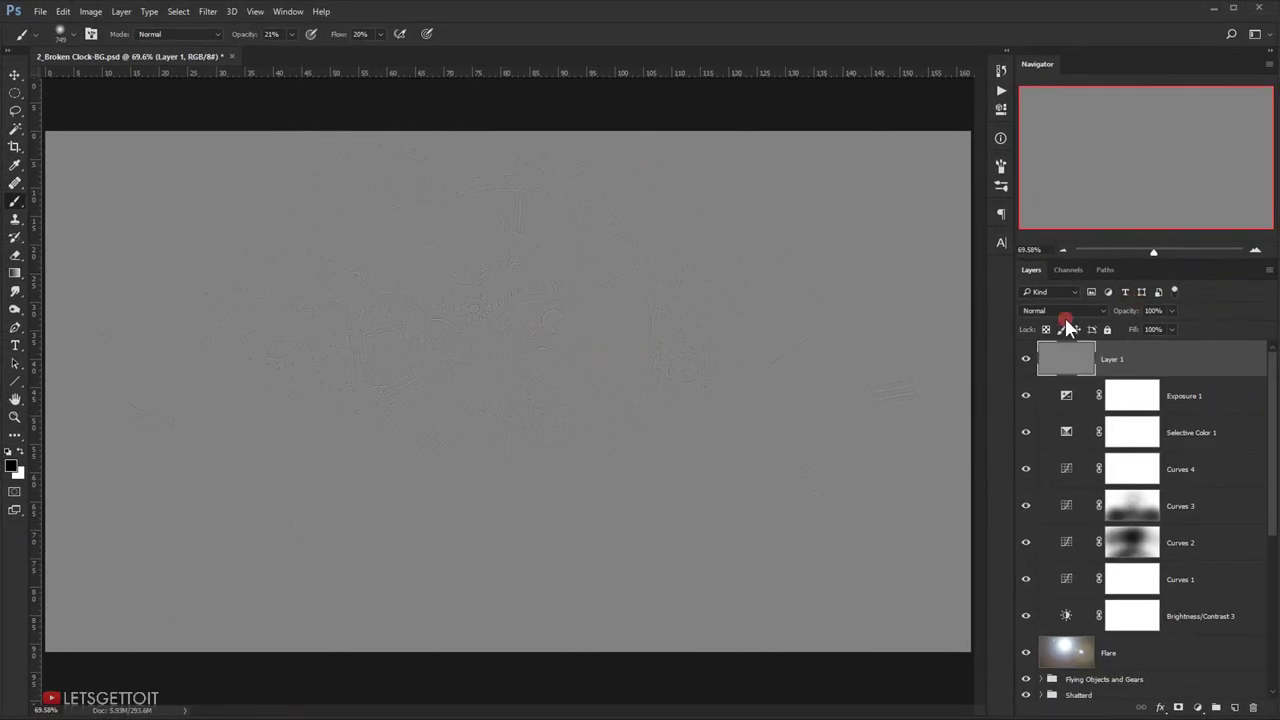
- Set the high-pass layer's blend mode to Overlay and show the whole image fitted to the screen without the interface panels
{"action": "left_click", "coordinate": [1065, 310]}
{"action": "left_click", "coordinate": [1045, 430]}
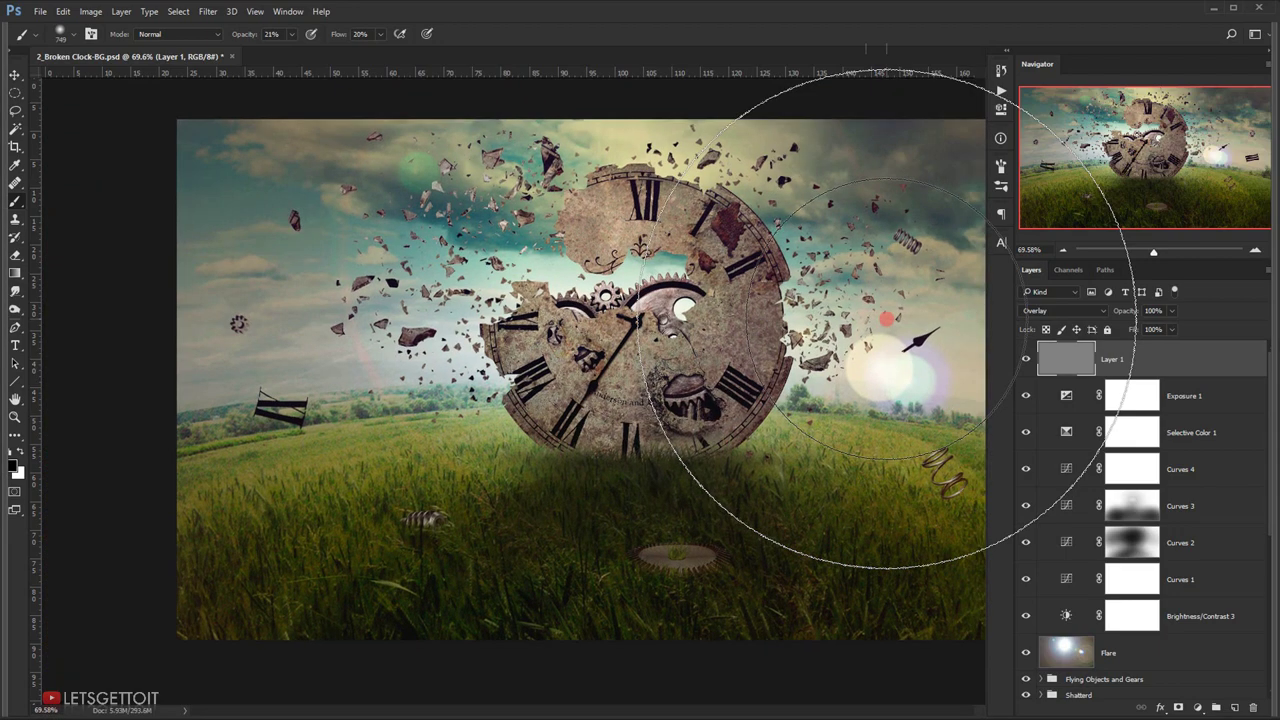
{"action": "key", "text": "Tab"}
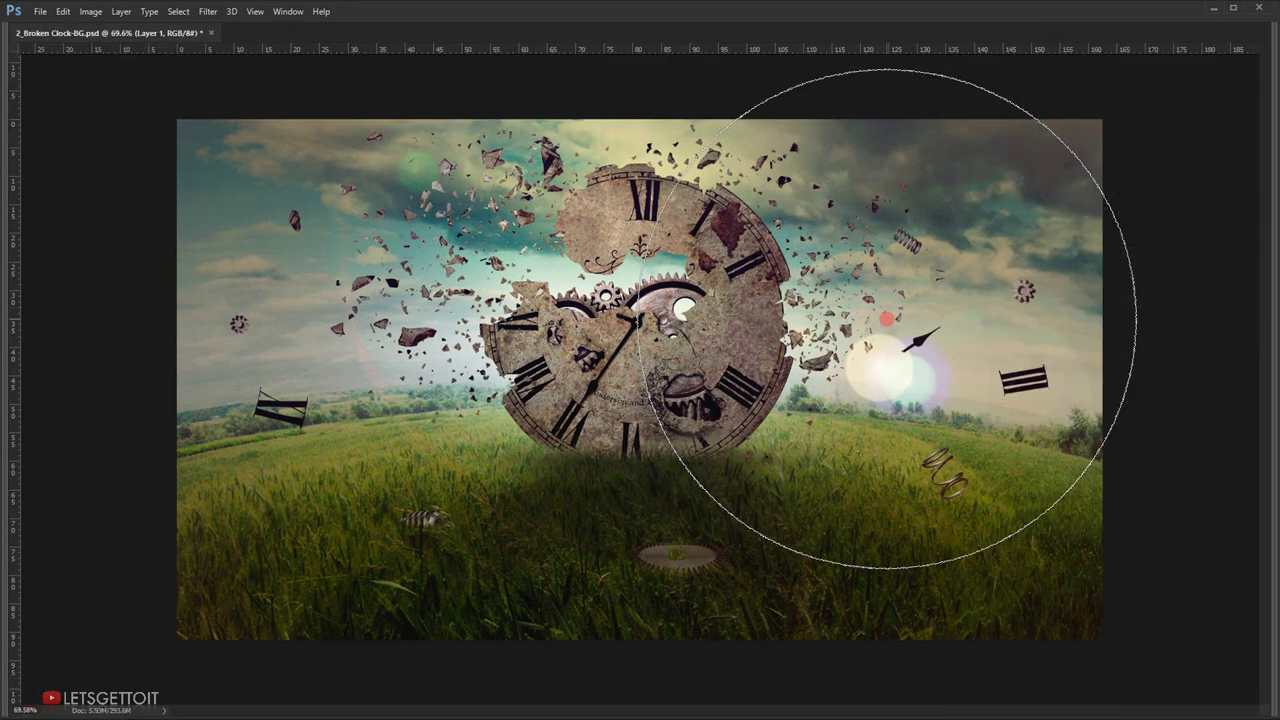
{"action": "key", "text": "ctrl+0"}
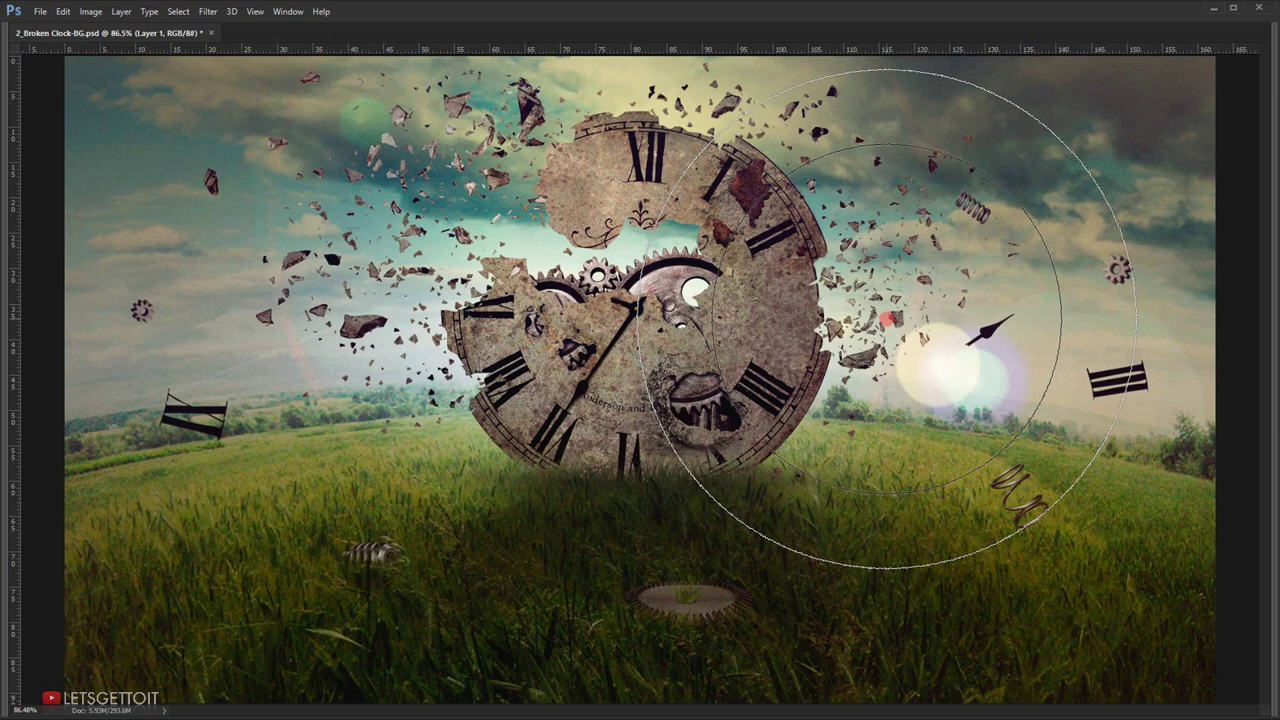